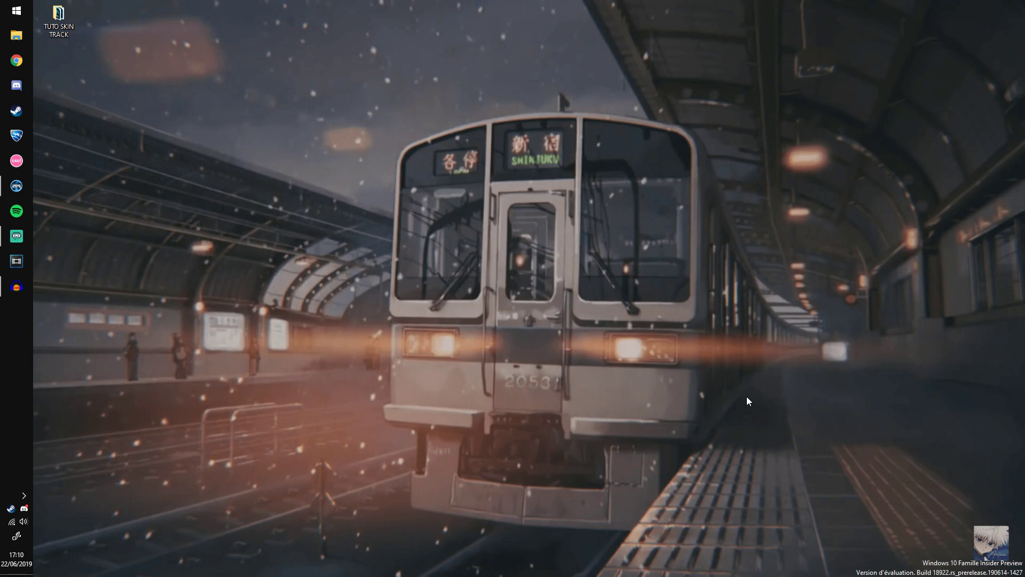
Switch to TrackMania² Stadium, preview the ISR and IRI car models, and minimize the game.
click(16, 186)
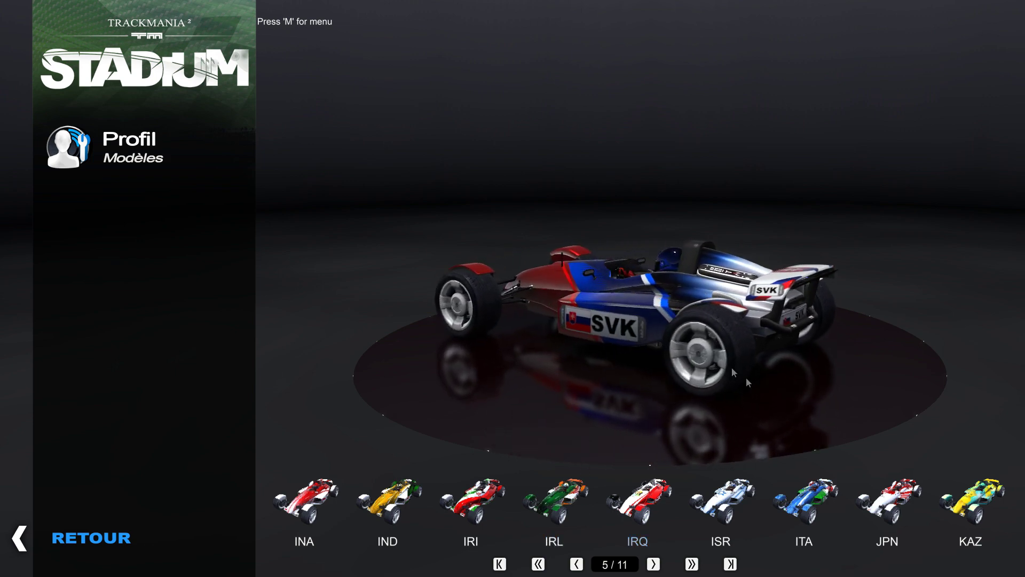
click(721, 504)
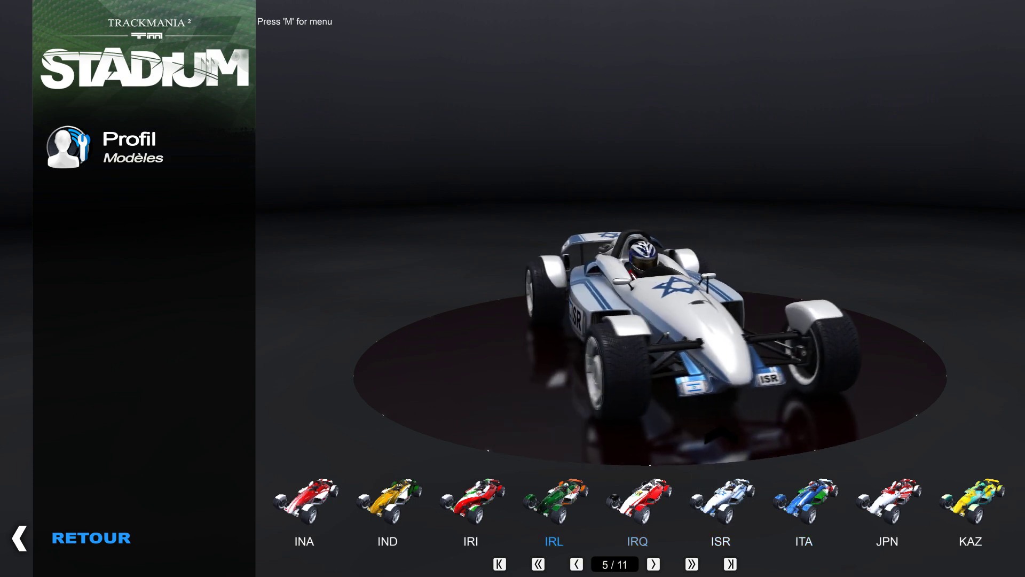
click(471, 505)
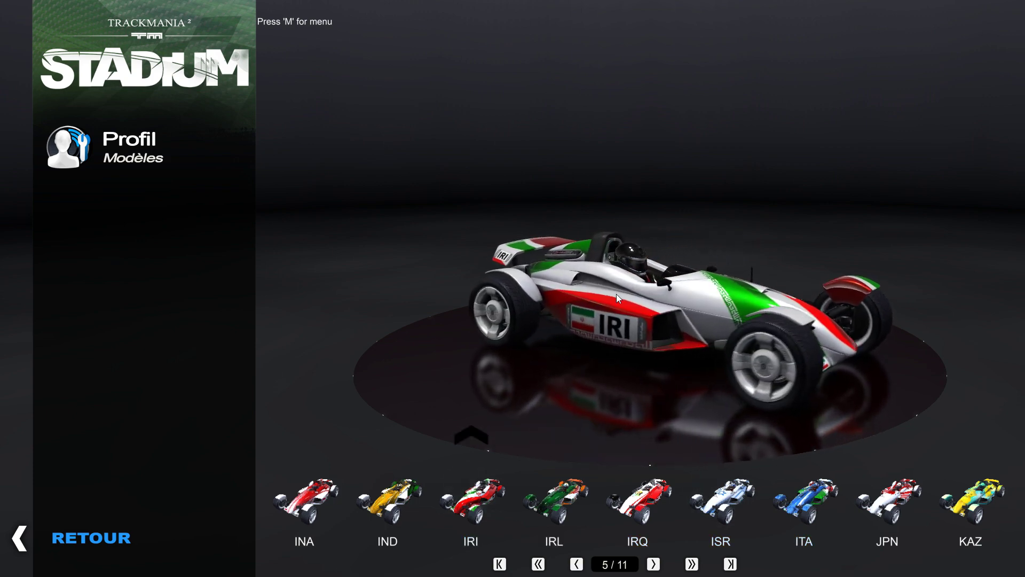
click(974, 16)
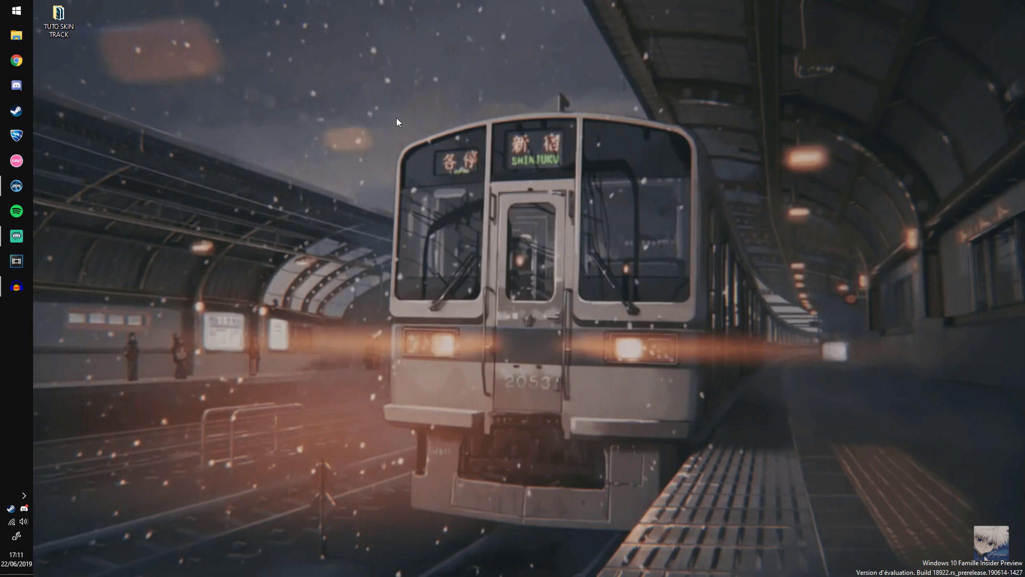
Open the TUTO SKIN TRACK folder on the desktop to review its template files, and minimize it.
double_click(66, 24)
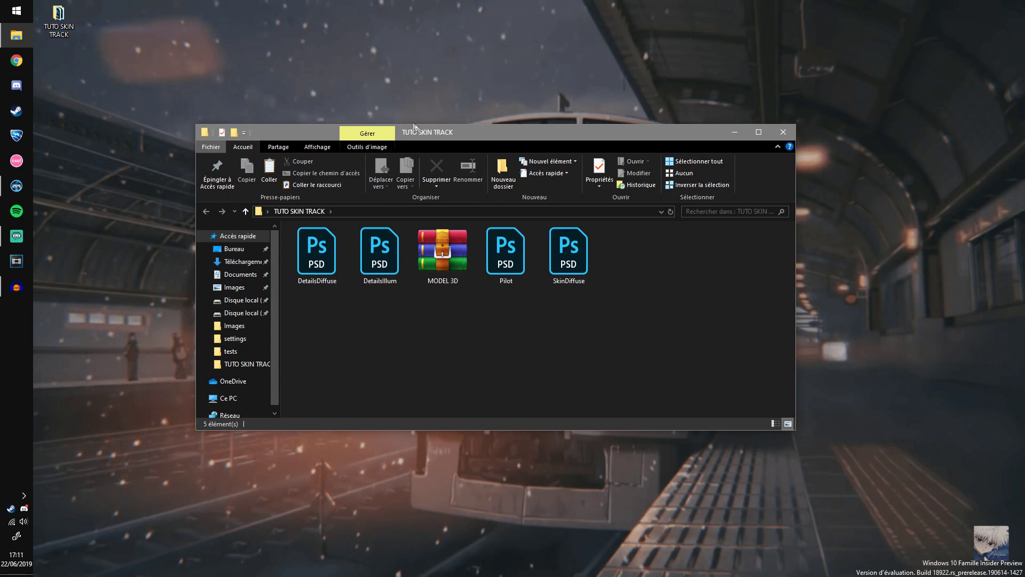
drag(413, 126, 371, 118)
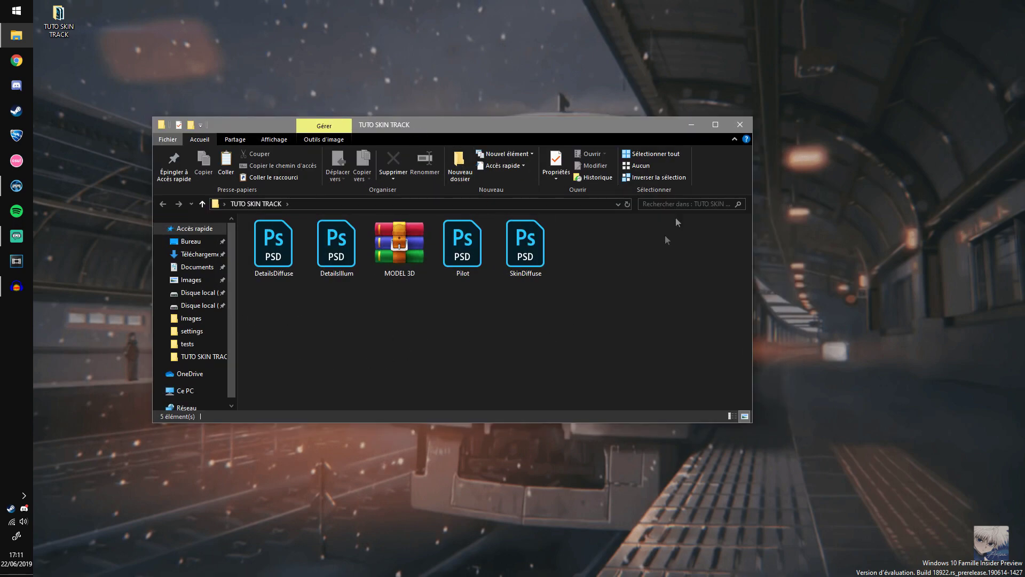
drag(258, 323, 556, 224)
click(691, 124)
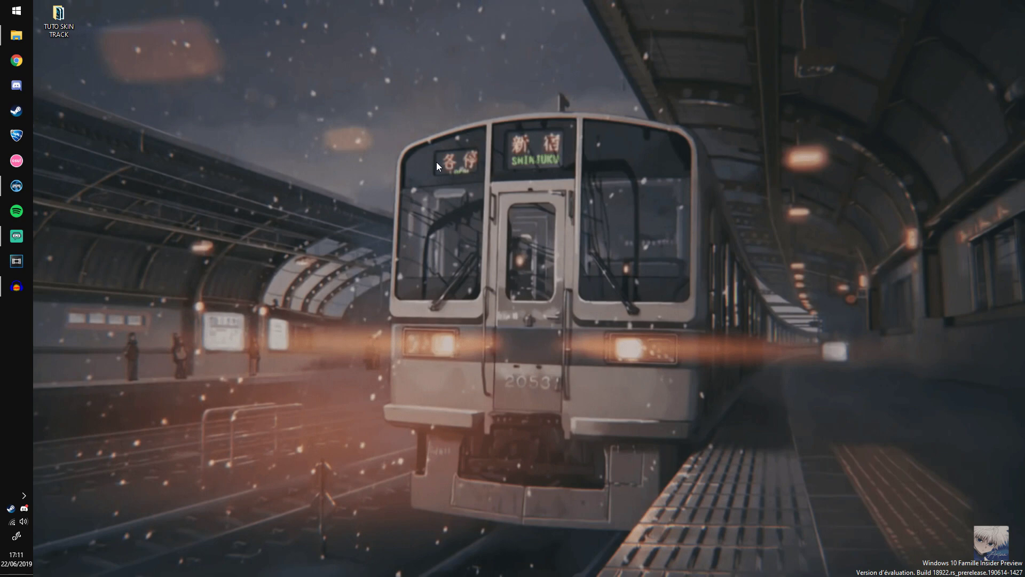
Search in Chrome for "plugin nvidia photoshop" and open the NVIDIA Texture Tools for Adobe Photoshop page.
click(17, 61)
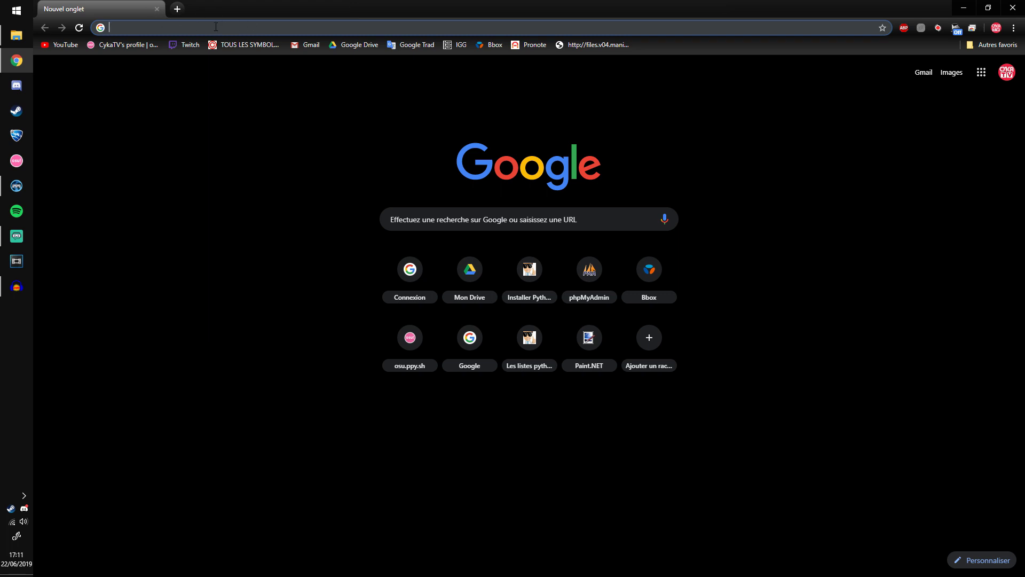
text(plugi)
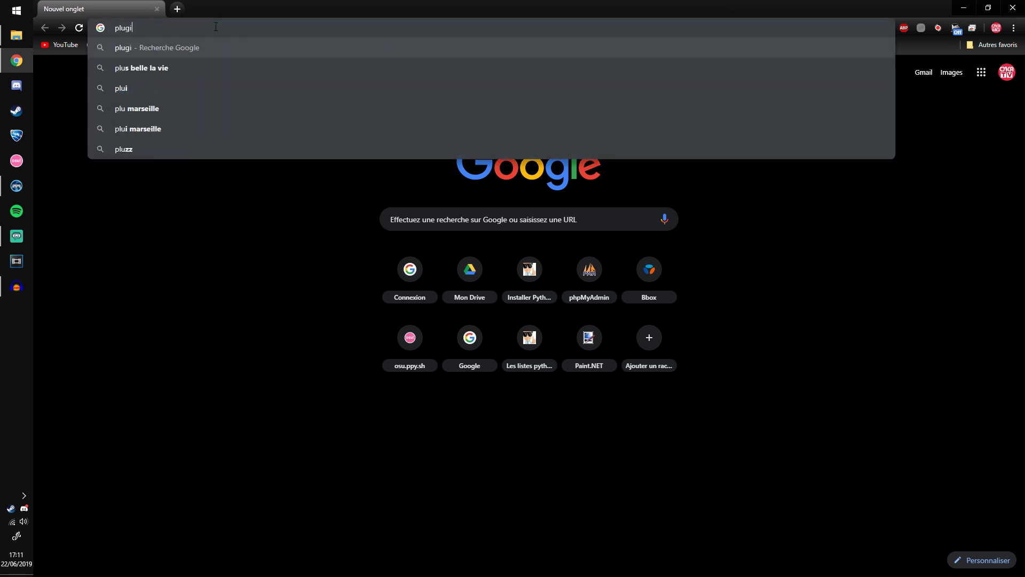
text(n nvidia )
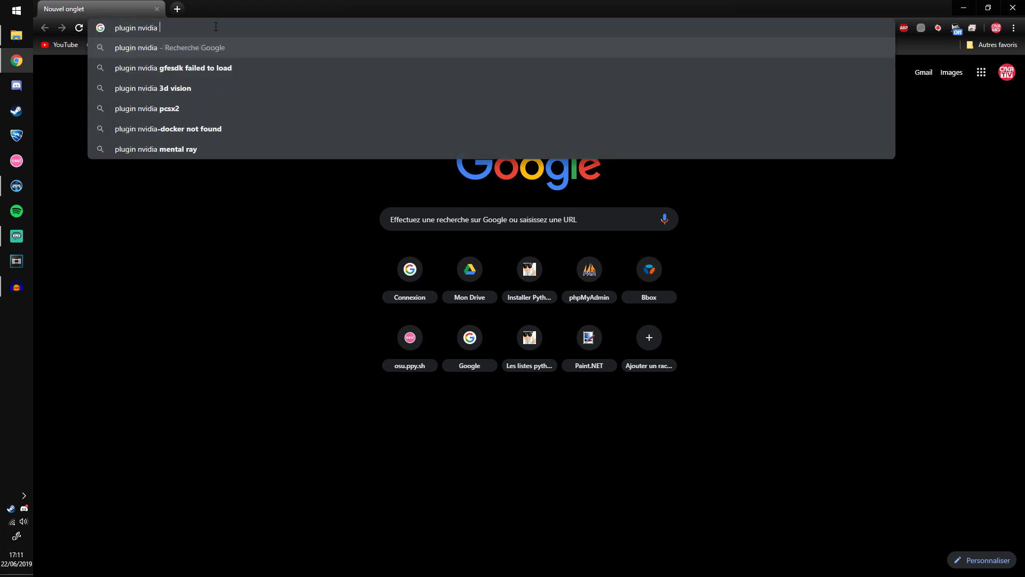
text(photoshop)
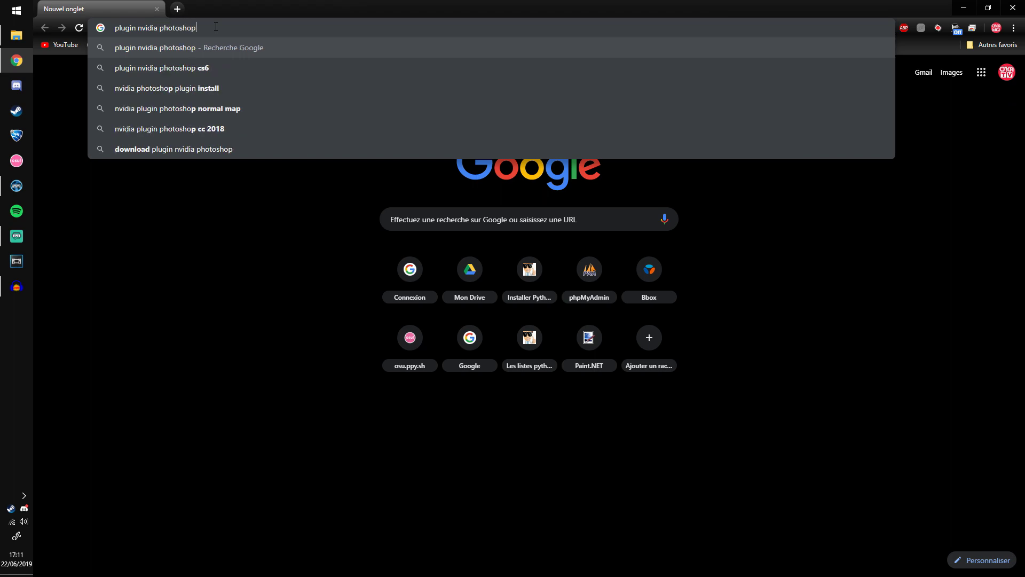
key(Return)
click(231, 156)
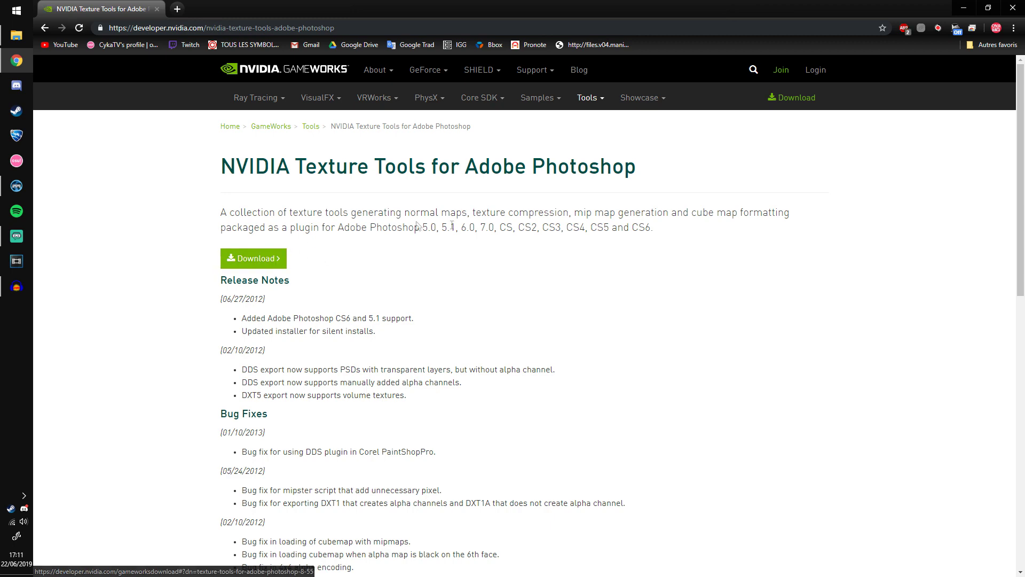
Go to the Texture Tools for Adobe Photoshop download entry, view its Windows versions, and minimize the browser.
click(267, 260)
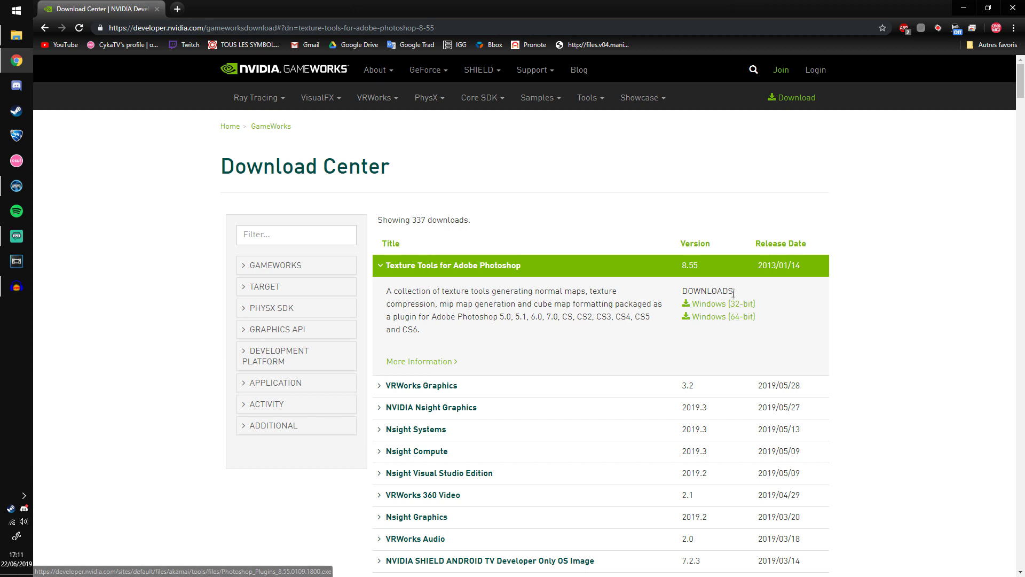
scroll(736, 299, down, 1)
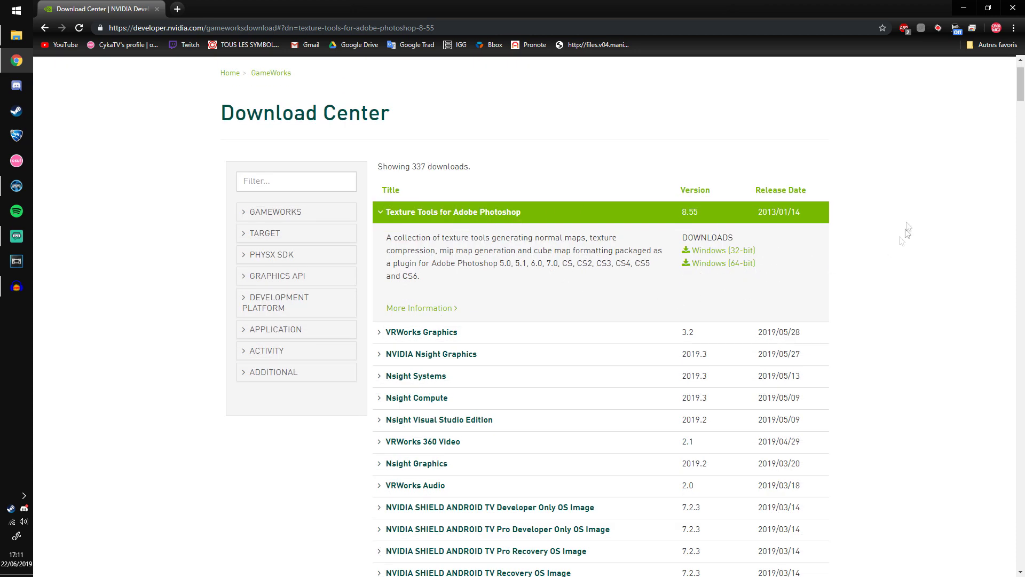
click(964, 8)
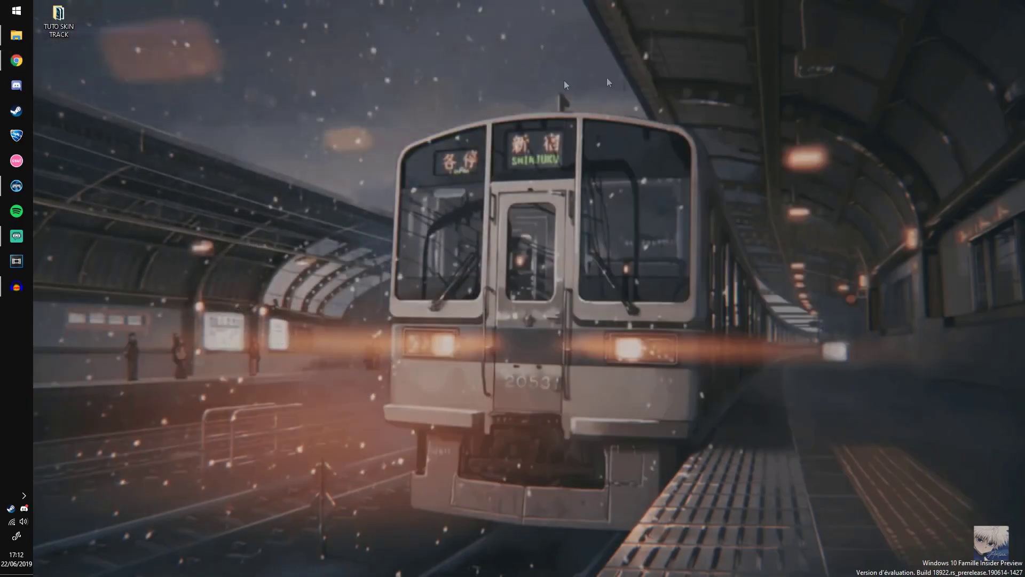
Reopen the TUTO SKIN TRACK folder and open the MODEL 3D archive in WinRAR.
double_click(75, 21)
drag(506, 126, 603, 107)
click(495, 238)
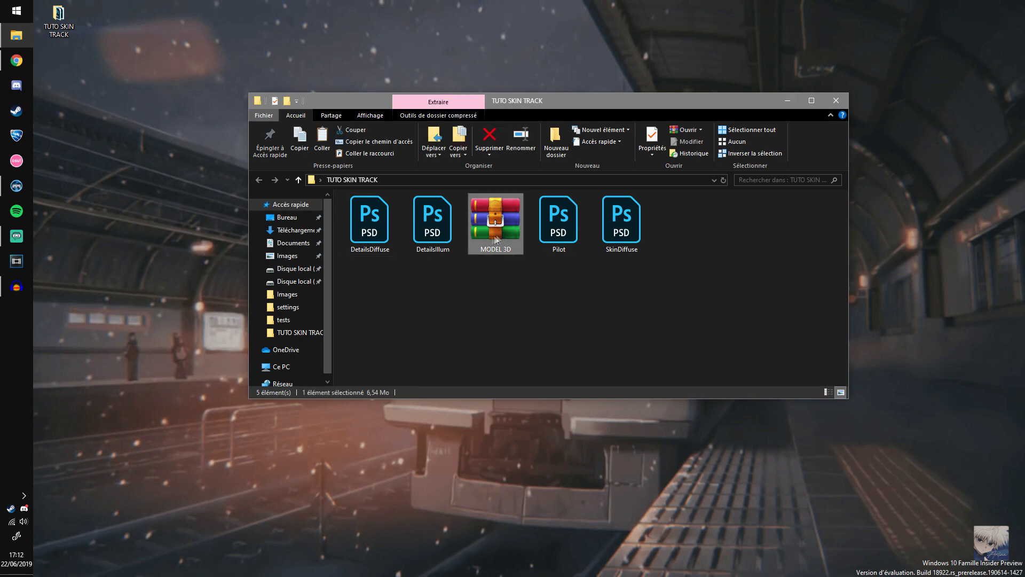
click(495, 319)
click(495, 221)
right_click(495, 221)
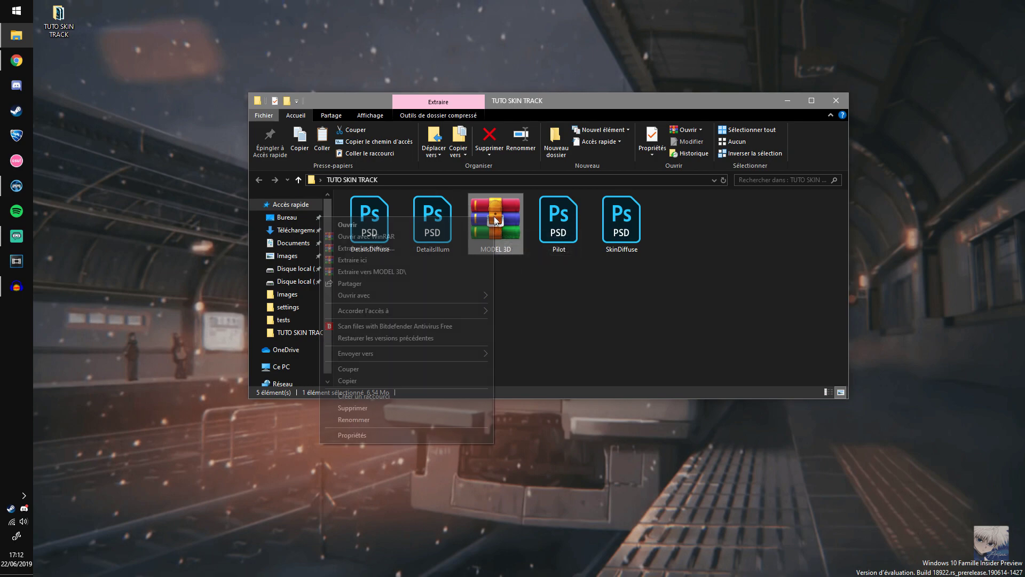
click(428, 224)
drag(463, 275, 731, 201)
click(496, 340)
drag(603, 210, 616, 213)
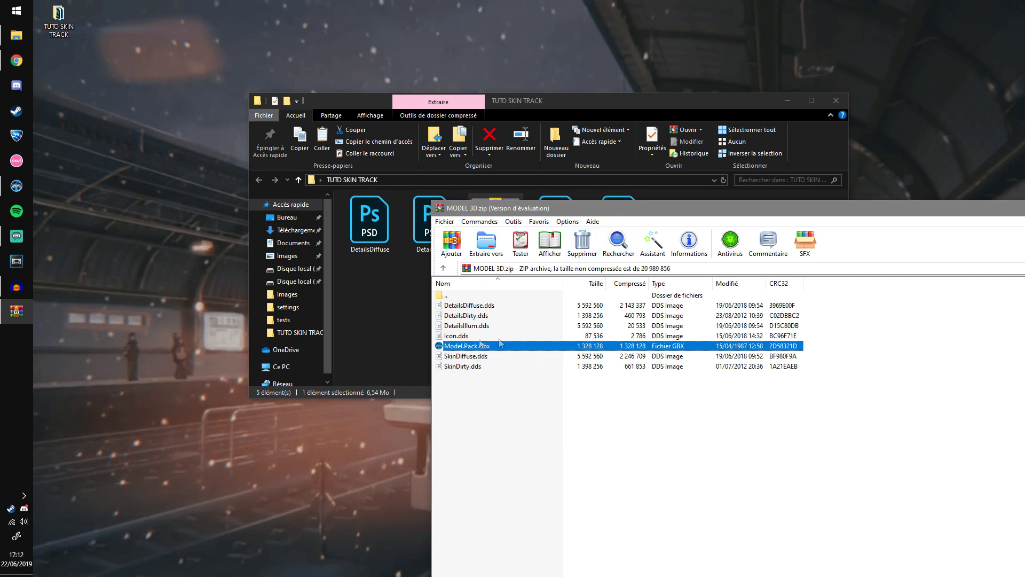
Examine the files in the MODEL 3D archive, including Icon.dds, SkinDirty.dds, DetailsIllum.dds, DetailsDirty.dds and DetailsDiffuse.dds.
click(479, 334)
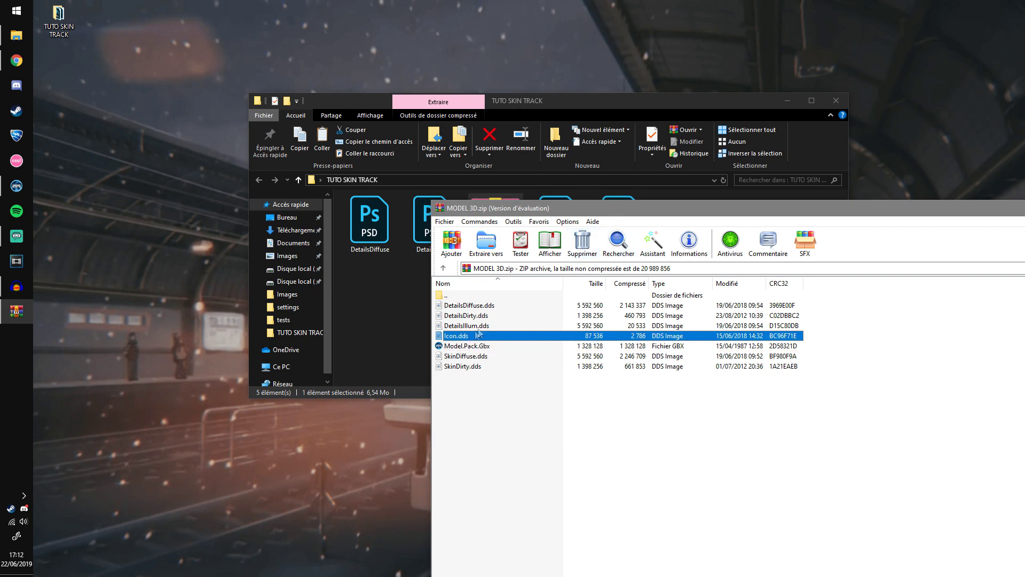
click(501, 308)
click(488, 317)
click(479, 327)
click(476, 336)
click(480, 367)
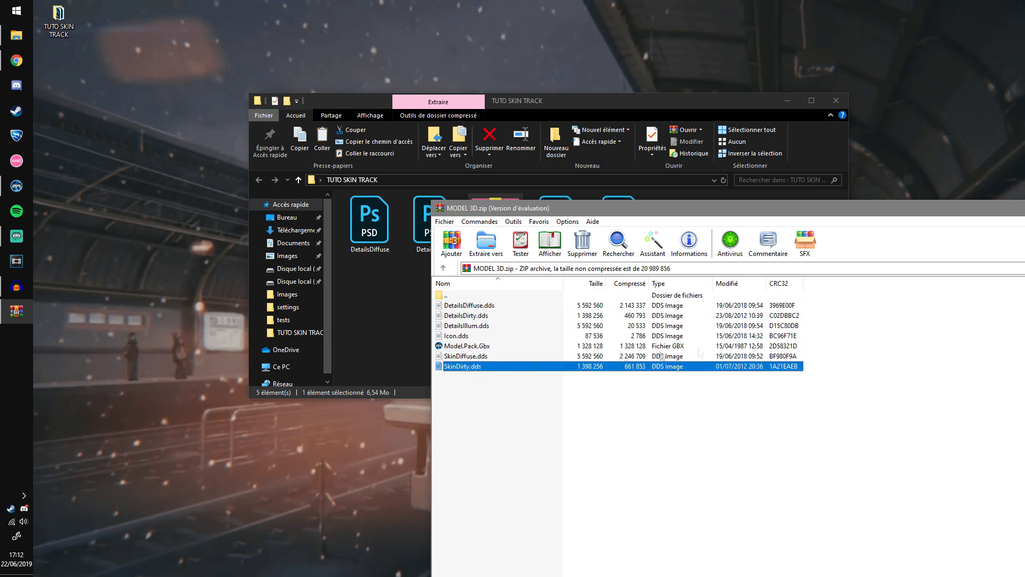
click(476, 336)
click(472, 326)
click(474, 316)
click(474, 306)
Arrange the archive window below the folder's PSD files to compare their names, and minimize the archive.
drag(958, 210, 706, 137)
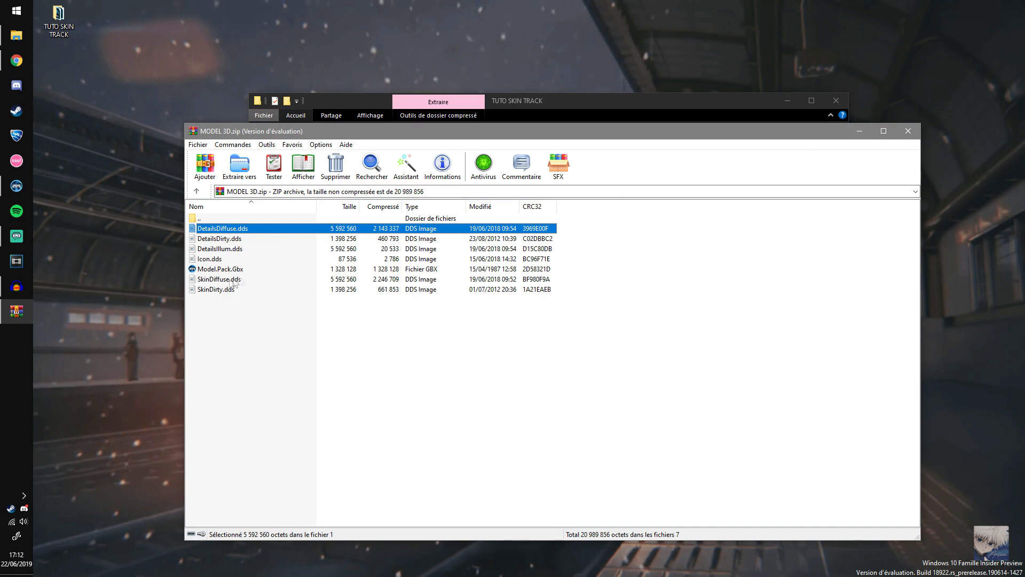
drag(530, 134, 559, 279)
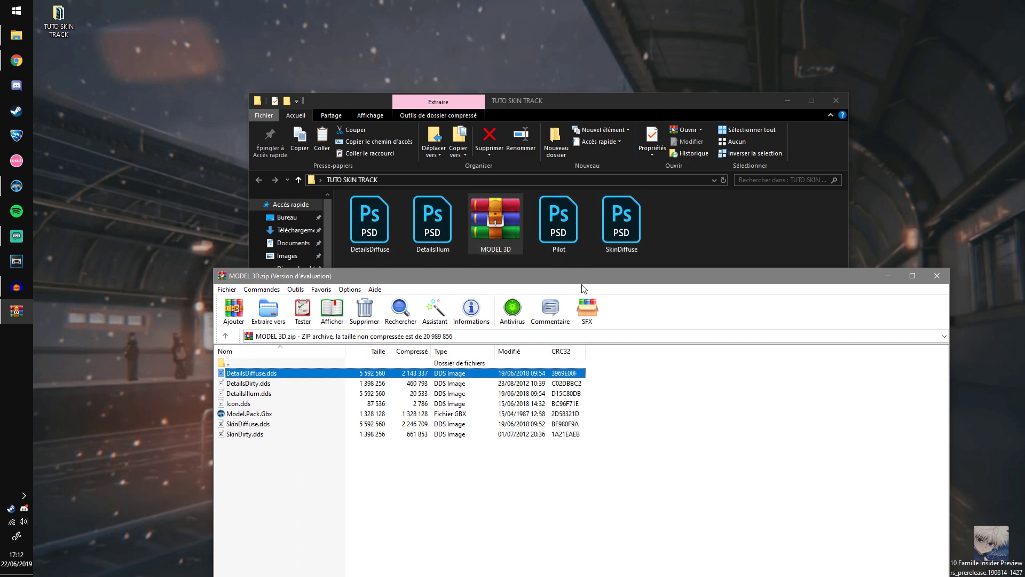
drag(576, 276, 578, 269)
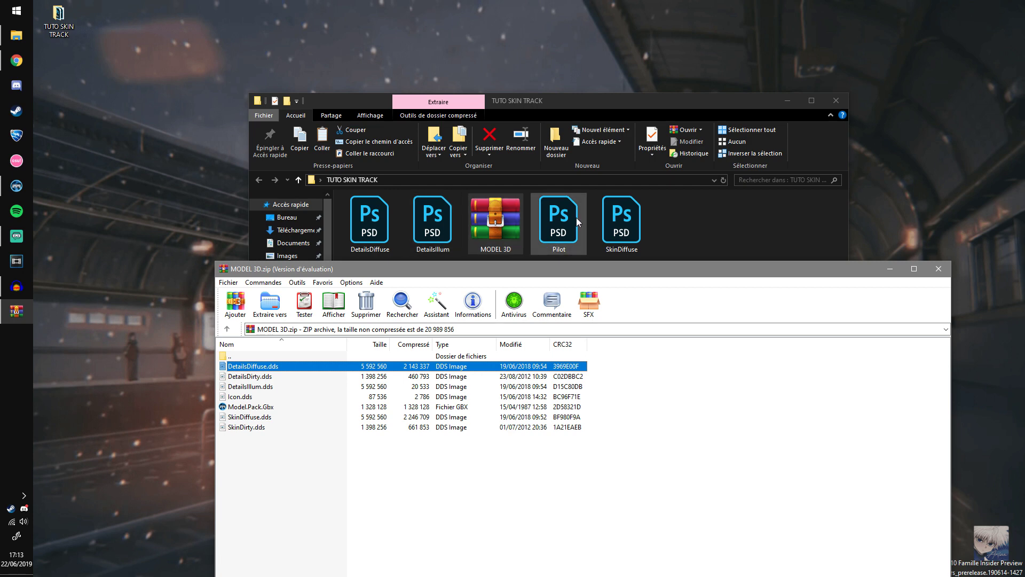
click(890, 273)
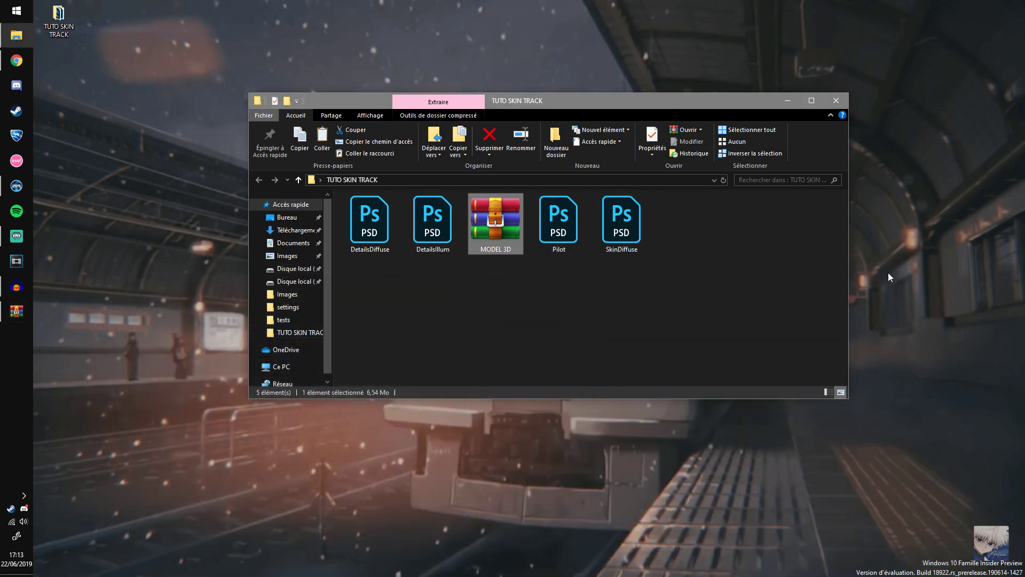
Open the SkinDiffuse PSD in Photoshop and dismiss the sign-in prompt, confirming that it should quit.
drag(591, 101, 589, 88)
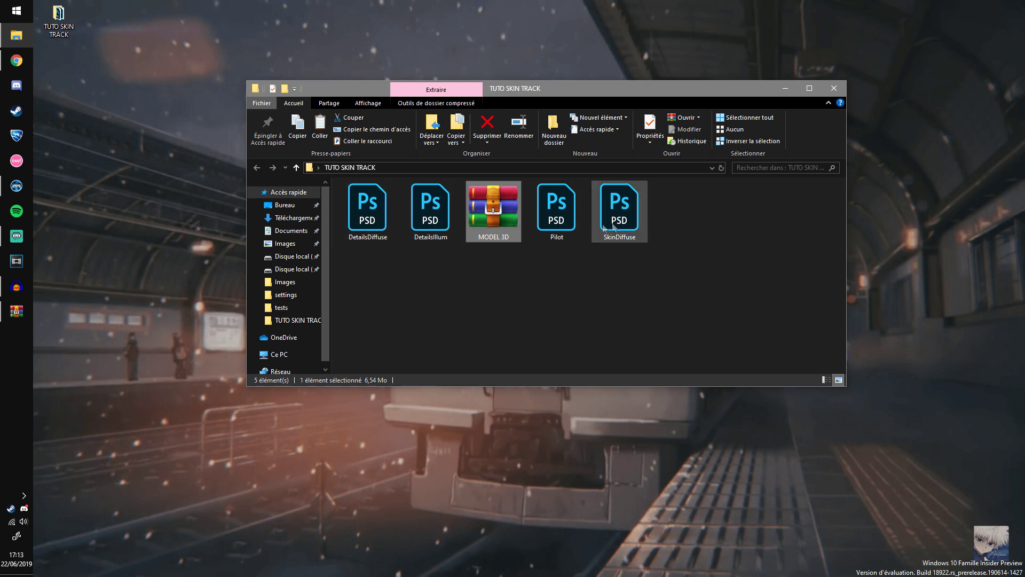
double_click(621, 209)
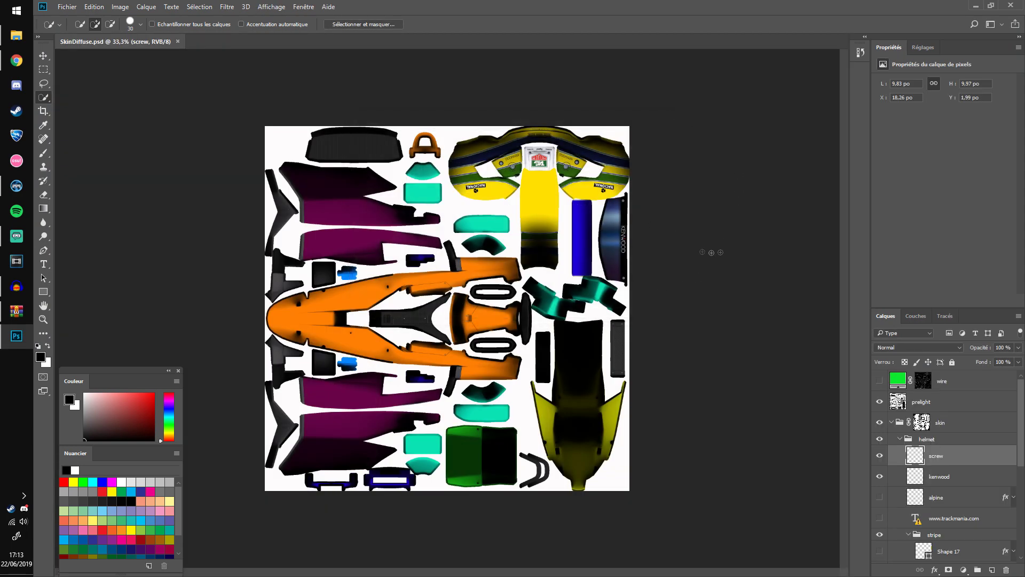
click(661, 150)
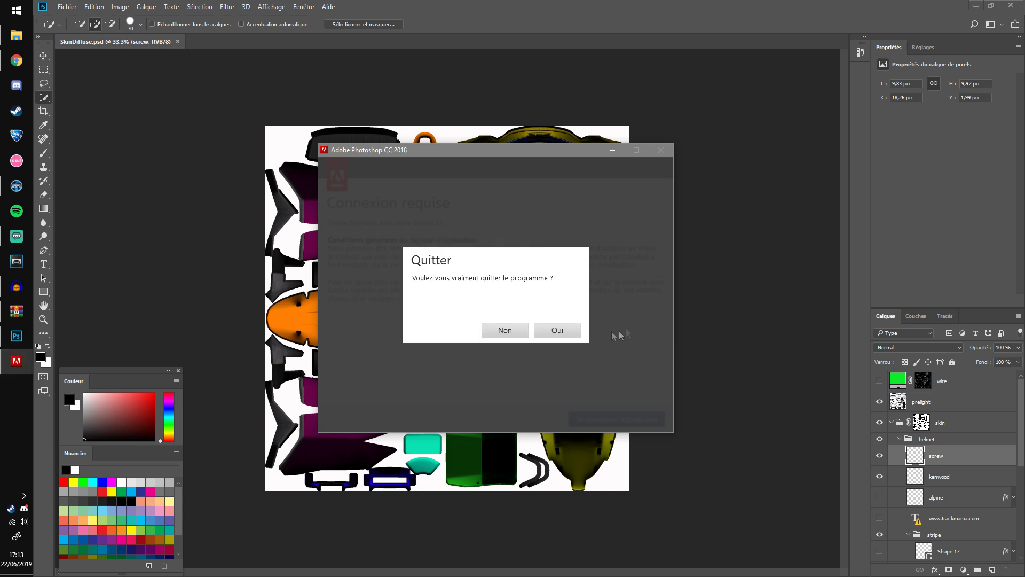
click(549, 331)
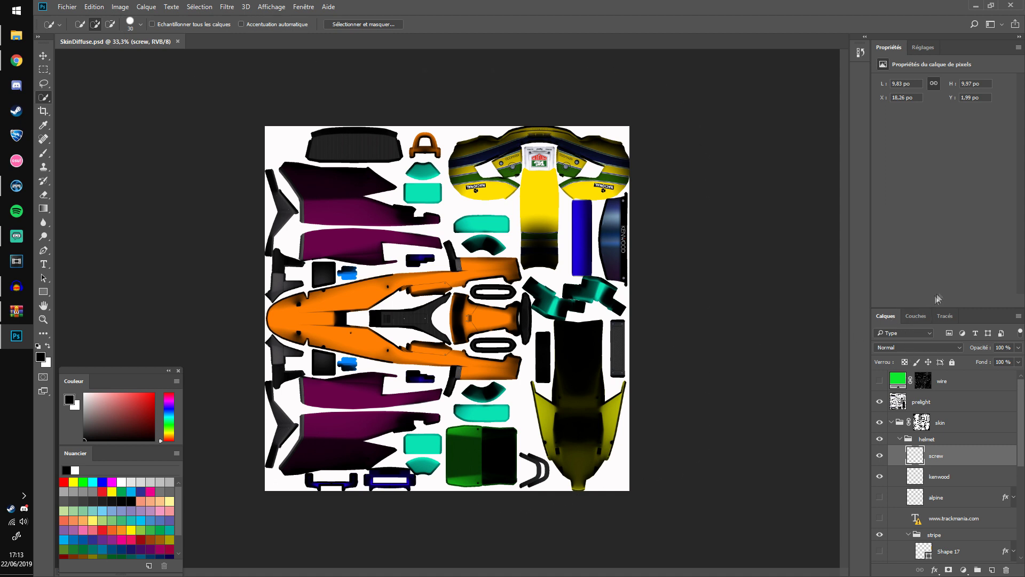
Close the Properties and Adjustments panels so that the Layers panel takes the full height.
right_click(889, 47)
click(897, 55)
right_click(888, 47)
click(906, 58)
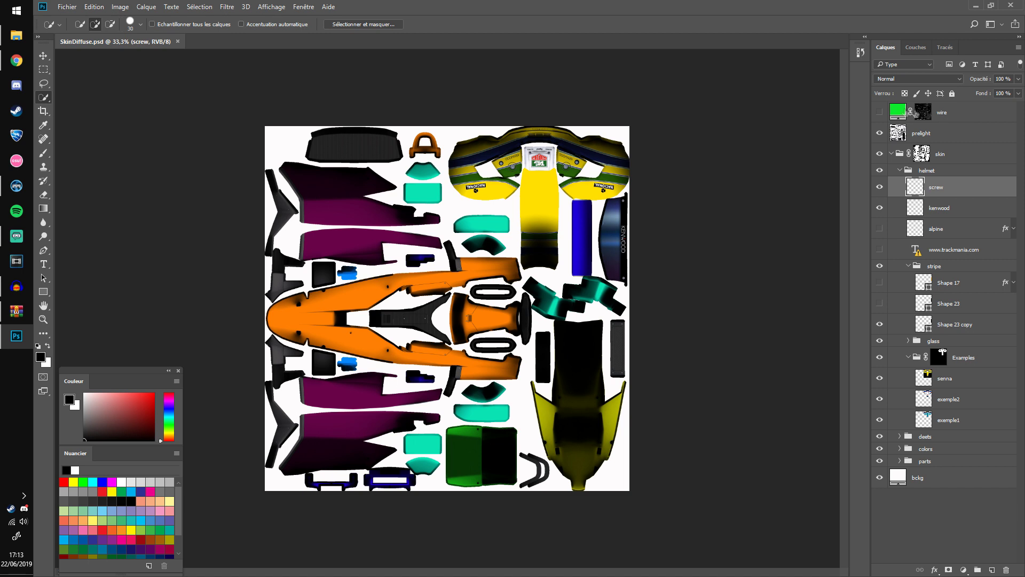
Expand the deets and colors layer groups to look through their layers.
click(900, 437)
click(901, 525)
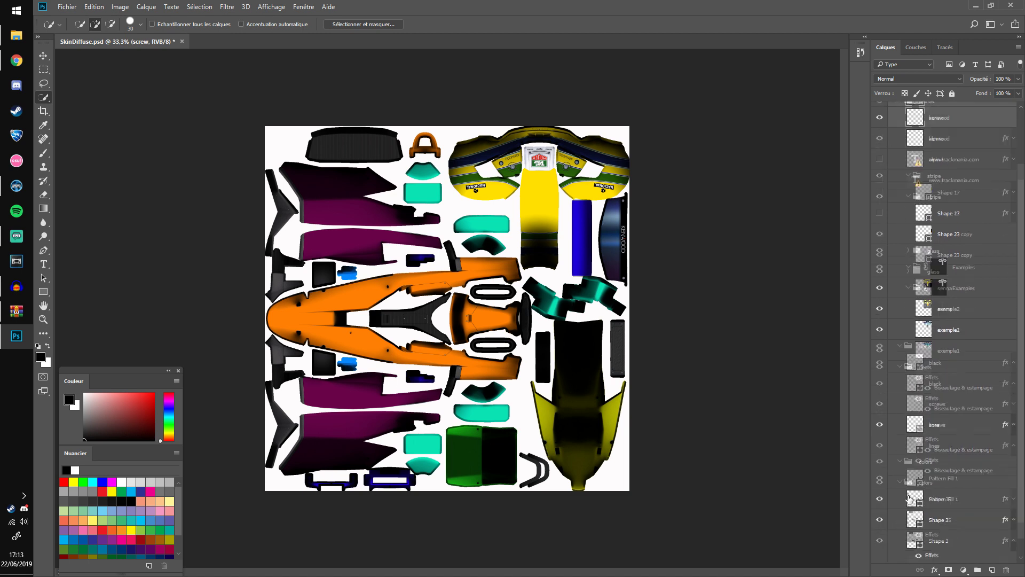
scroll(943, 300, up, 1)
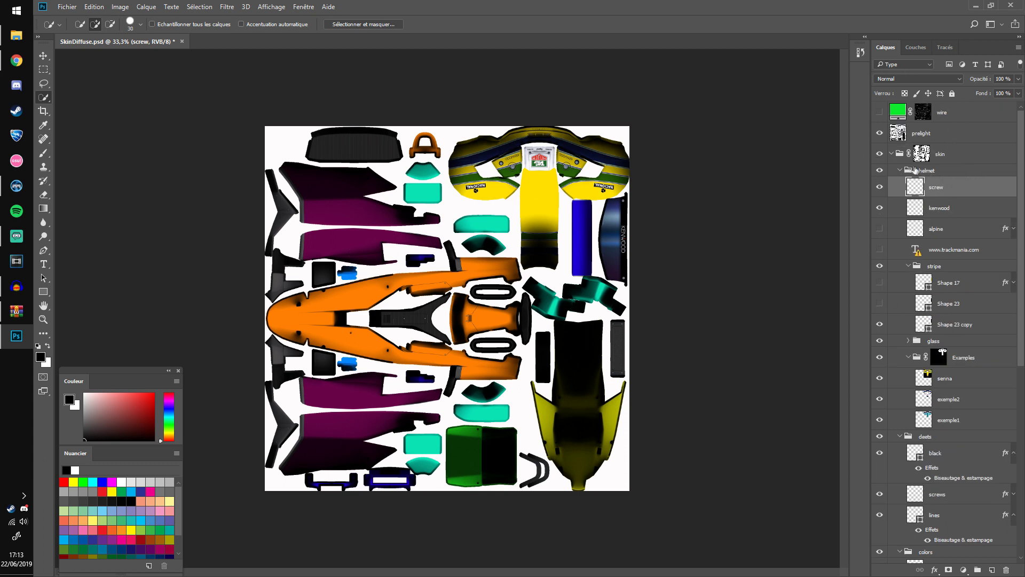
Collapse the helmet group and its parent skin group in the layer stack.
click(901, 171)
click(891, 154)
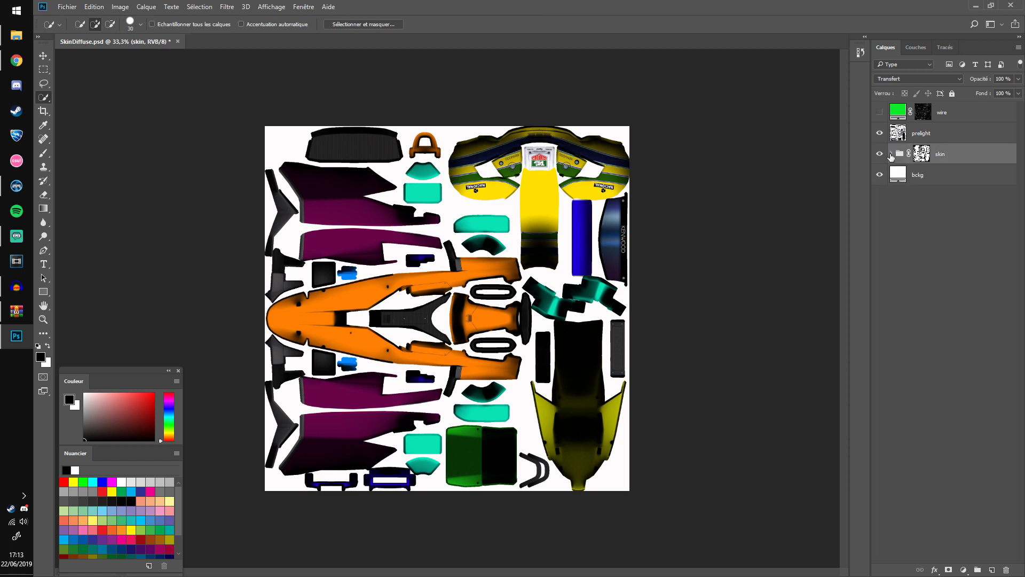
click(891, 153)
click(891, 154)
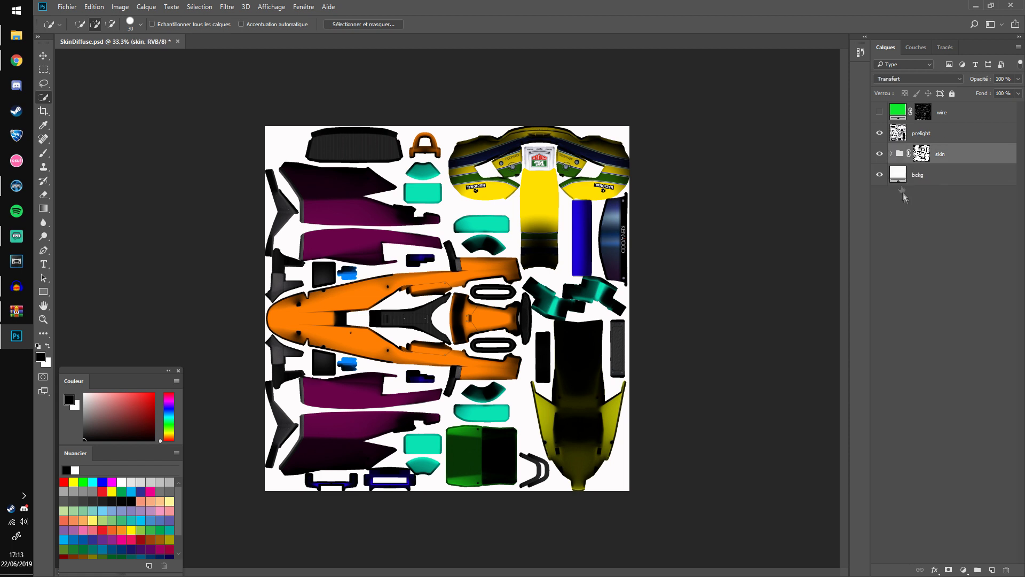
Hide the bckg layer to preview the skin without its white background, and show the layer again.
click(879, 175)
click(879, 177)
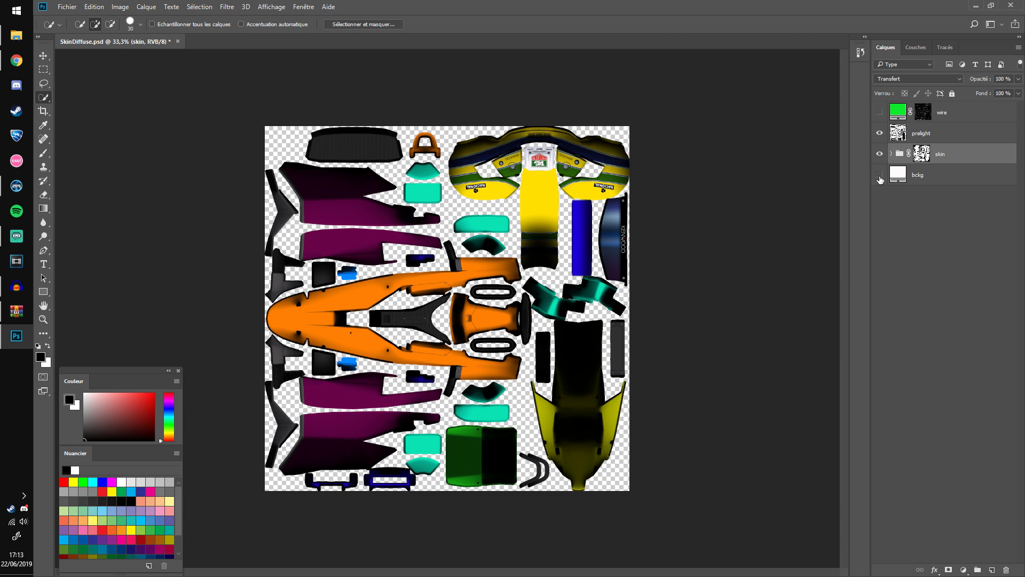
click(880, 176)
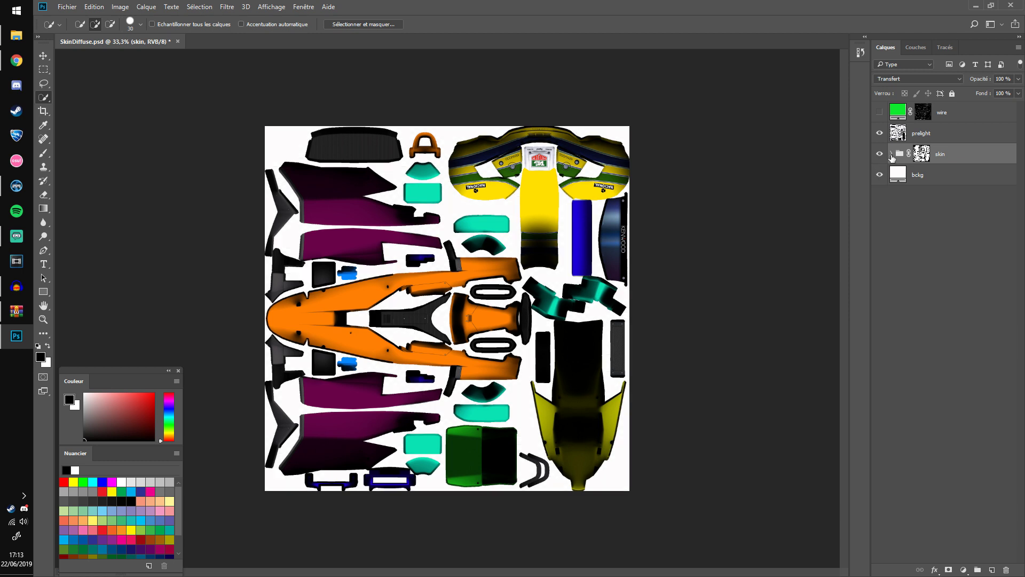
Expand the skin group and its helmet group, and hide the screw layer.
click(891, 155)
click(900, 171)
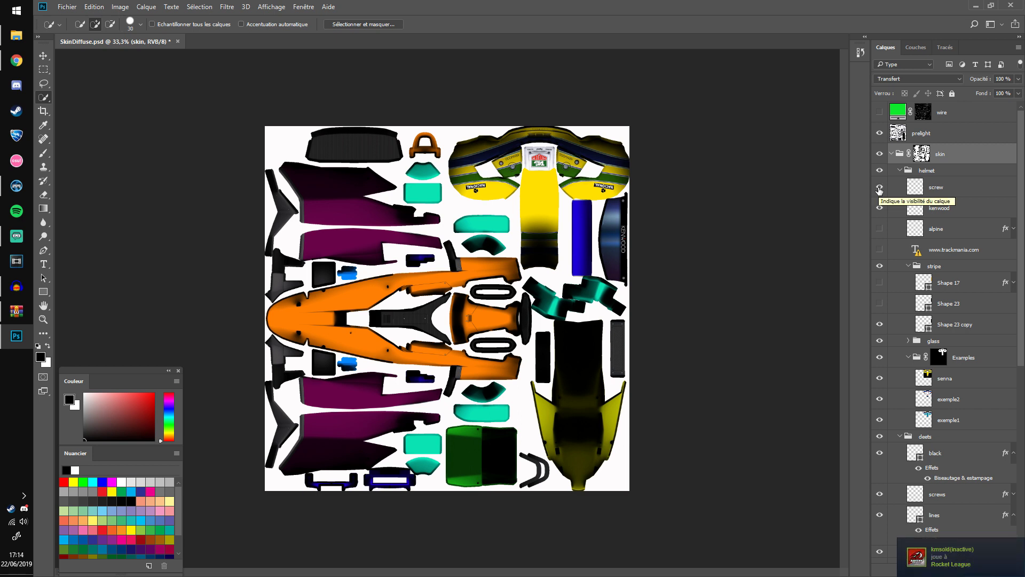
click(879, 187)
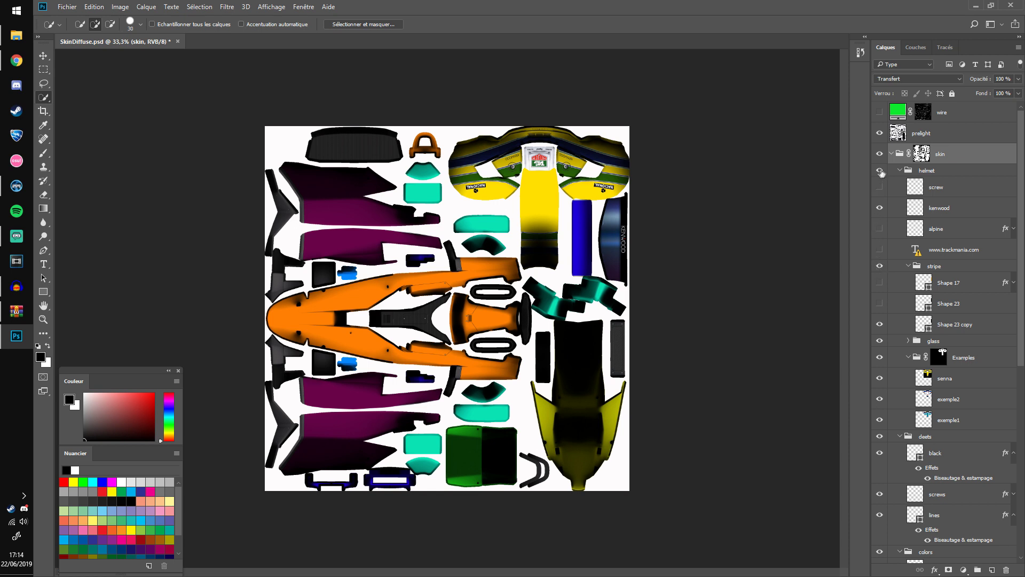
click(880, 188)
scroll(913, 208, down, 1)
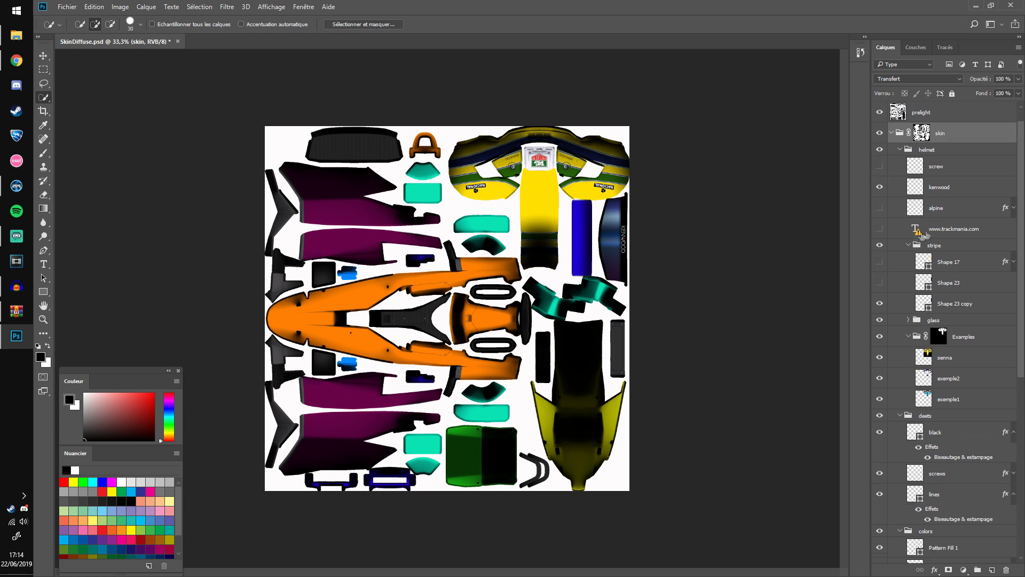
click(880, 230)
click(908, 245)
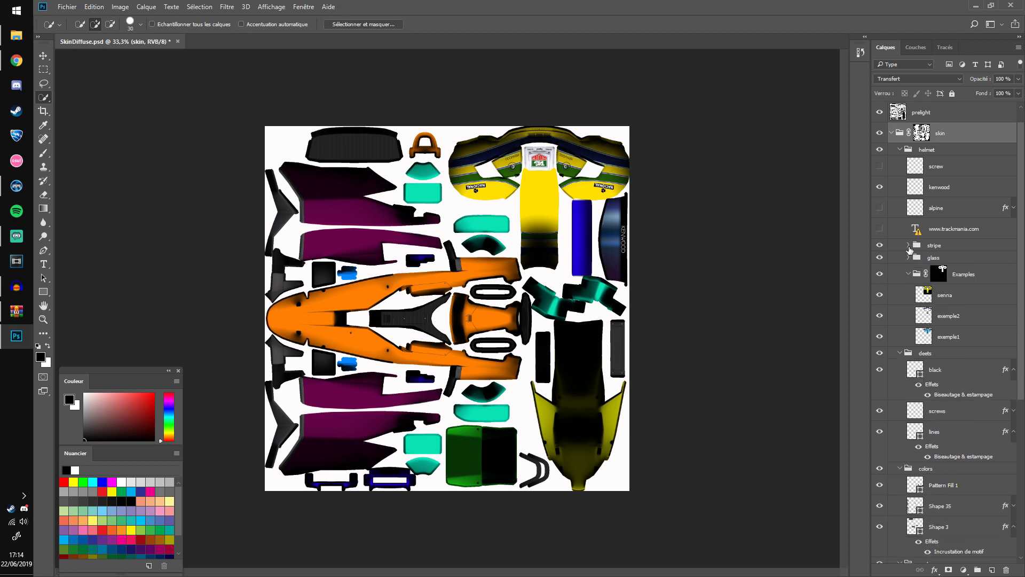
click(908, 245)
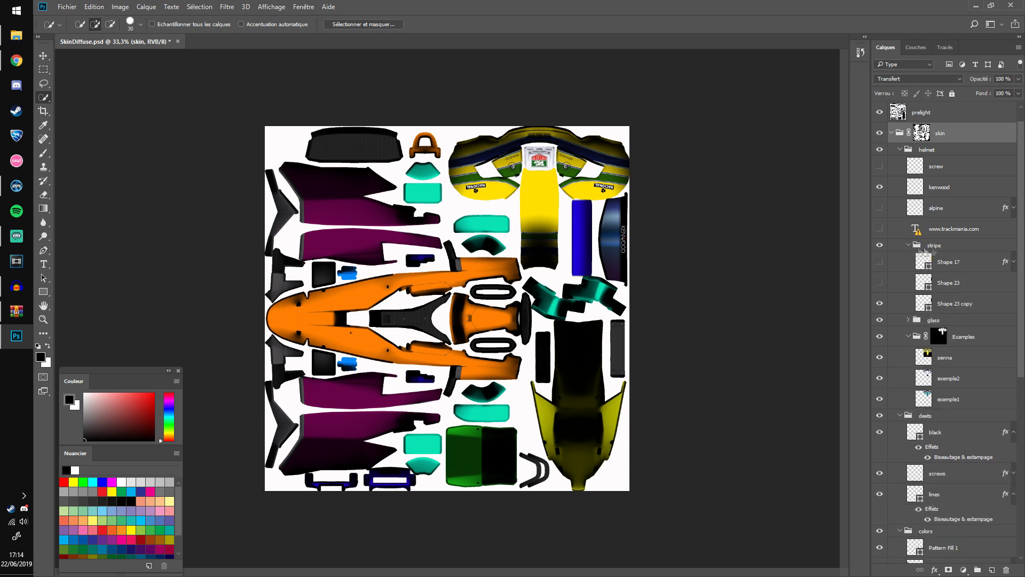
click(880, 187)
click(880, 228)
click(880, 188)
click(880, 229)
click(879, 188)
click(879, 230)
scroll(881, 235, down, 3)
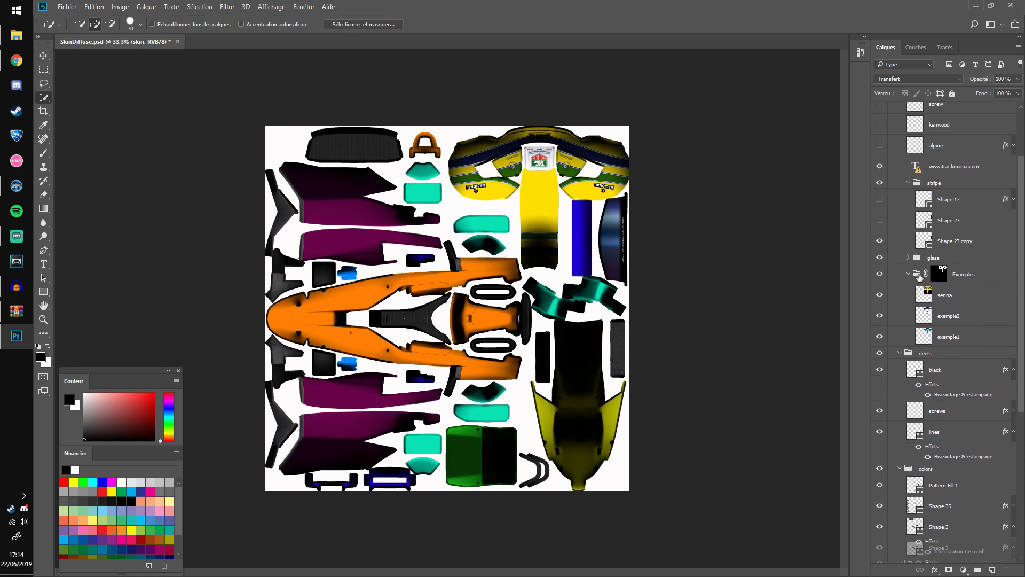
Toggle the visibility of the stripe group's Shape 23 and Shape 23 copy layers to preview the helmet stripes.
scroll(919, 276, down, 1)
click(879, 199)
click(881, 178)
click(880, 179)
click(881, 200)
click(880, 200)
click(880, 201)
click(881, 220)
click(881, 221)
Expand the helmet's glass group and hide the glass0 layer.
scroll(891, 207, down, 2)
click(908, 195)
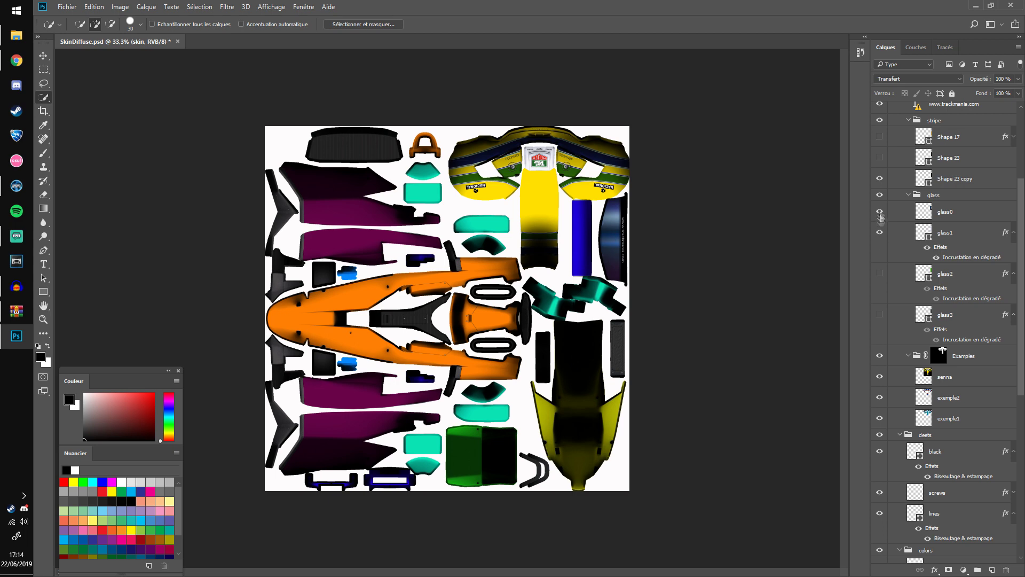
click(879, 212)
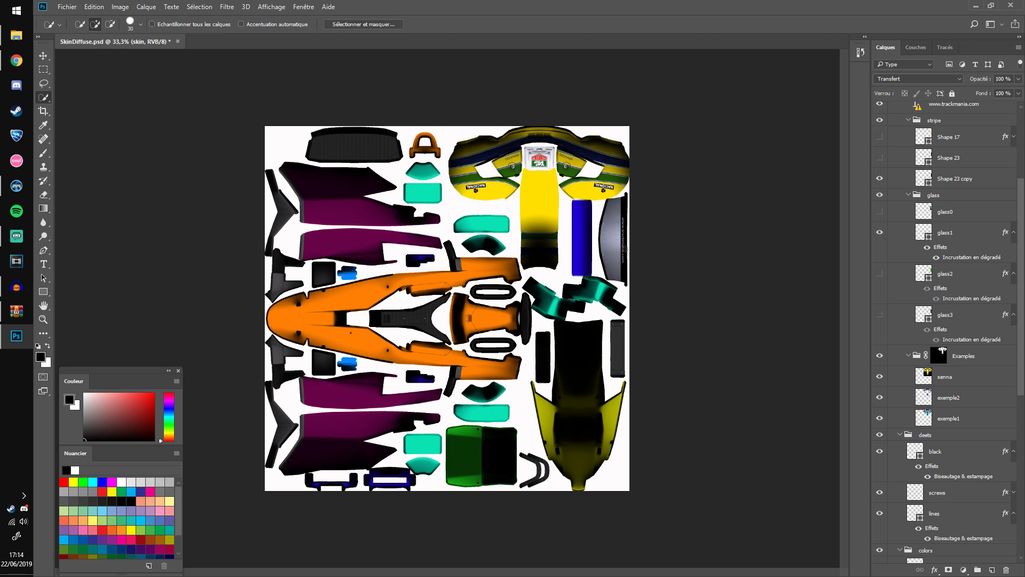
Toggle the visibility of body1 and body2 in the parts group to identify the car pieces they colour.
scroll(946, 282, down, 5)
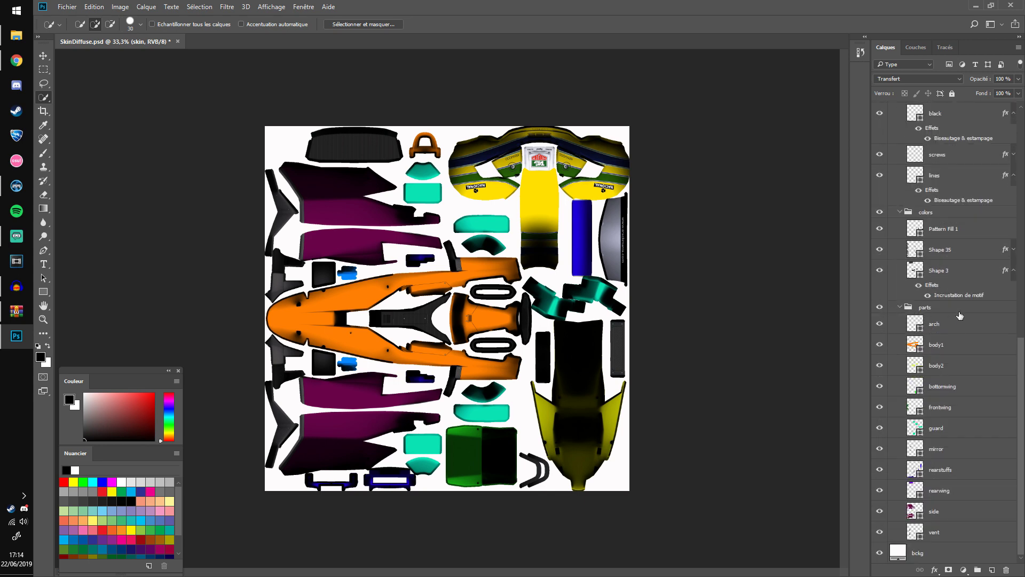
click(880, 346)
click(880, 346)
click(880, 346)
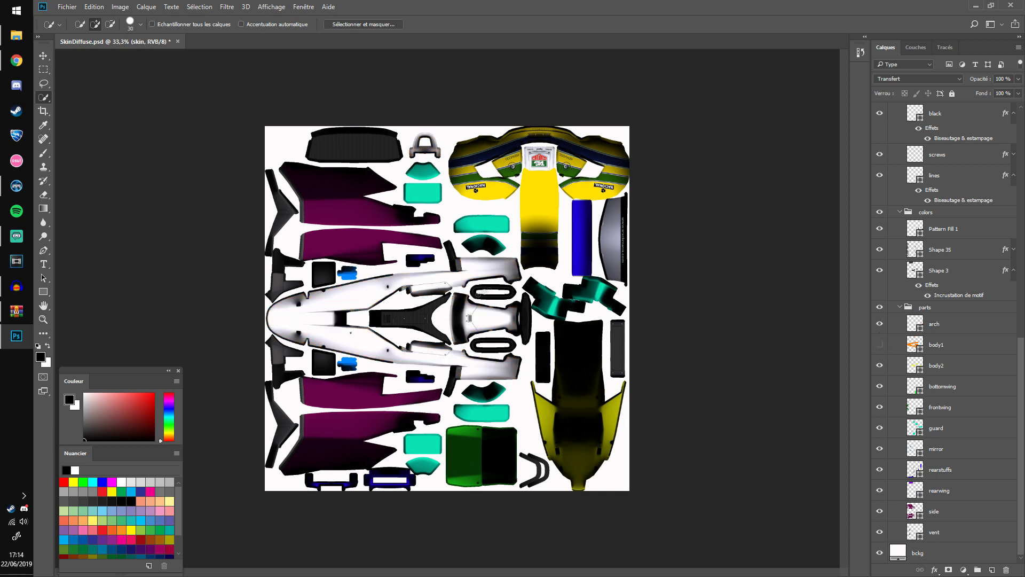
click(880, 346)
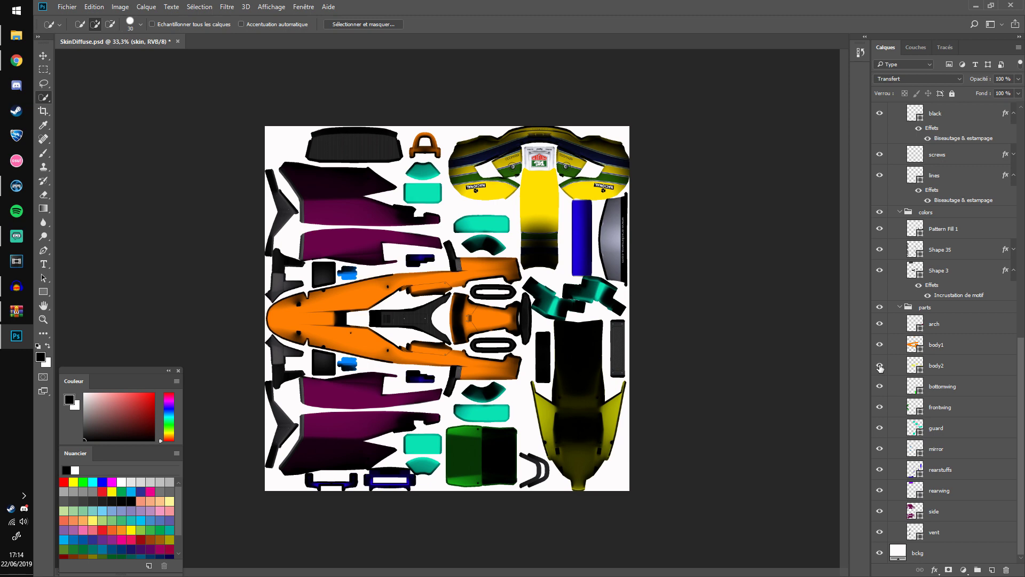
click(880, 368)
click(879, 346)
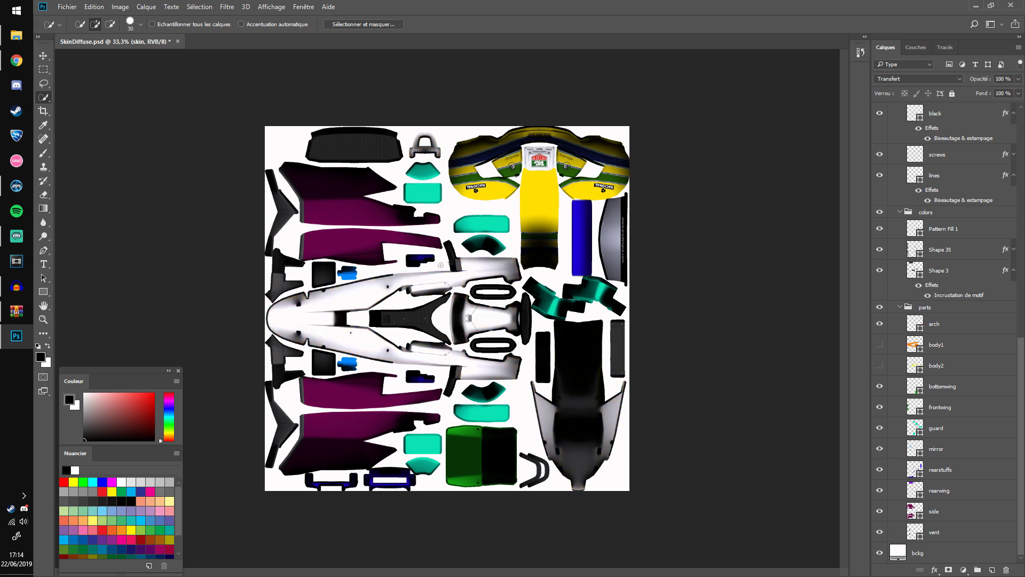
click(880, 346)
click(880, 368)
Hide the prelight shading layer and show the wire layer above the skin.
drag(1020, 395, 1019, 152)
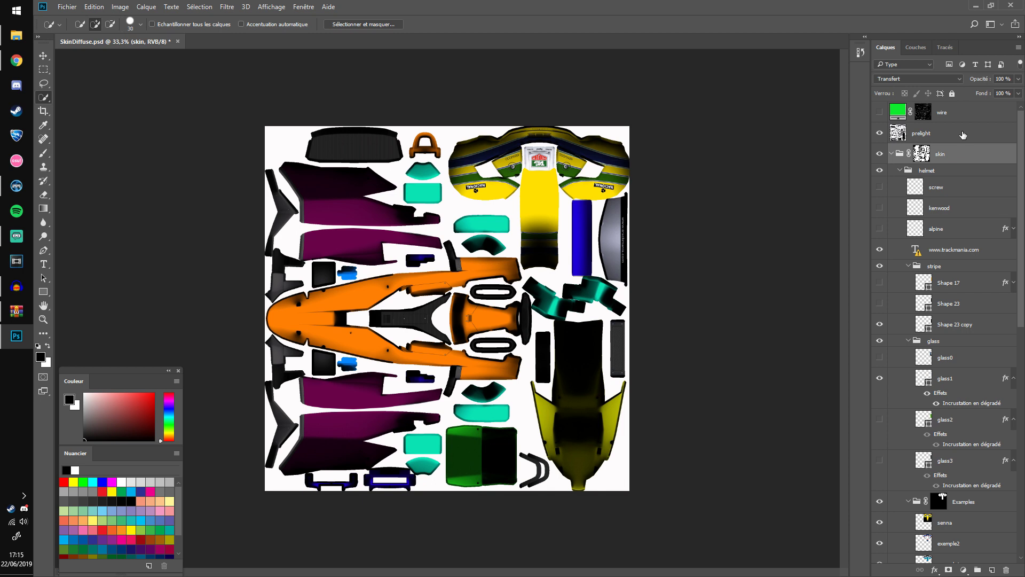
click(881, 138)
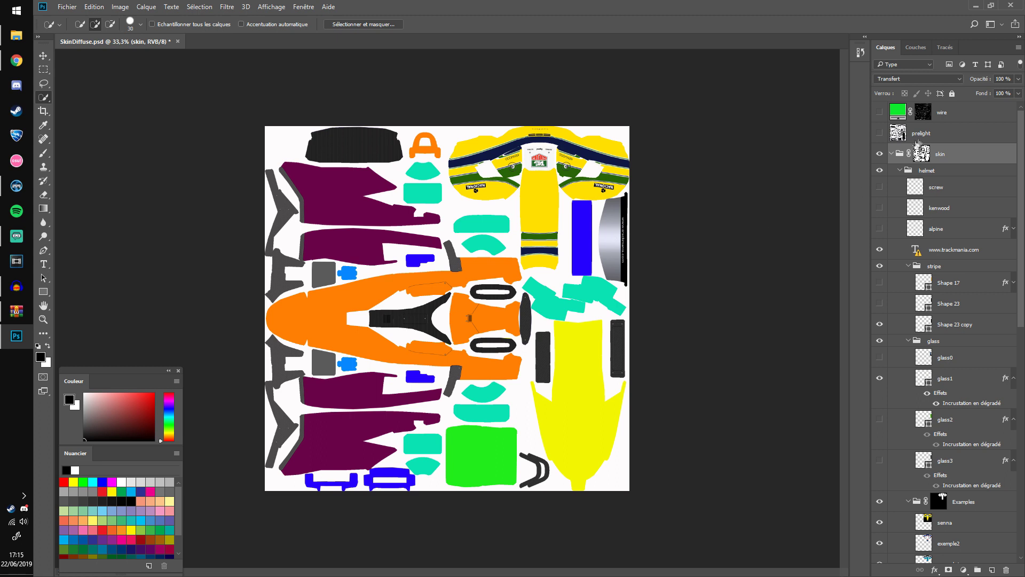
click(880, 113)
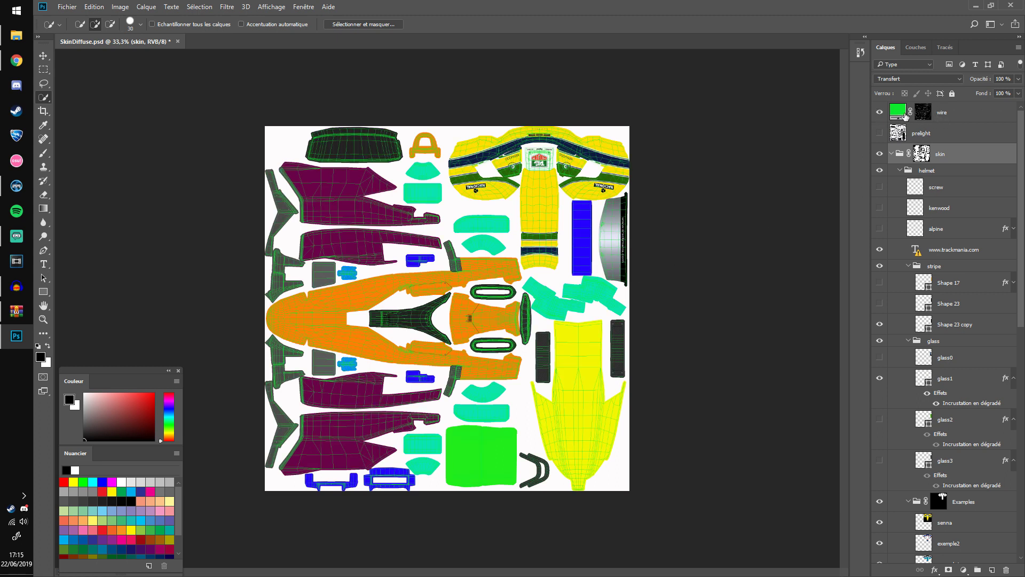
double_click(906, 116)
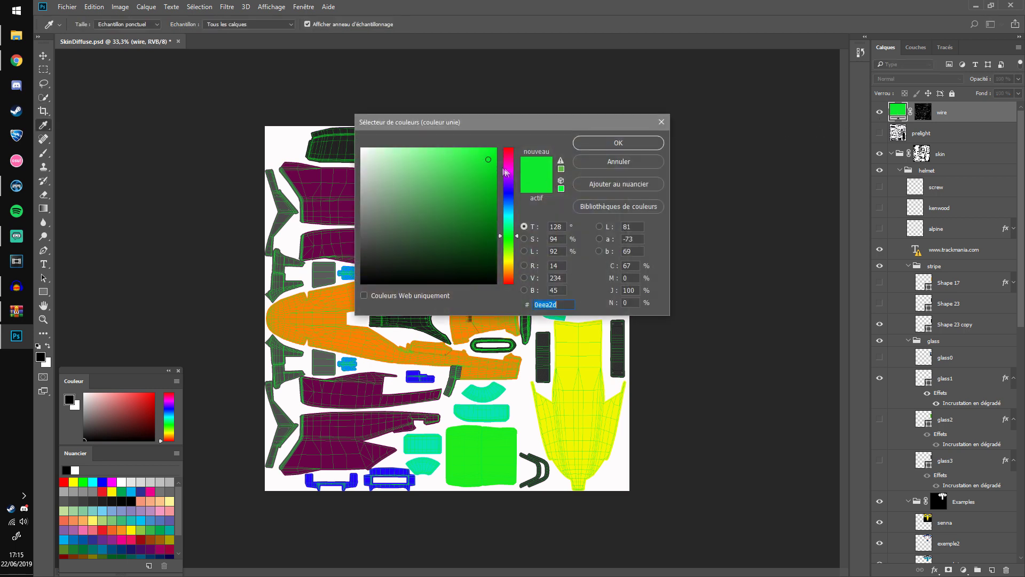
click(504, 150)
click(509, 230)
mouse_move(510, 240)
mouse_down()
mouse_move(506, 308)
mouse_move(507, 166)
mouse_move(508, 279)
mouse_move(529, 191)
mouse_move(521, 167)
mouse_move(521, 247)
mouse_move(507, 152)
mouse_move(503, 197)
mouse_move(505, 150)
mouse_move(513, 271)
mouse_move(516, 250)
mouse_up()
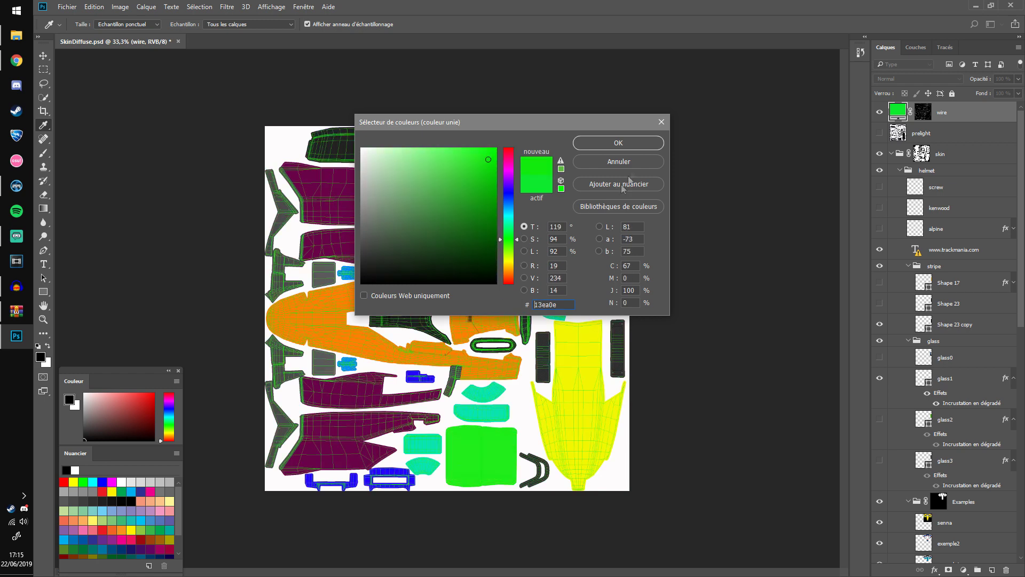
click(614, 162)
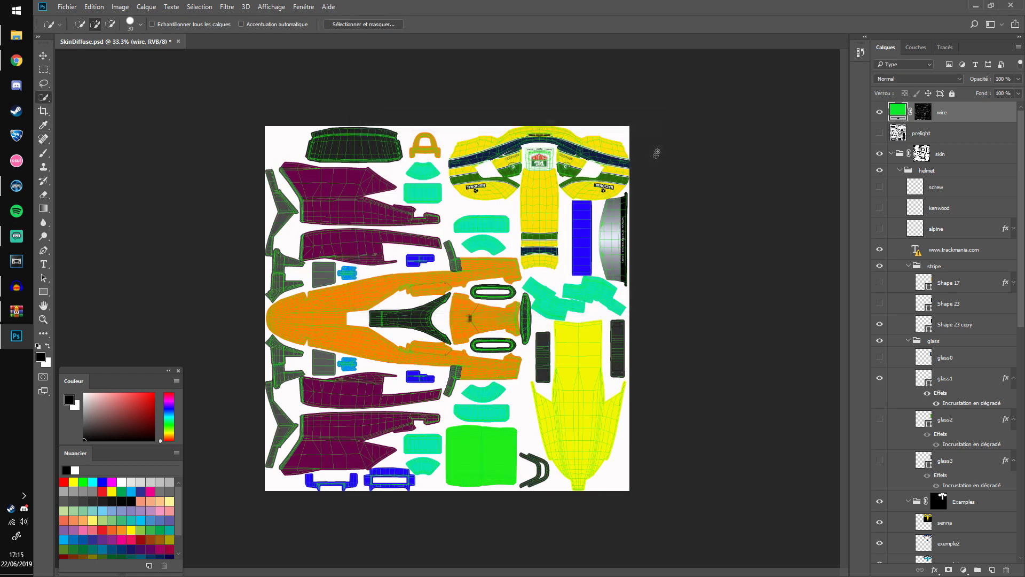
Hide the wire layer and compare the skin with and without its prelight shading.
click(879, 112)
click(881, 133)
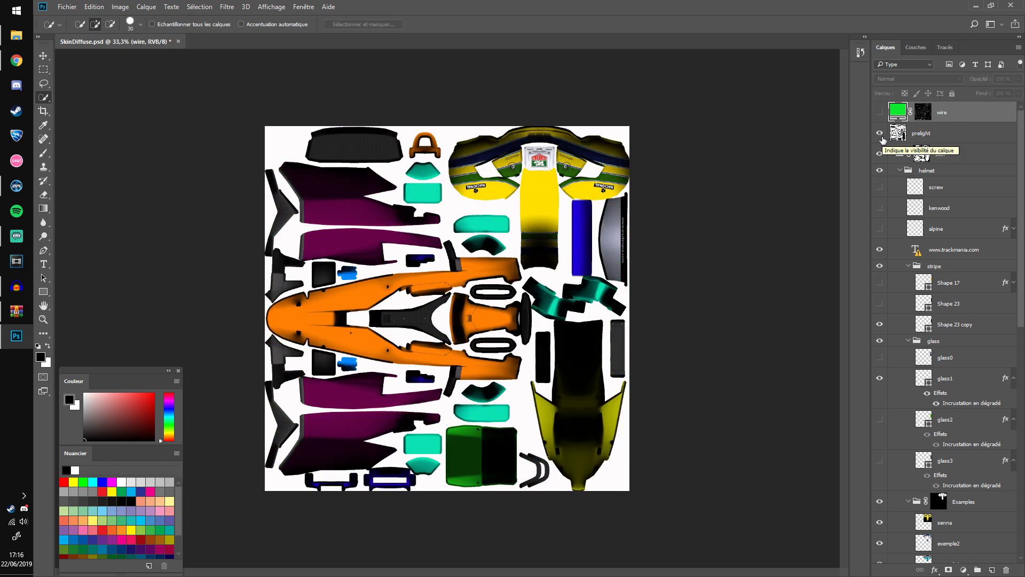
click(879, 133)
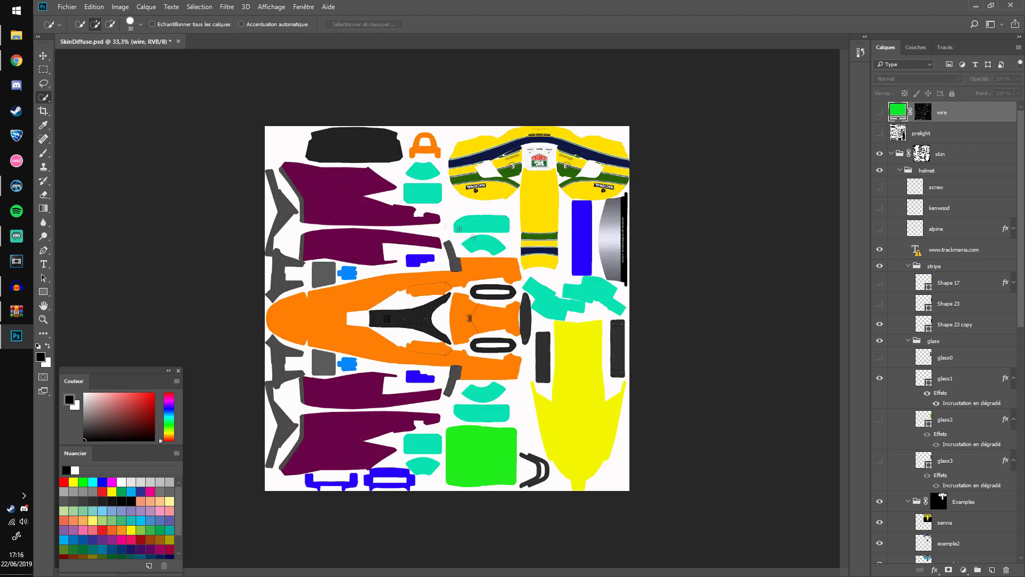
Switch to TrackMania² Stadium and select the MODEL 3D car in the model list.
click(16, 185)
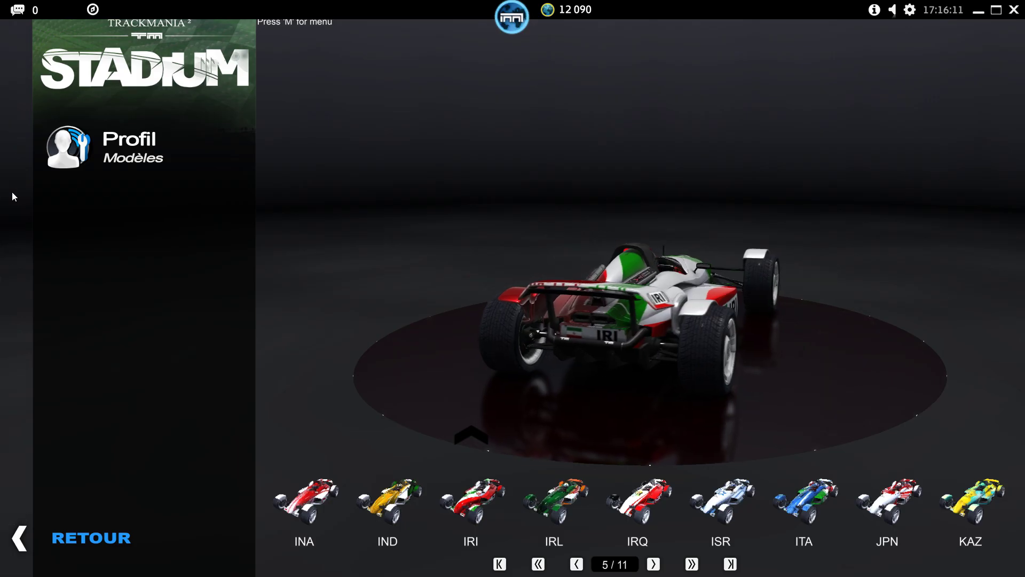
scroll(607, 564, down, 3)
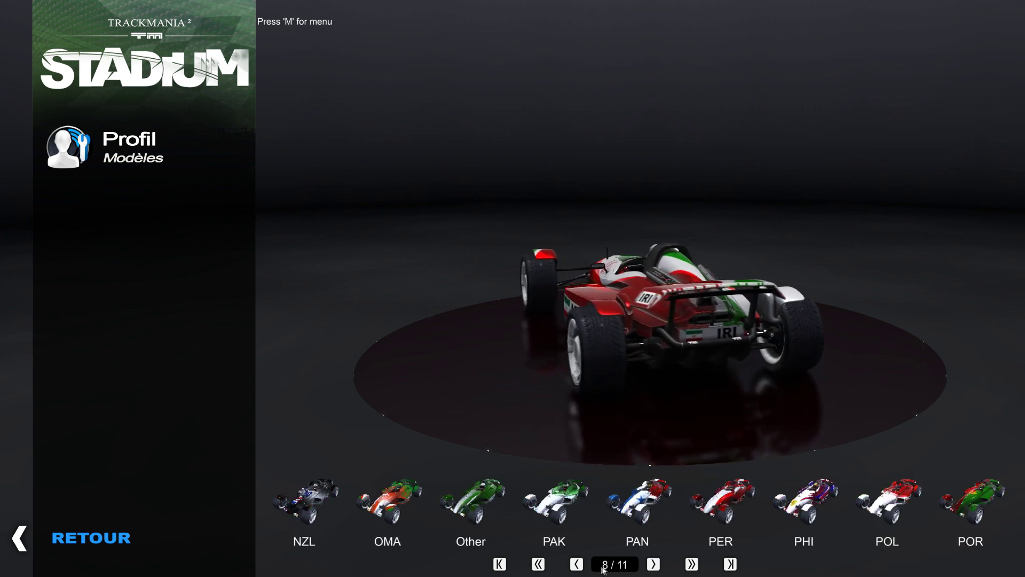
scroll(608, 565, up, 1)
click(721, 493)
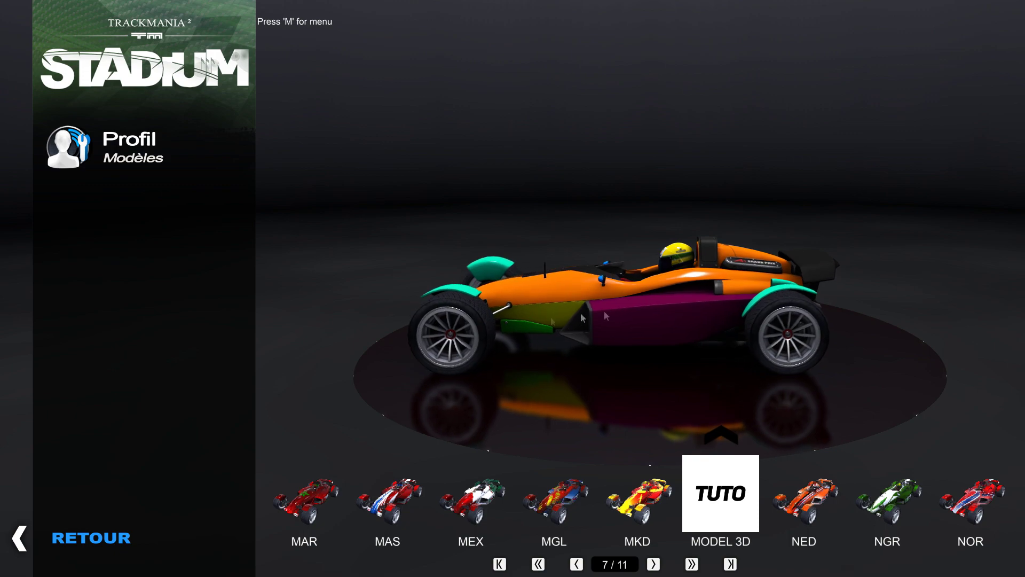
Examine the MODEL 3D car's coloured parts from several angles, including from above, and return to Photoshop.
key(alt+Tab)
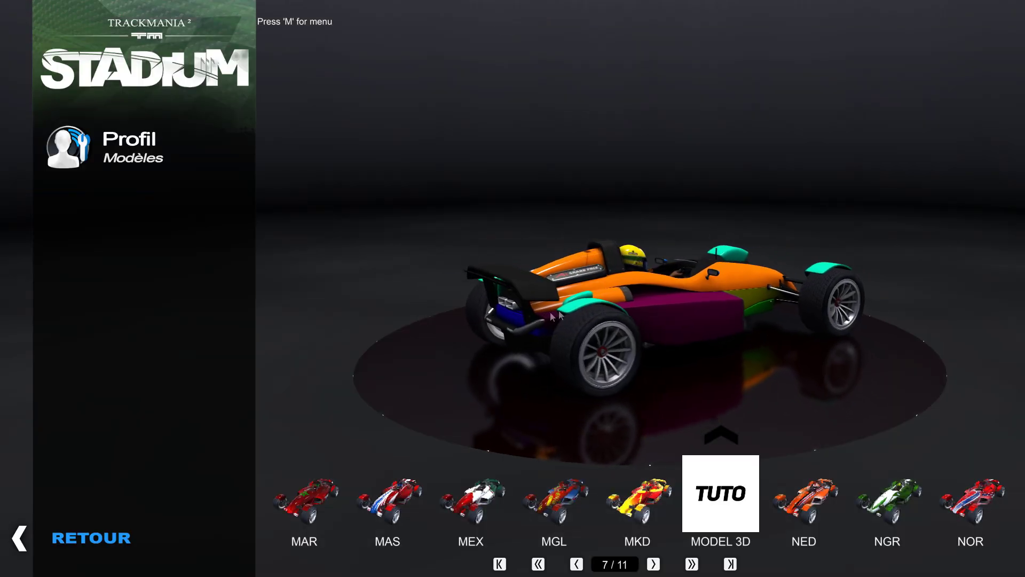
key(ctrl+d)
drag(588, 311, 675, 357)
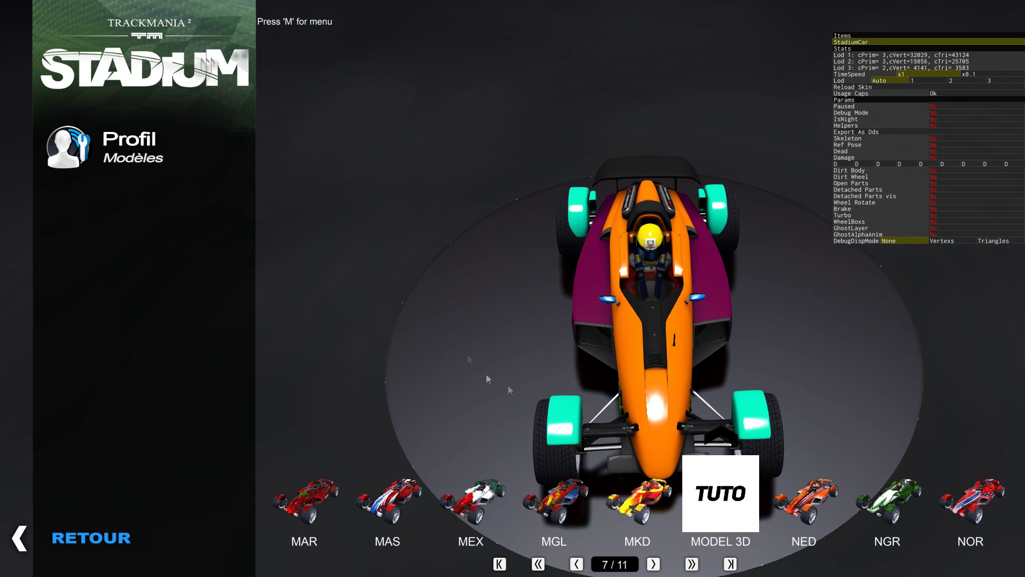
drag(488, 379, 411, 331)
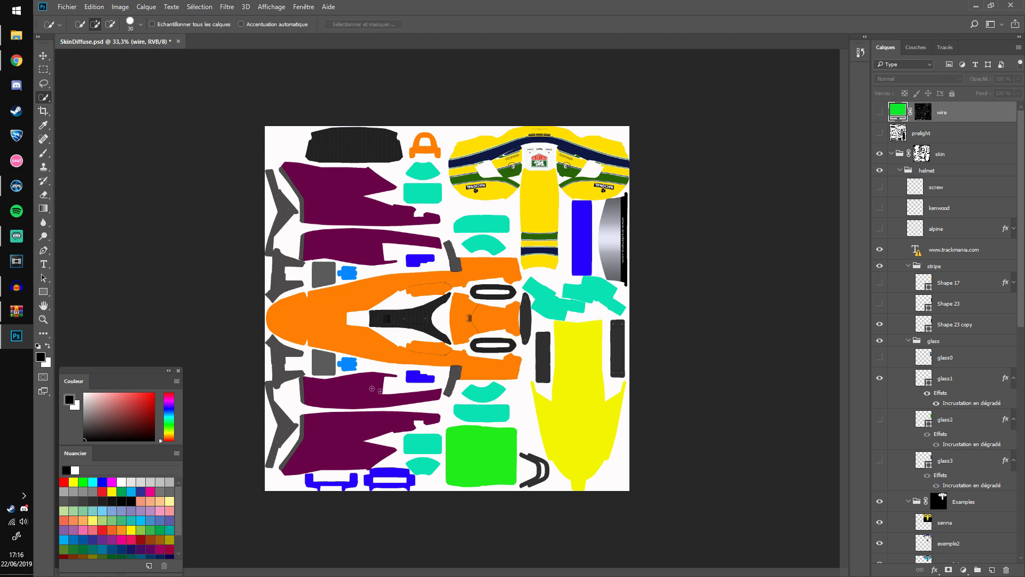
Hide the side layer in the parts group to identify its pieces on the skin, and show it again.
scroll(933, 482, down, 10)
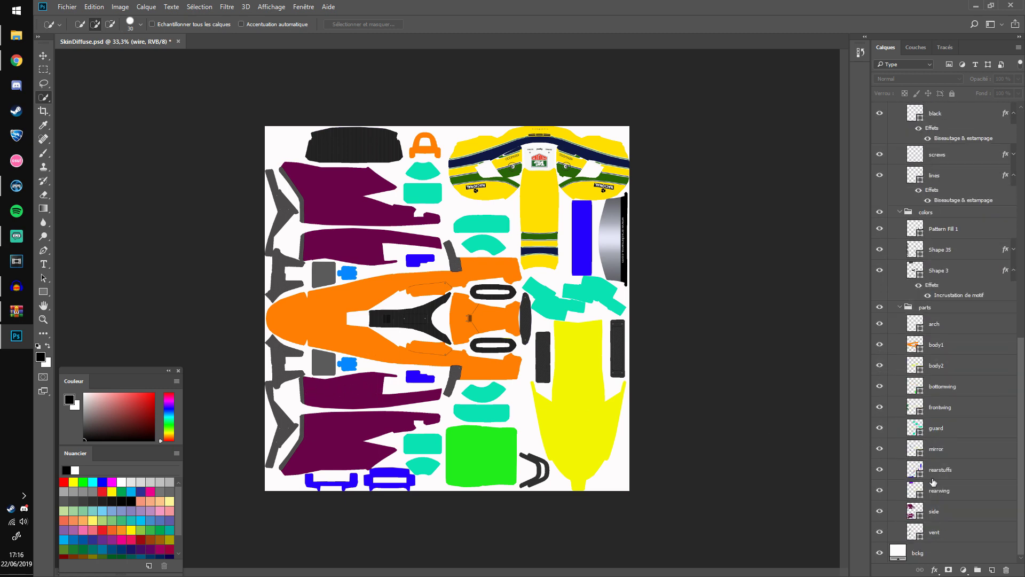
click(881, 513)
click(881, 513)
Show the wire layer and examine its mesh lines up close over the orange bodywork.
scroll(929, 198, up, 10)
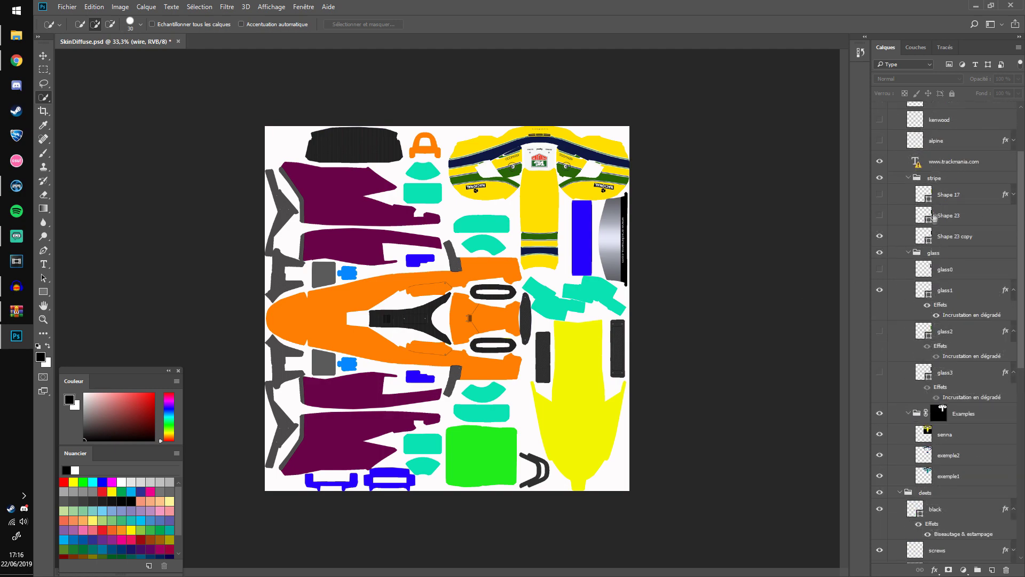
click(880, 112)
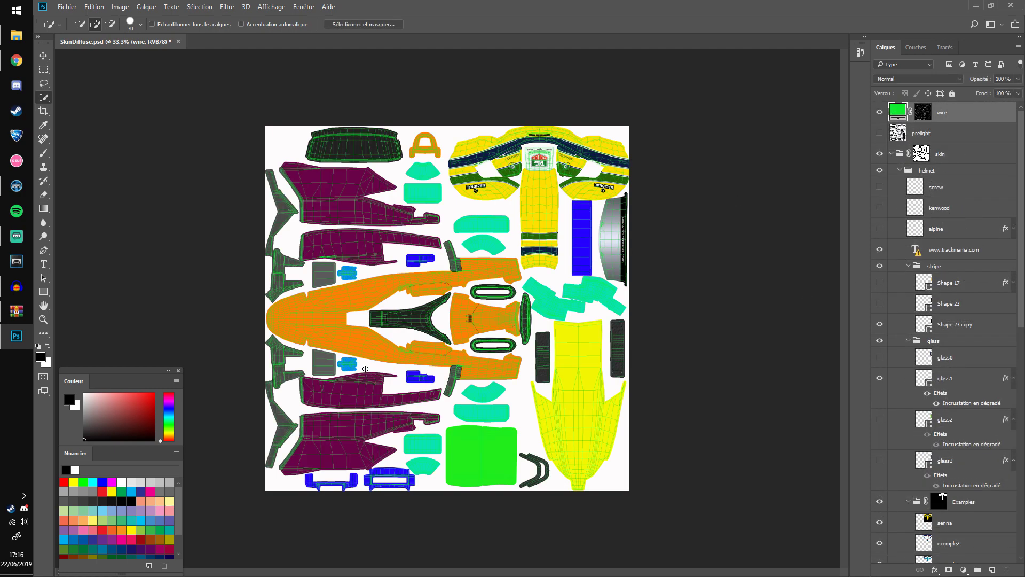
scroll(371, 375, up, 5)
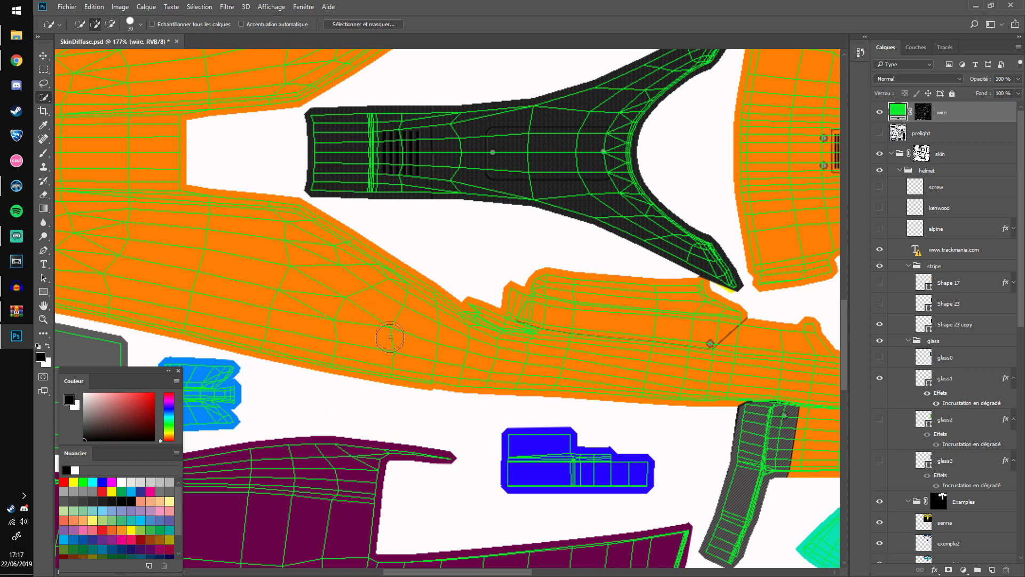
scroll(958, 428, down, 10)
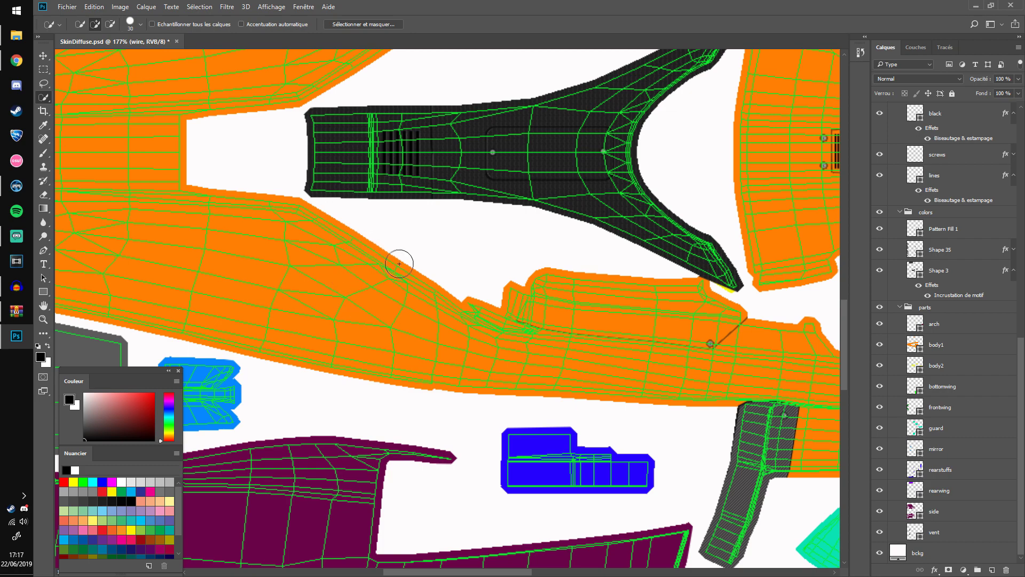
scroll(367, 264, right, 2)
scroll(364, 260, down, 5)
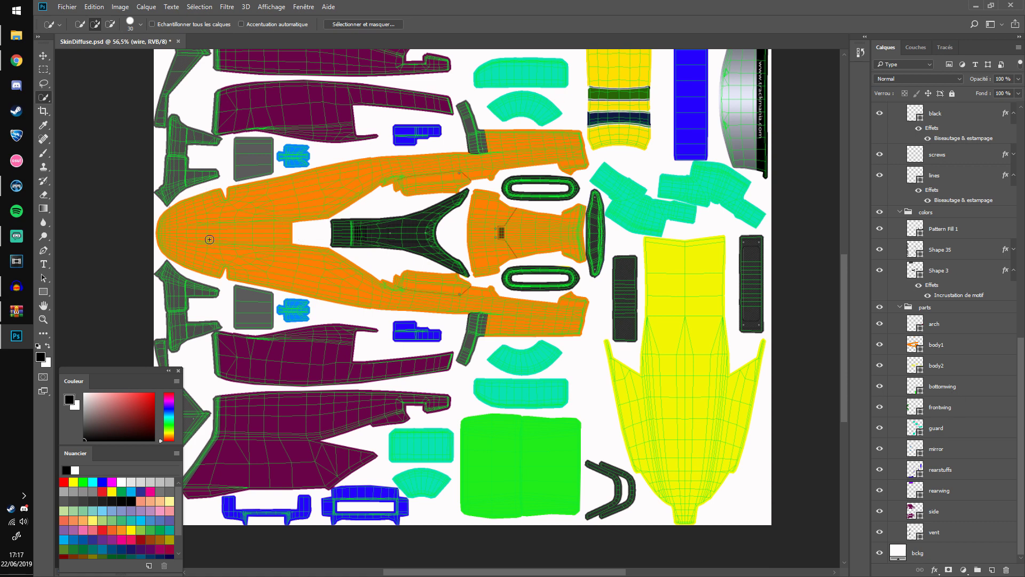
Isolate the body1 layer by hiding all the other layers.
click(943, 348)
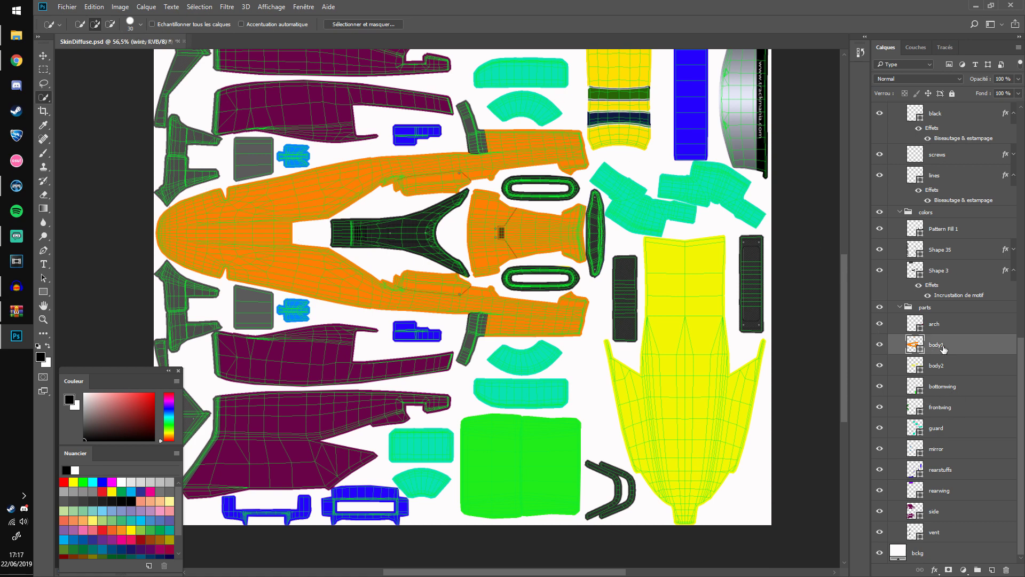
right_click(878, 350)
click(915, 371)
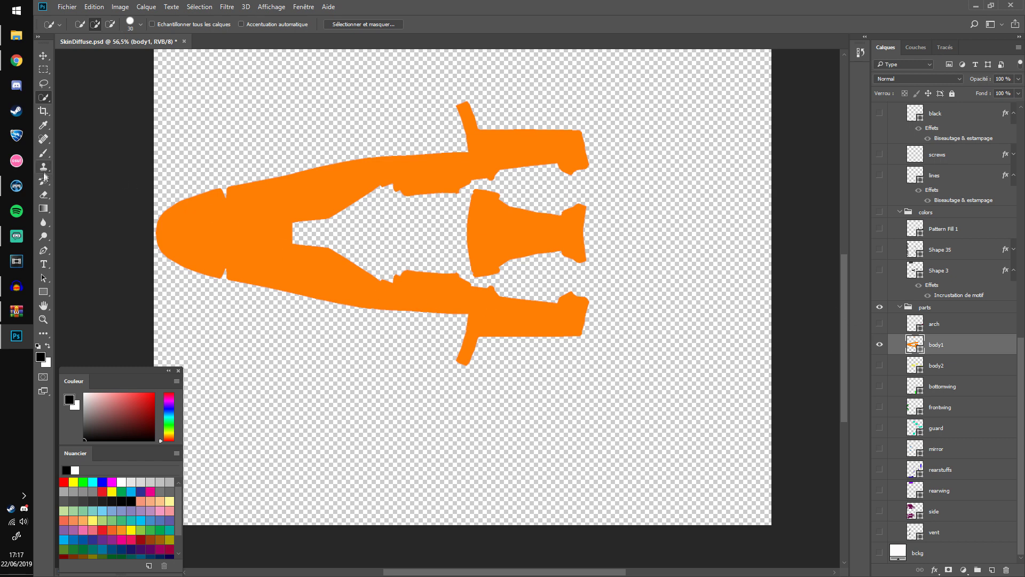
Rasterize the body1 shape layer and fill it with pure red using the Paint Bucket.
click(44, 208)
click(98, 218)
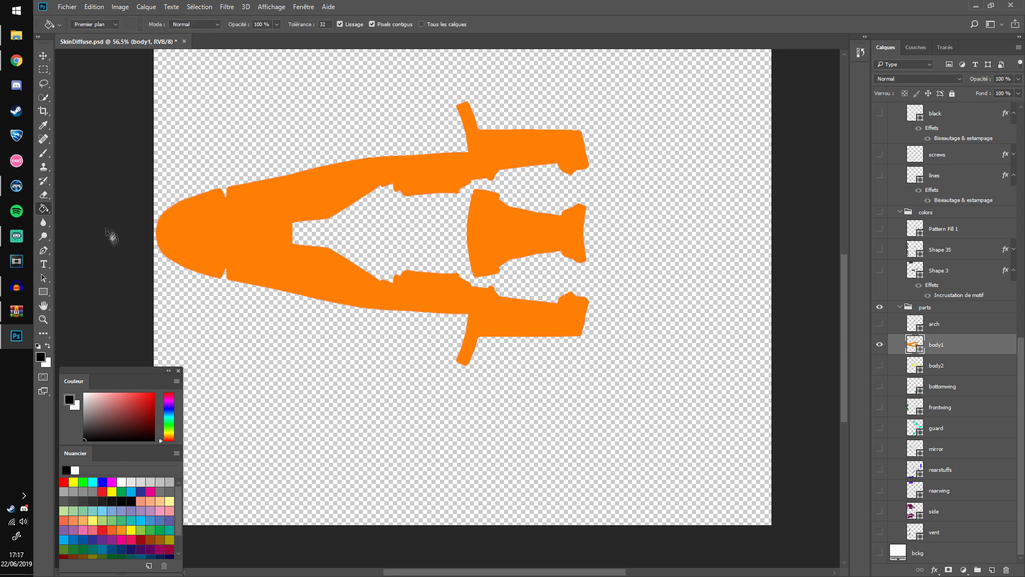
mouse_move(127, 410)
mouse_down()
mouse_move(259, 362)
mouse_move(151, 392)
mouse_up()
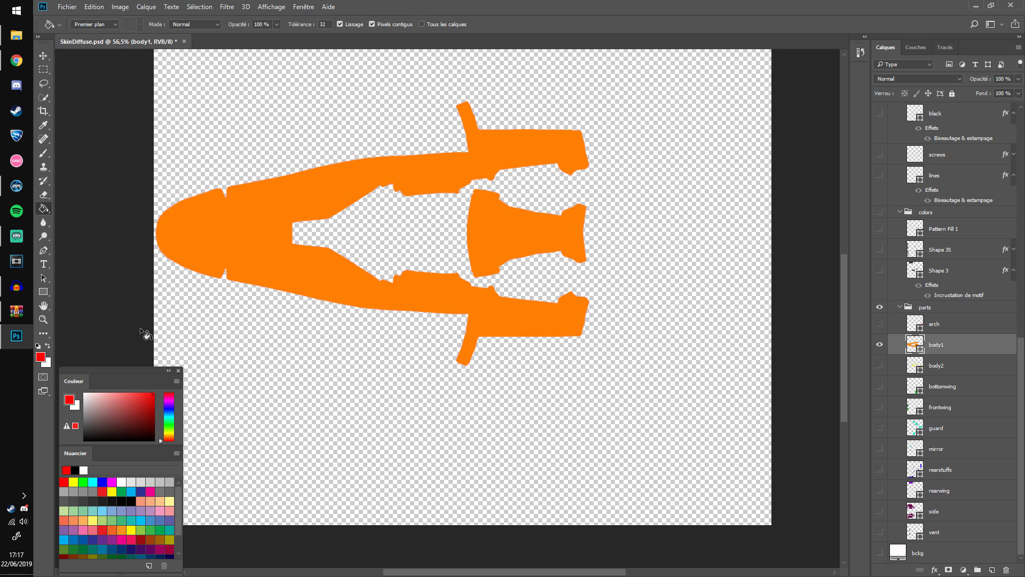
click(242, 241)
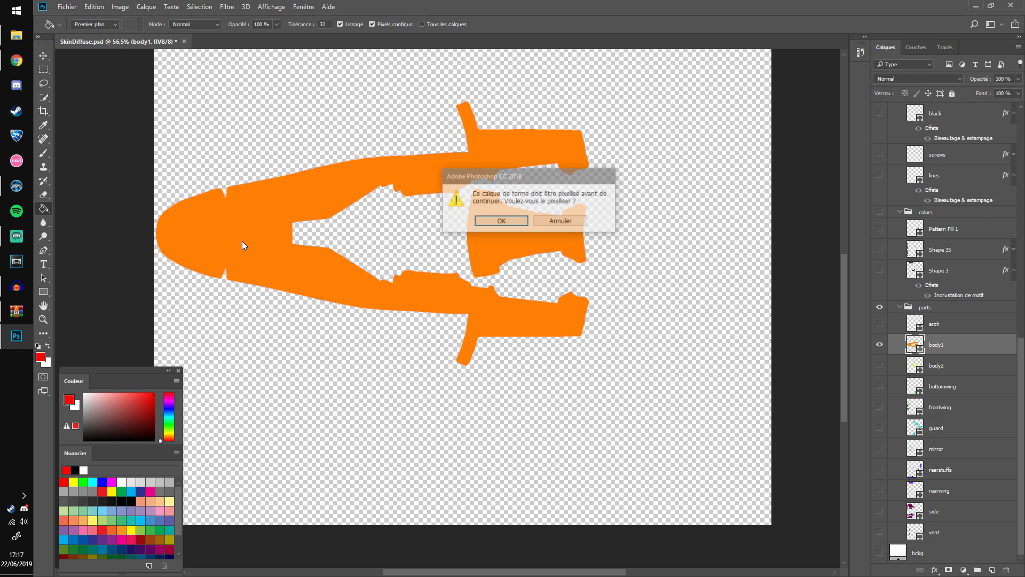
click(515, 228)
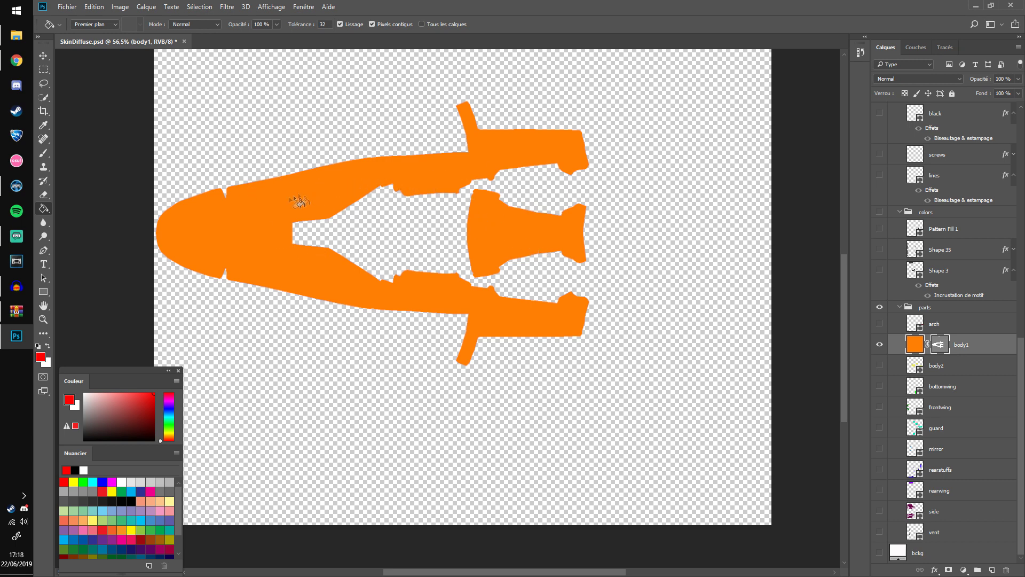
click(262, 220)
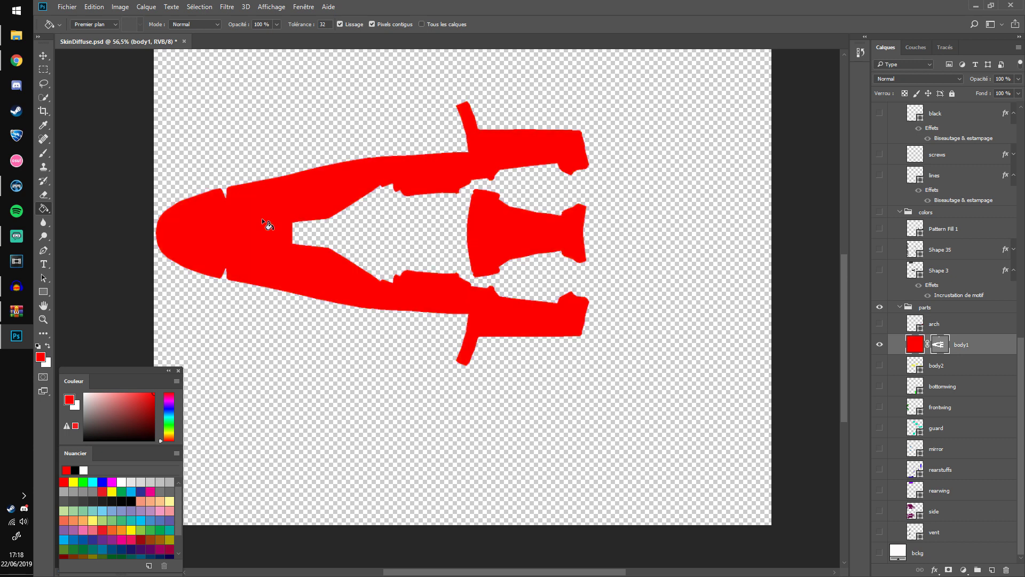
Toggle the arch, body1 and body2 layers to compare their pieces, leaving only body2 shown.
click(951, 369)
click(880, 365)
click(880, 323)
click(879, 324)
click(879, 365)
click(880, 345)
click(880, 365)
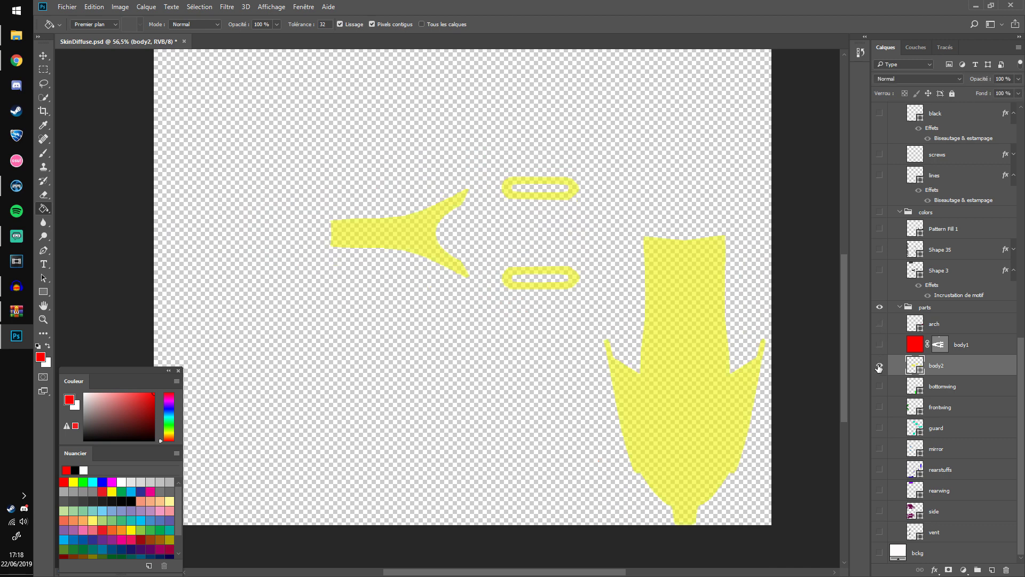
Show body1 and the bottomwing, frontwing, guard, mirror and rearstuffs layers alongside body2, keeping arch hidden.
click(879, 346)
click(880, 386)
click(879, 386)
click(879, 326)
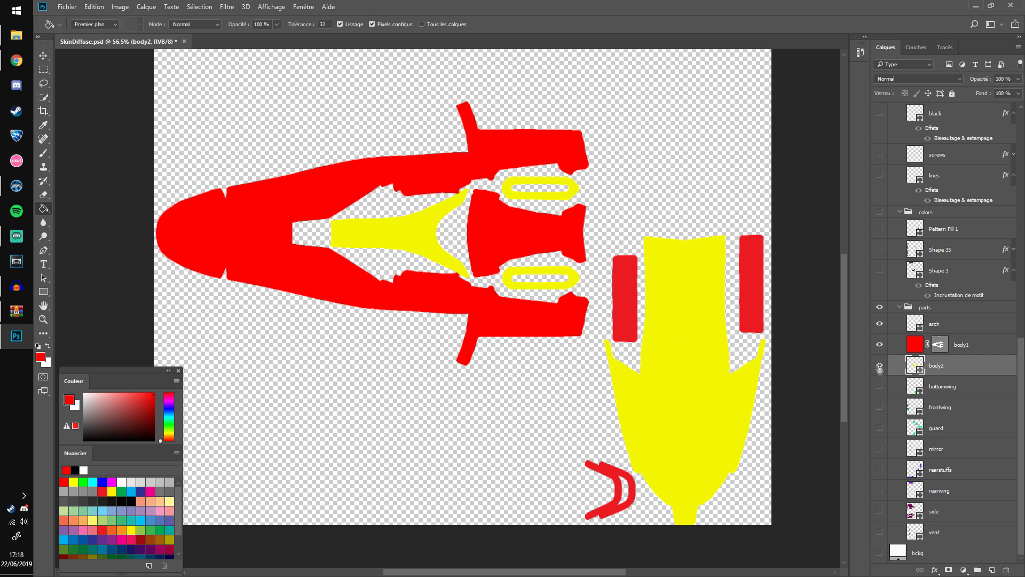
click(879, 326)
drag(879, 386, 880, 429)
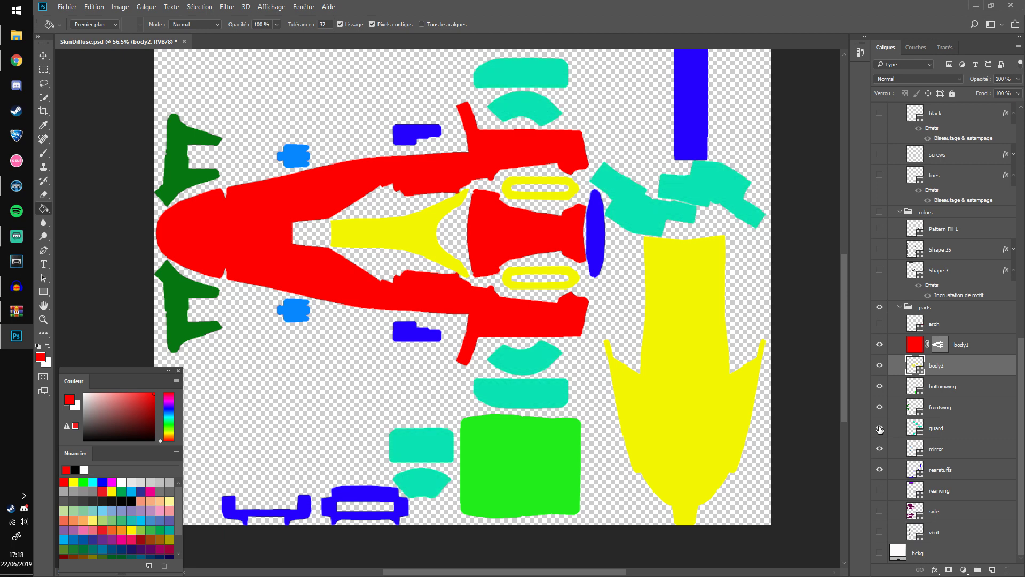
Rasterize the body2 shape layer and fill the body1 layer with white.
click(284, 201)
click(524, 223)
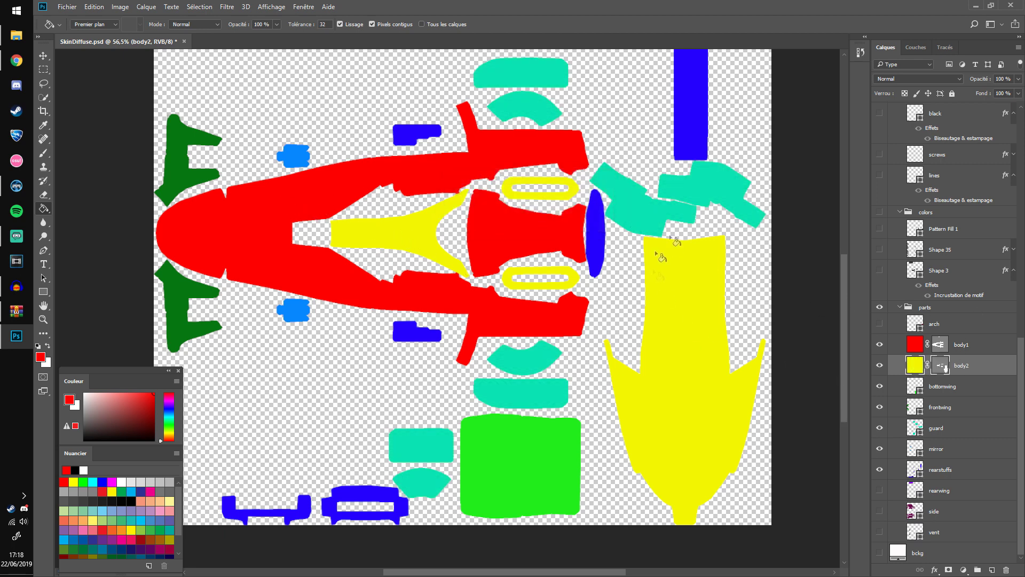
click(977, 350)
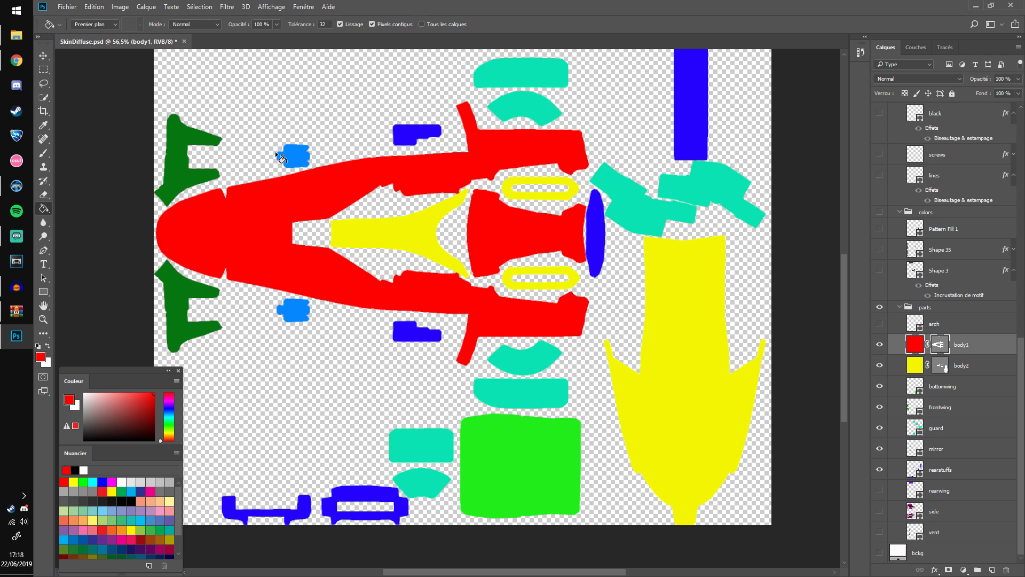
click(84, 470)
click(262, 213)
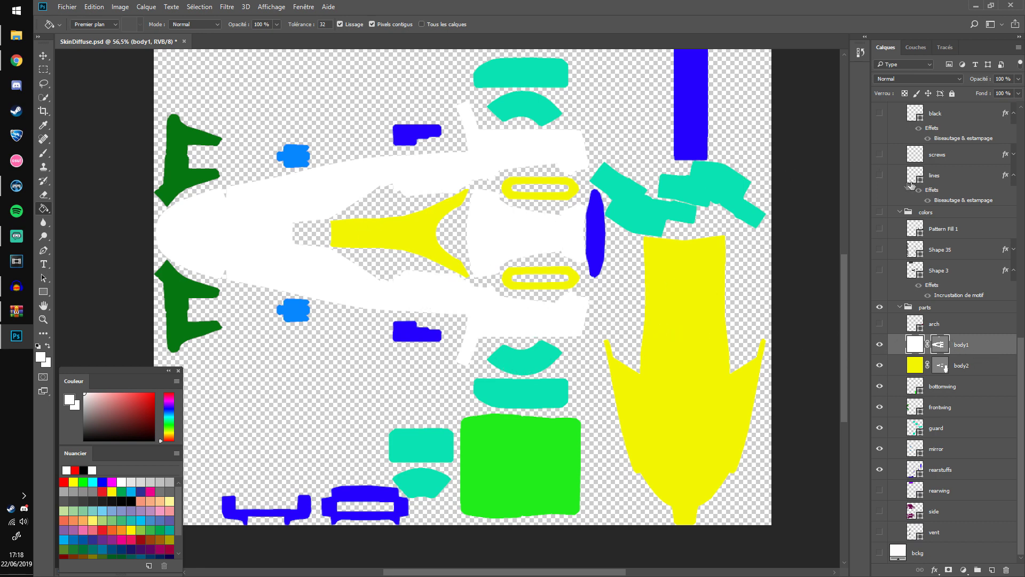
Create a new alpha channel and display it as an overlay together with the RGB channels.
click(916, 47)
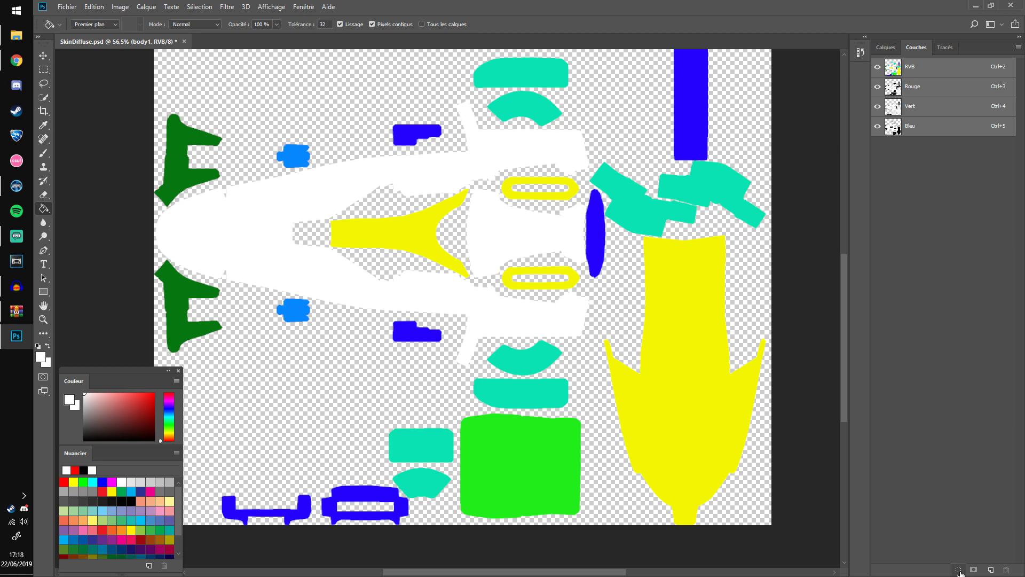
click(991, 570)
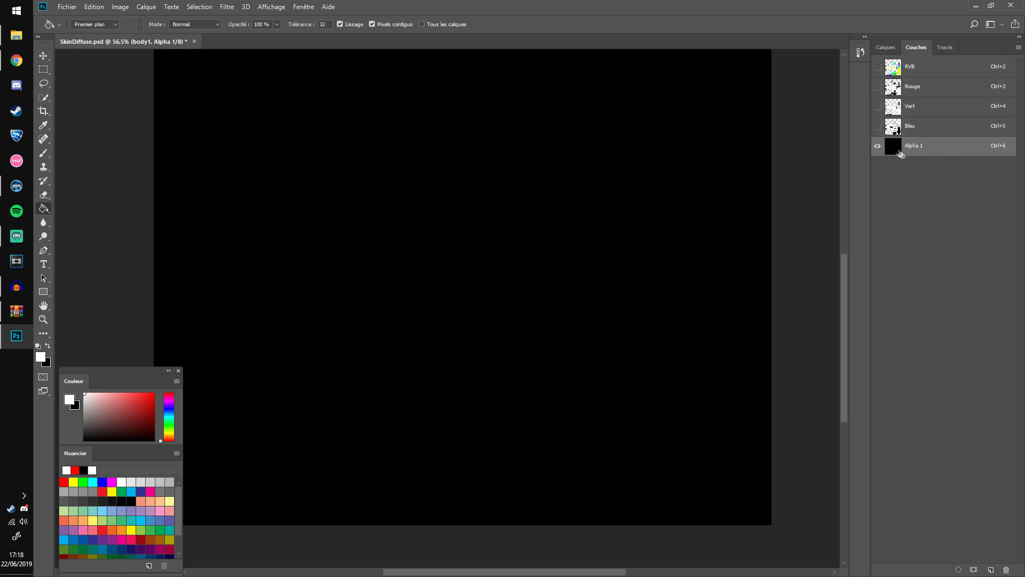
click(877, 66)
key(x)
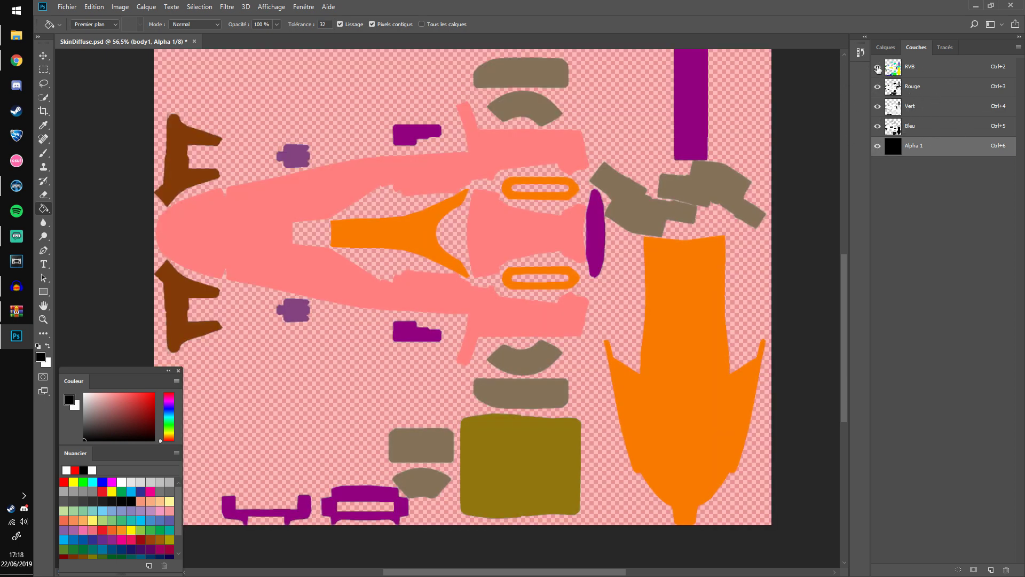
click(877, 146)
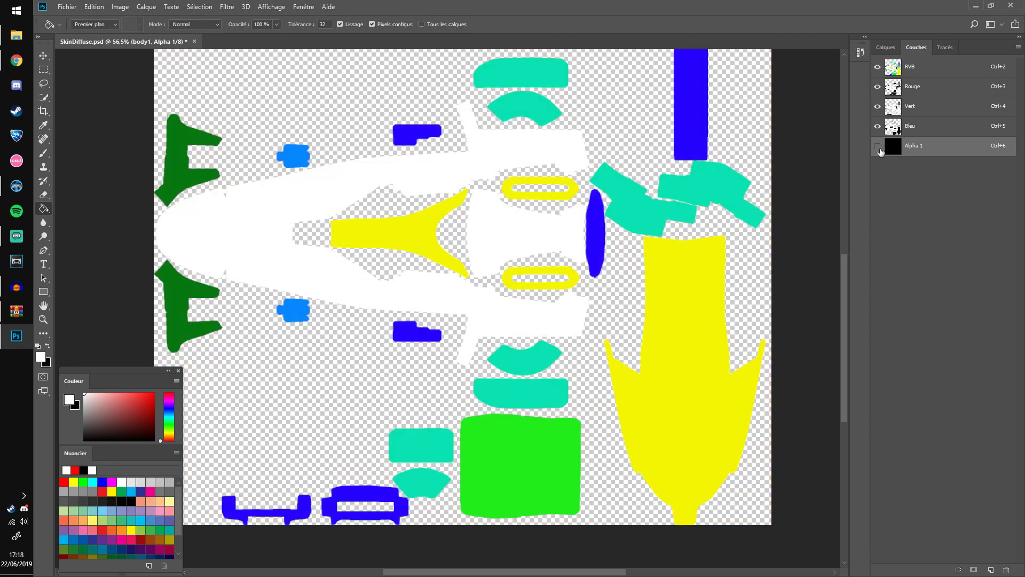
click(878, 149)
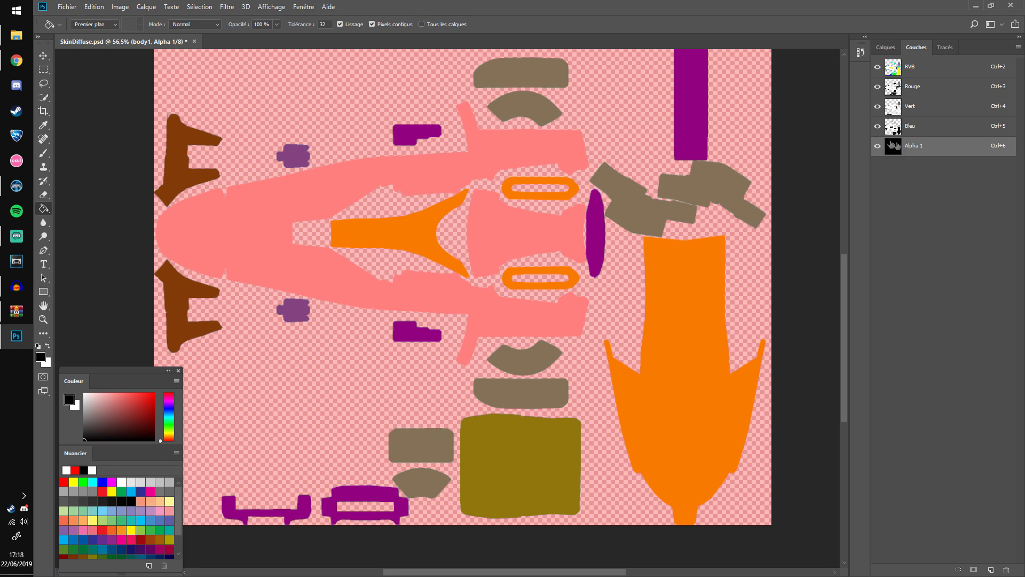
Set the new alpha channel's overlay colour to black (000000).
double_click(898, 149)
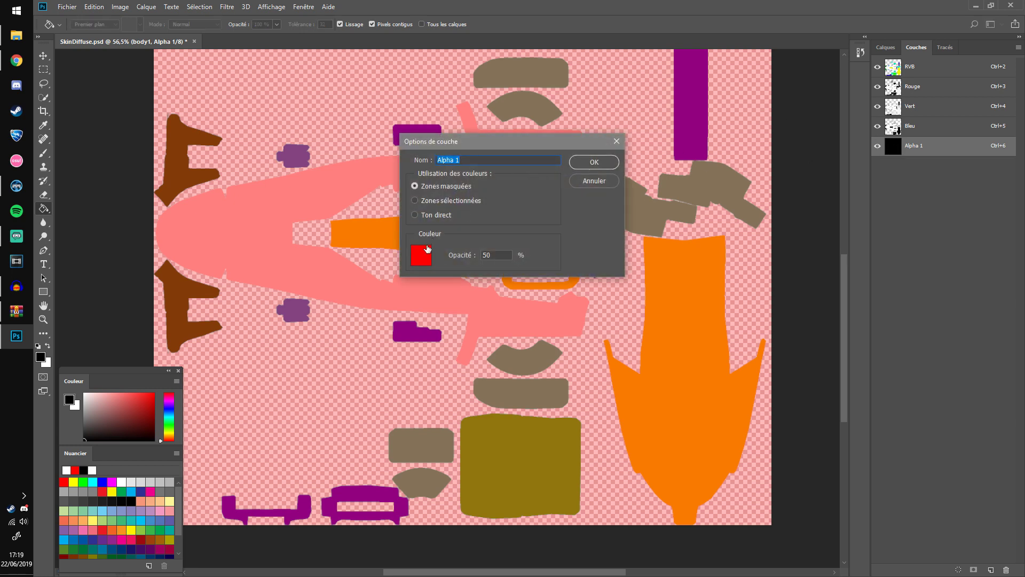
click(427, 248)
drag(463, 231, 354, 315)
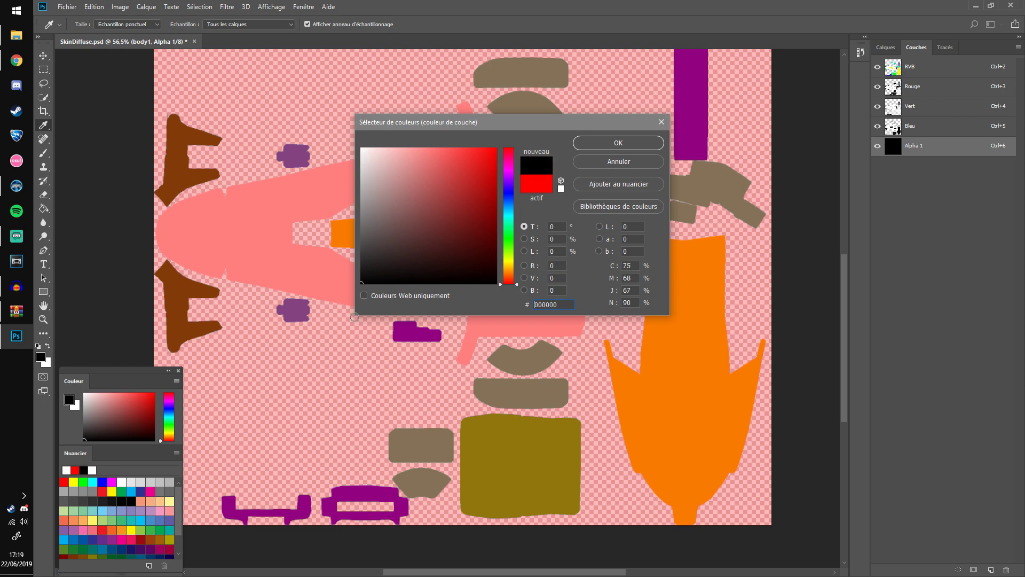
click(619, 143)
click(598, 160)
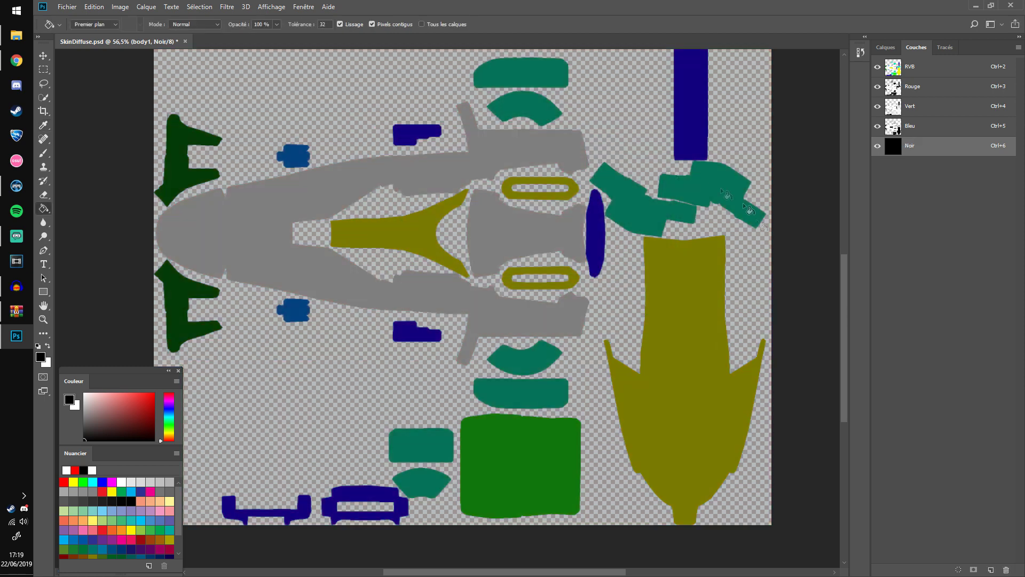
Isolate the arch layer and bring all the template's other layers back into view.
click(886, 47)
click(879, 324)
right_click(880, 324)
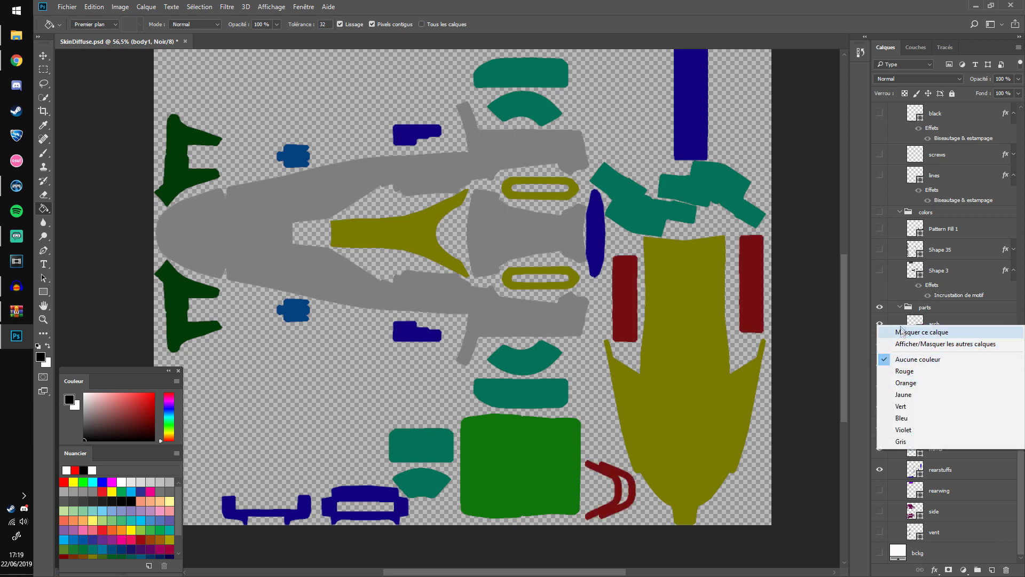
click(891, 345)
right_click(880, 325)
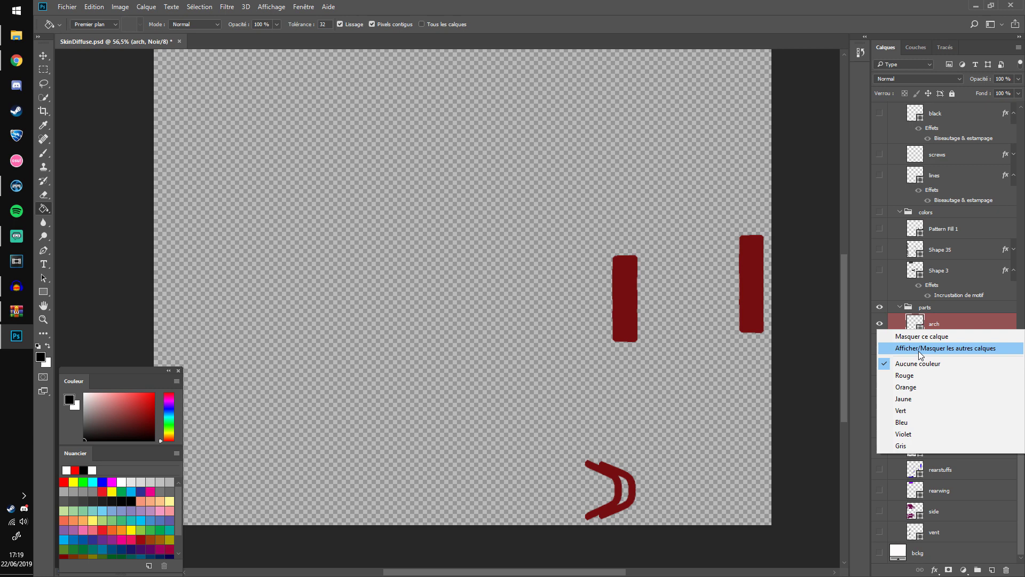
click(918, 349)
Hide the helmet group's screw, kenwood and alpine layers and the Shape 17 and Shape 23 stripes.
scroll(898, 257, up, 6)
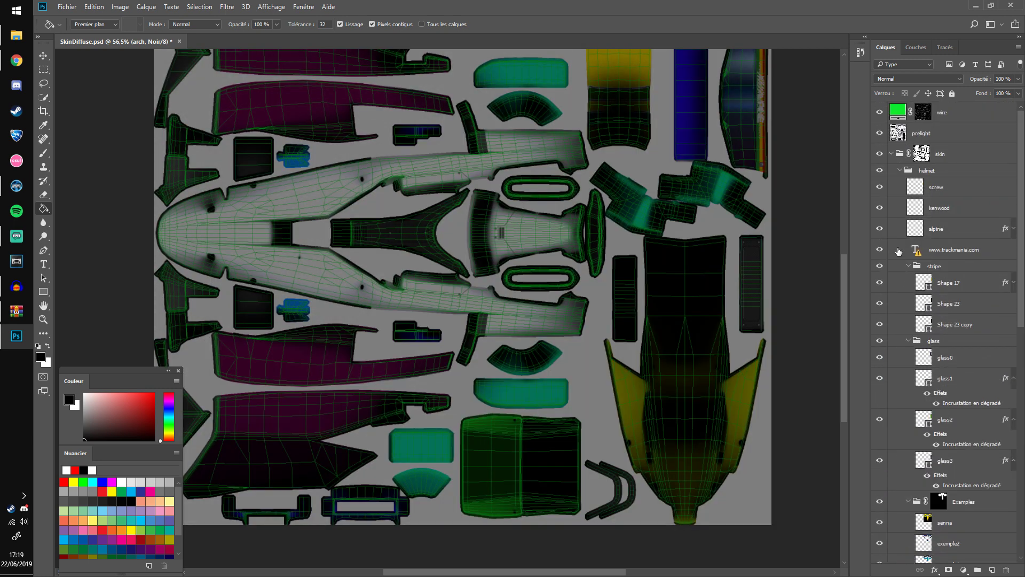
click(879, 188)
click(880, 229)
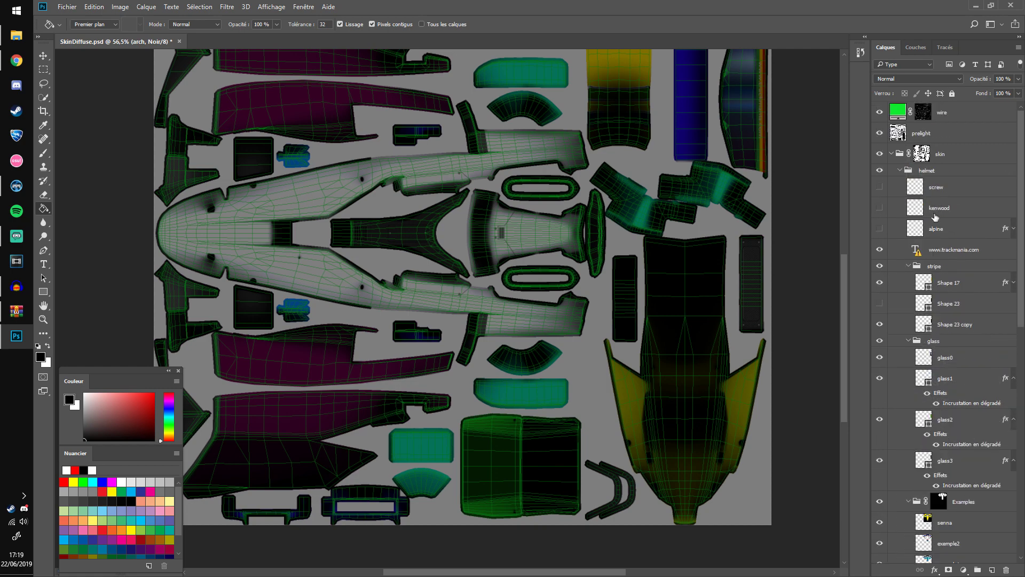
click(880, 283)
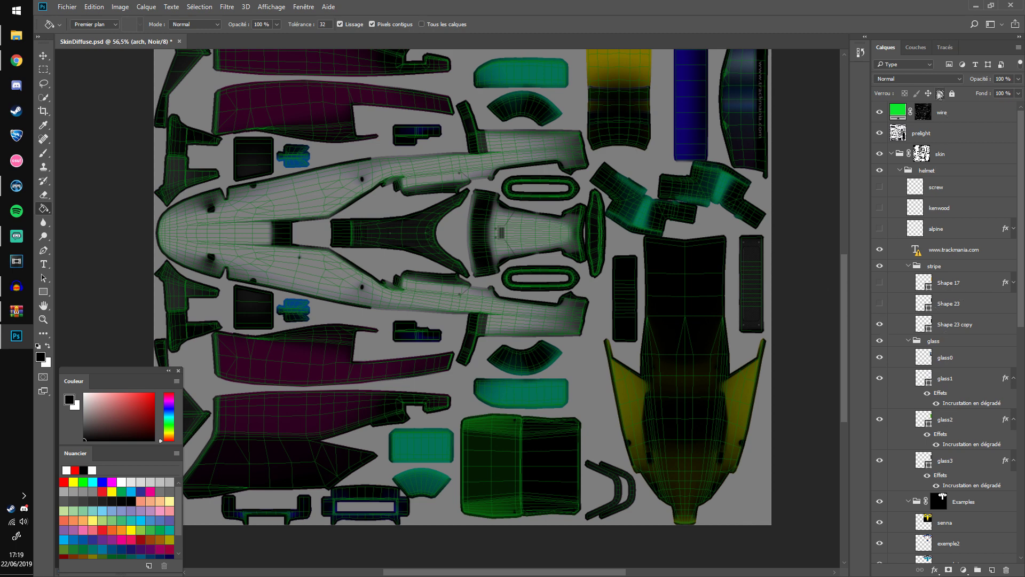
View the Noir channel alone and fill it with white, with black and with white again.
click(916, 47)
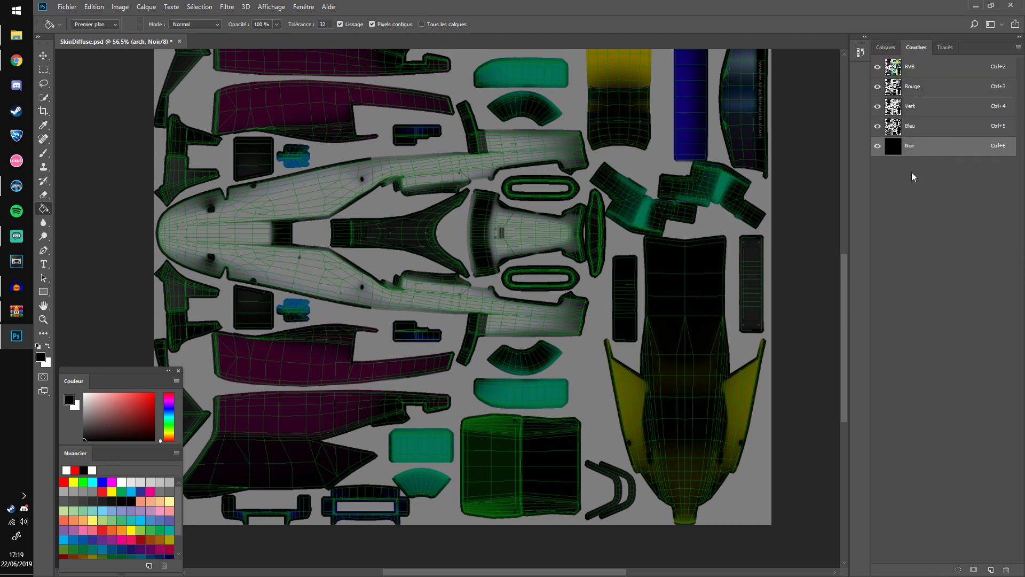
right_click(916, 153)
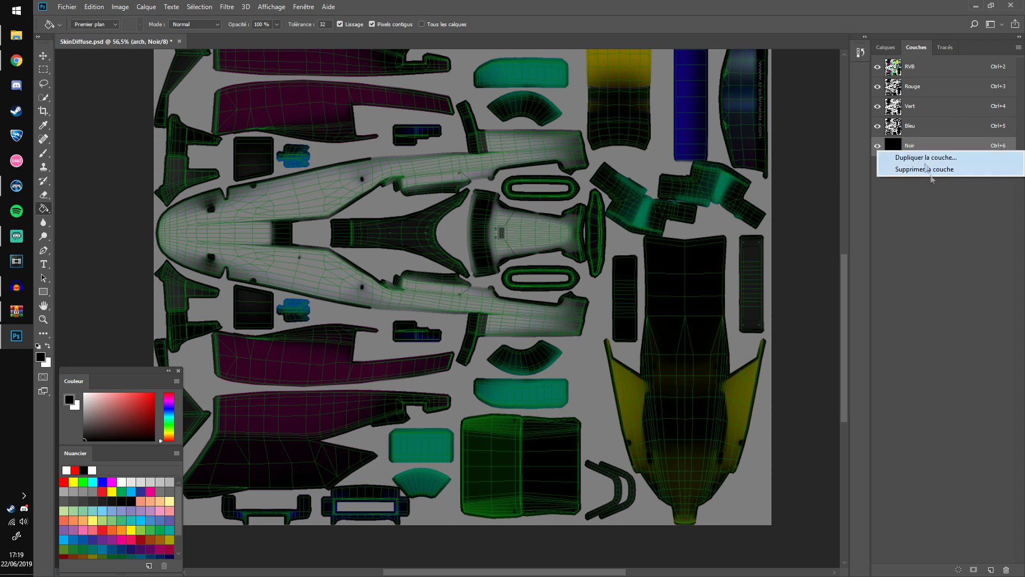
click(922, 199)
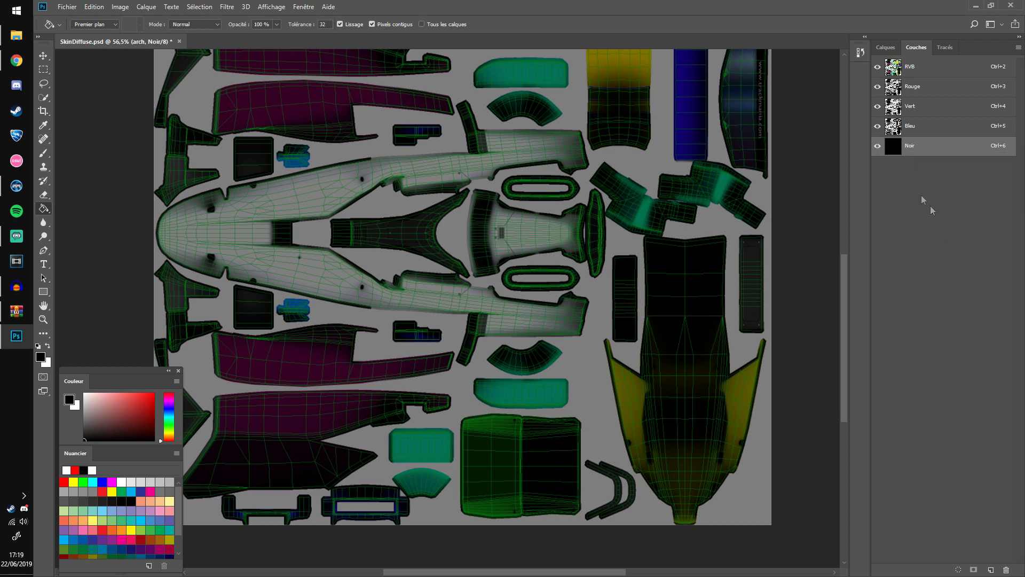
click(916, 145)
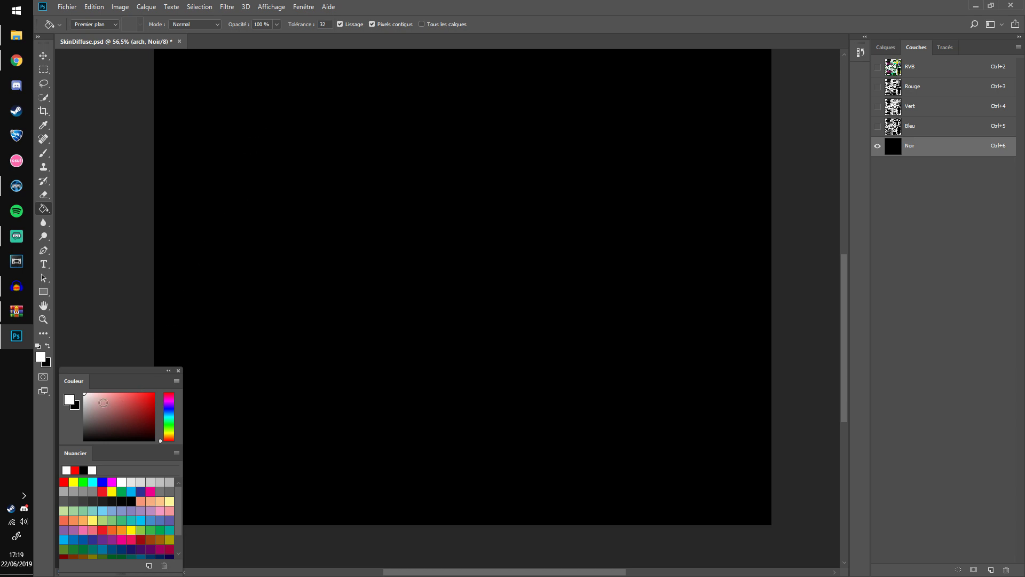
click(253, 252)
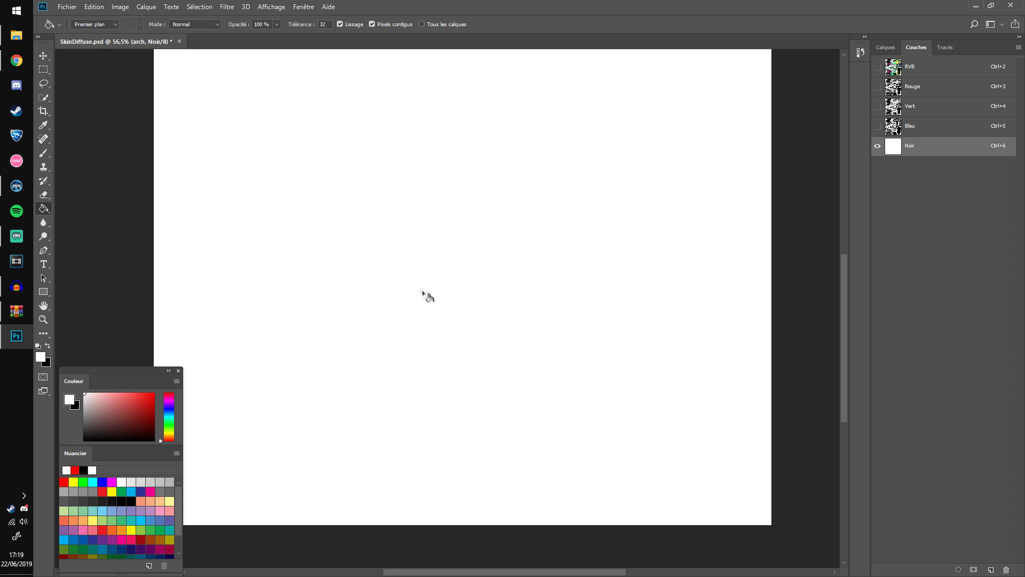
click(140, 442)
click(362, 308)
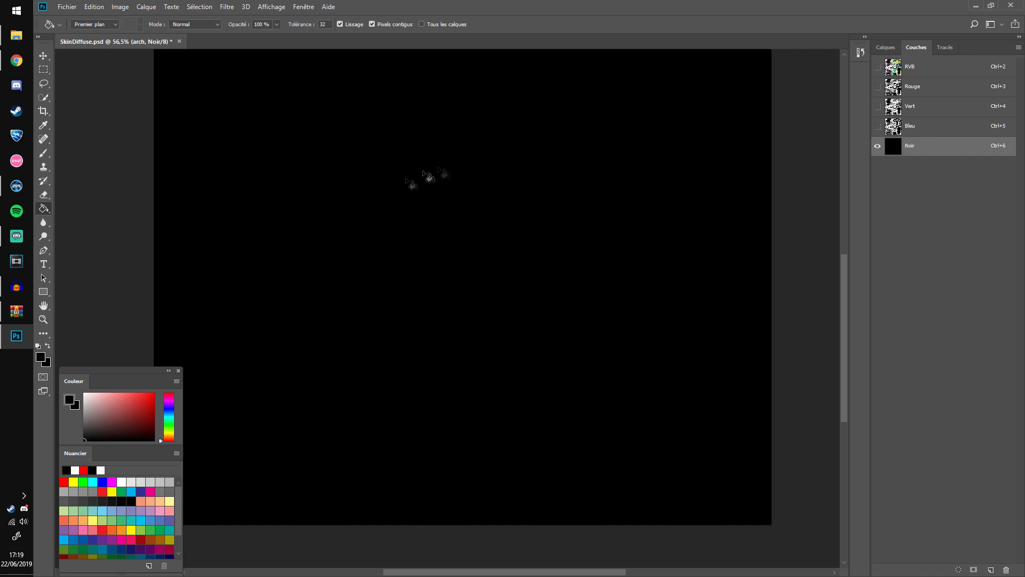
click(74, 469)
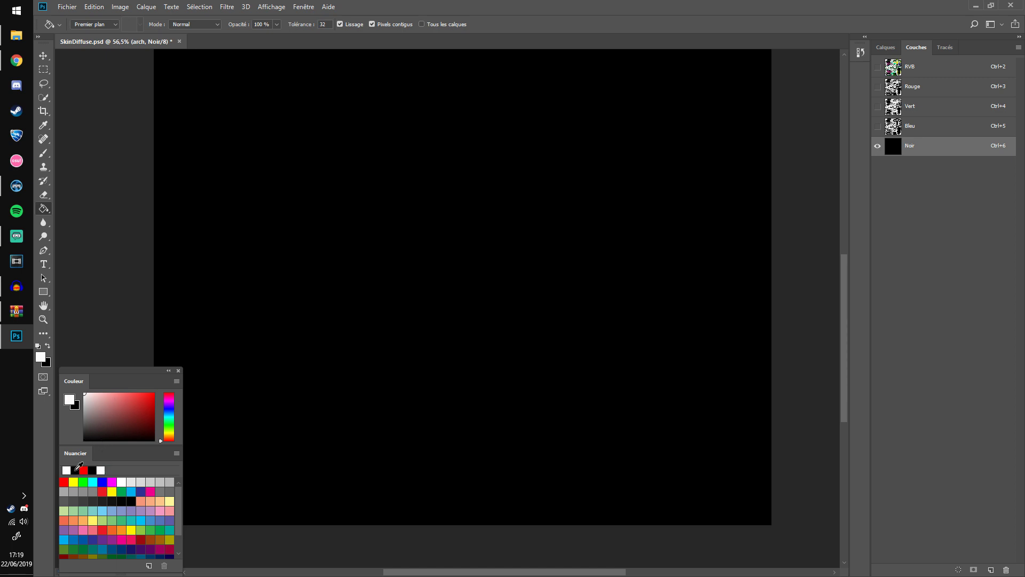
click(284, 278)
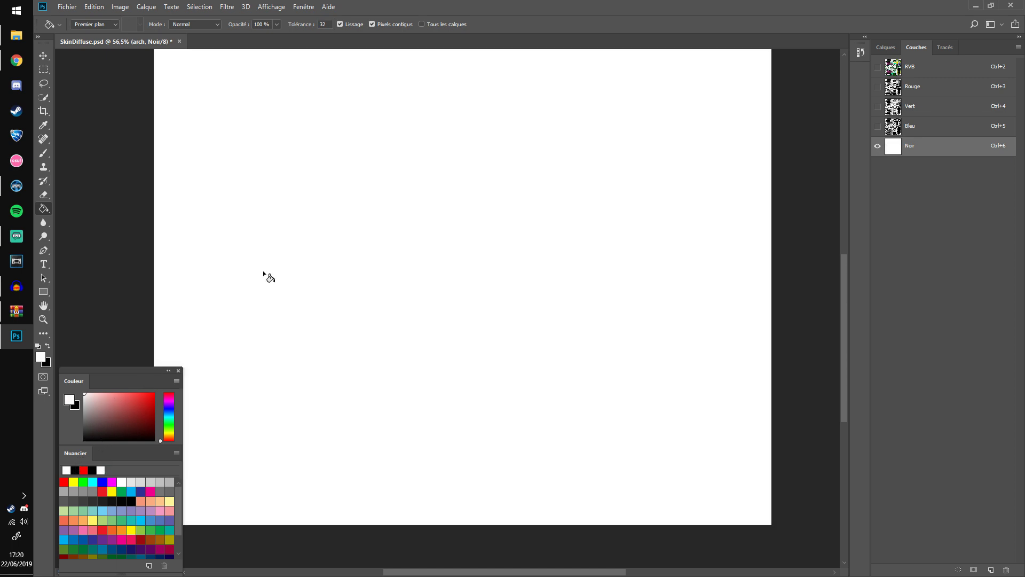
Show the RGB channels together with the Noir channel and fill Noir with black.
click(878, 67)
key(x)
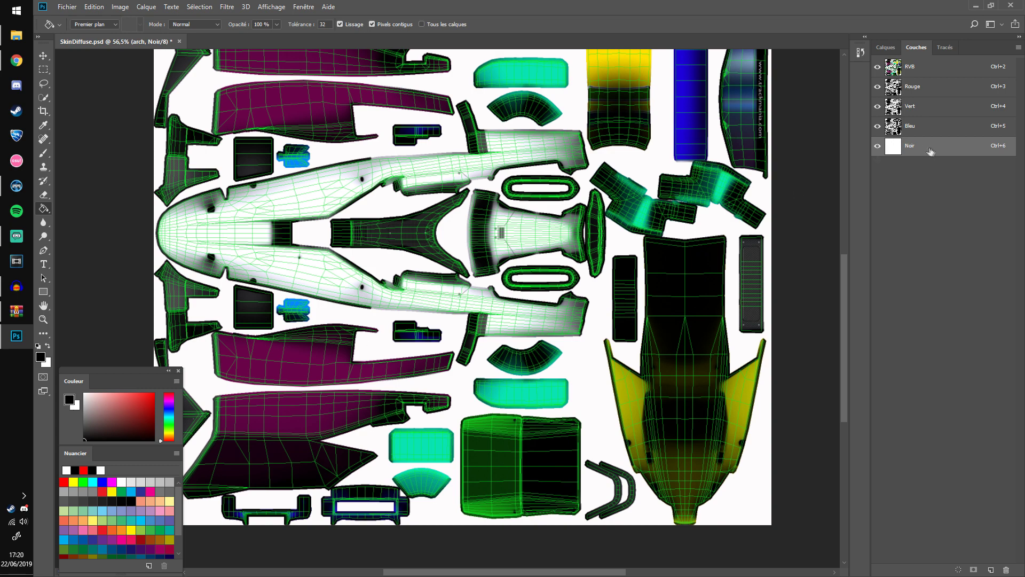
click(293, 269)
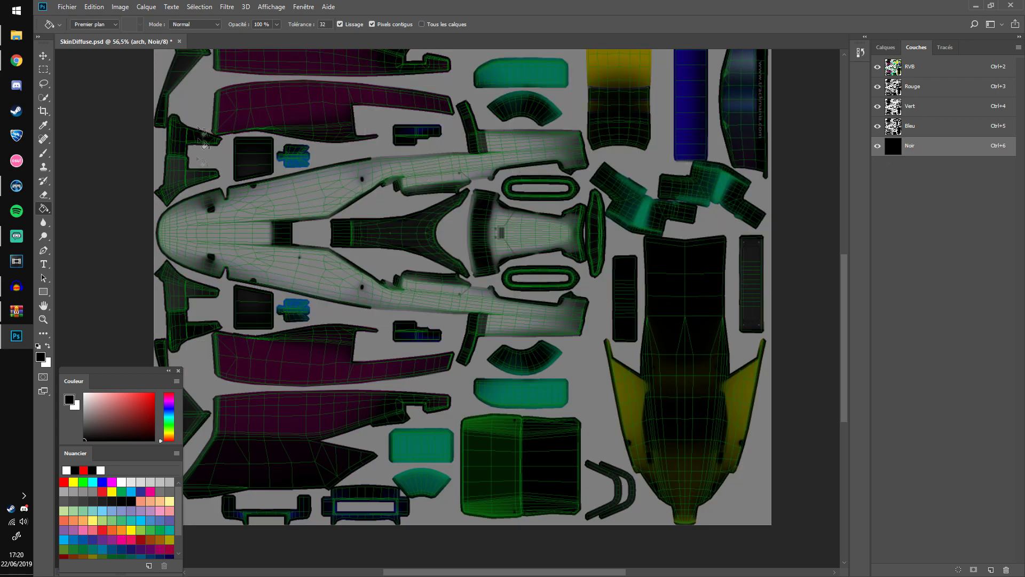
key(s)
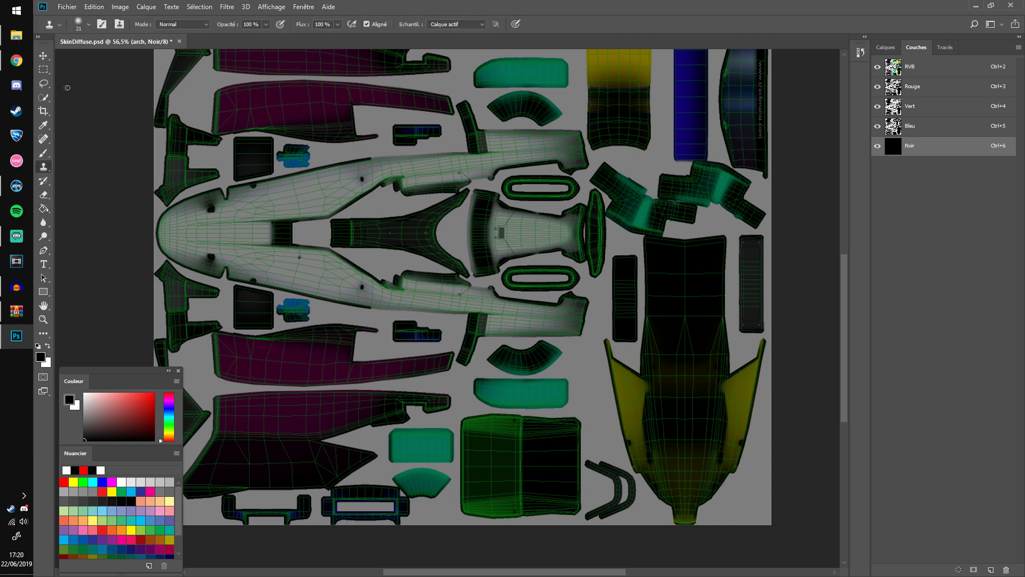
Fill a rectangle around the turquoise panel above the green box part with white in the Noir channel, shown together with the RGB channels.
key(m)
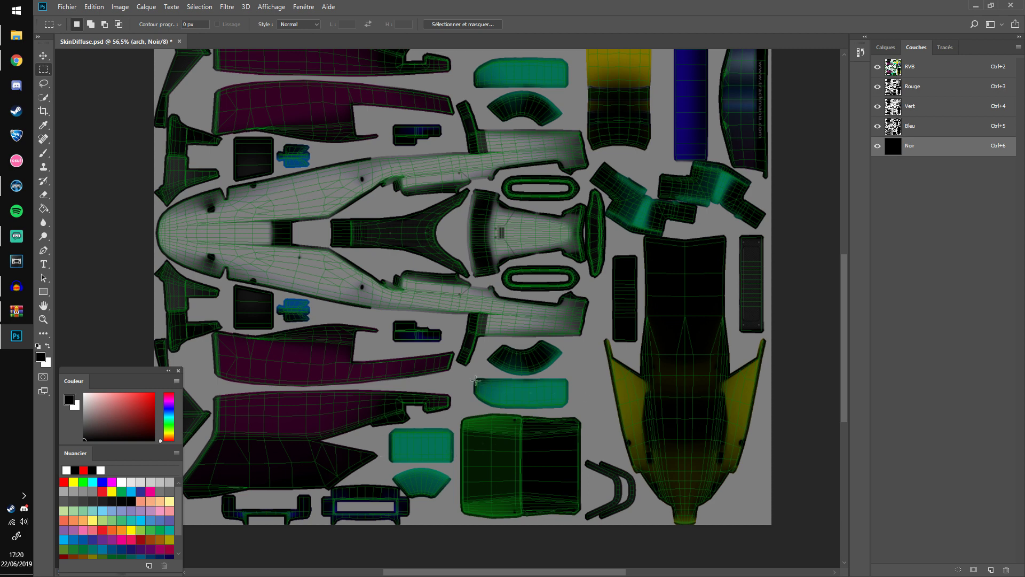
drag(468, 373, 578, 412)
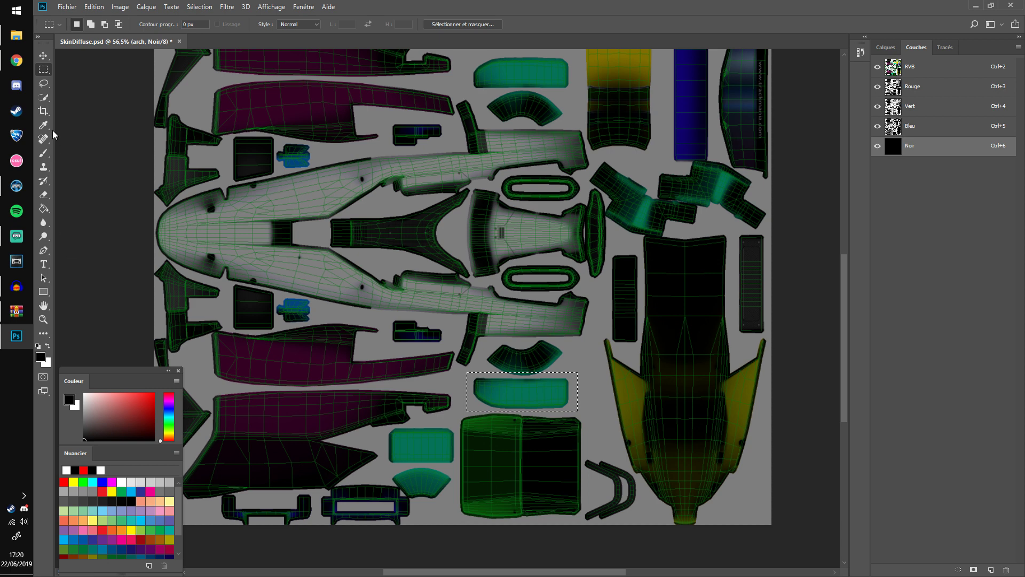
click(43, 208)
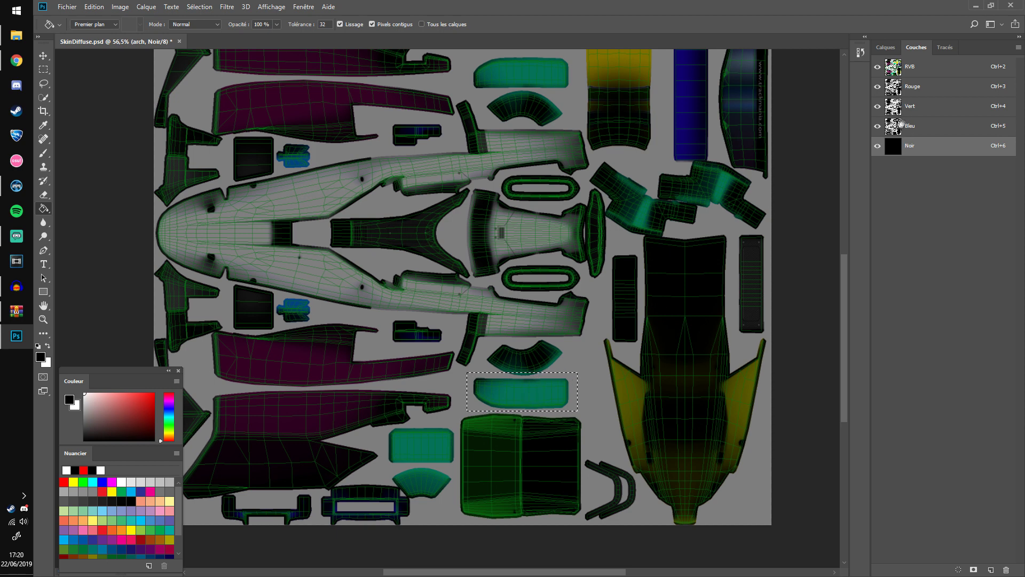
click(74, 404)
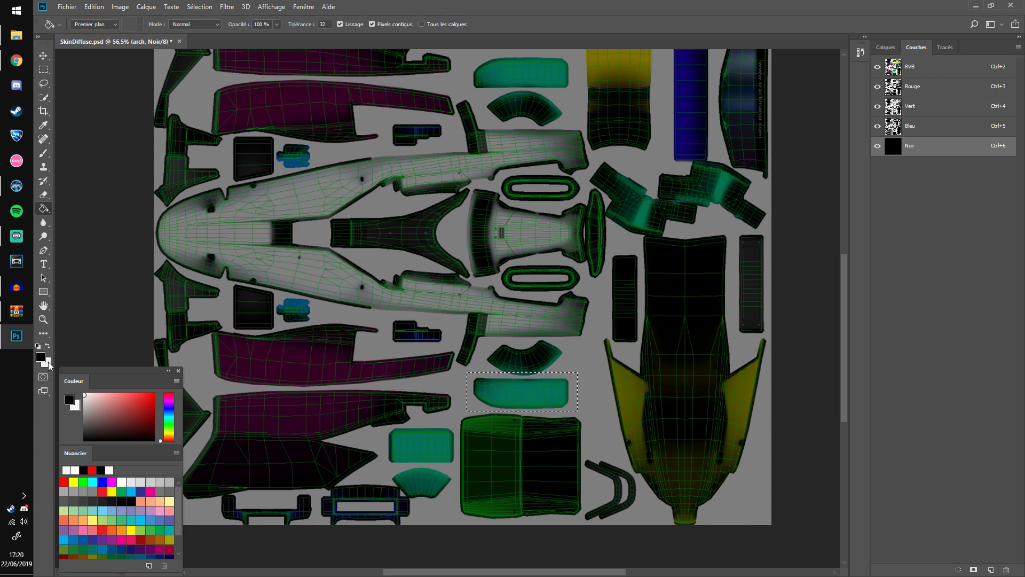
click(47, 346)
click(521, 394)
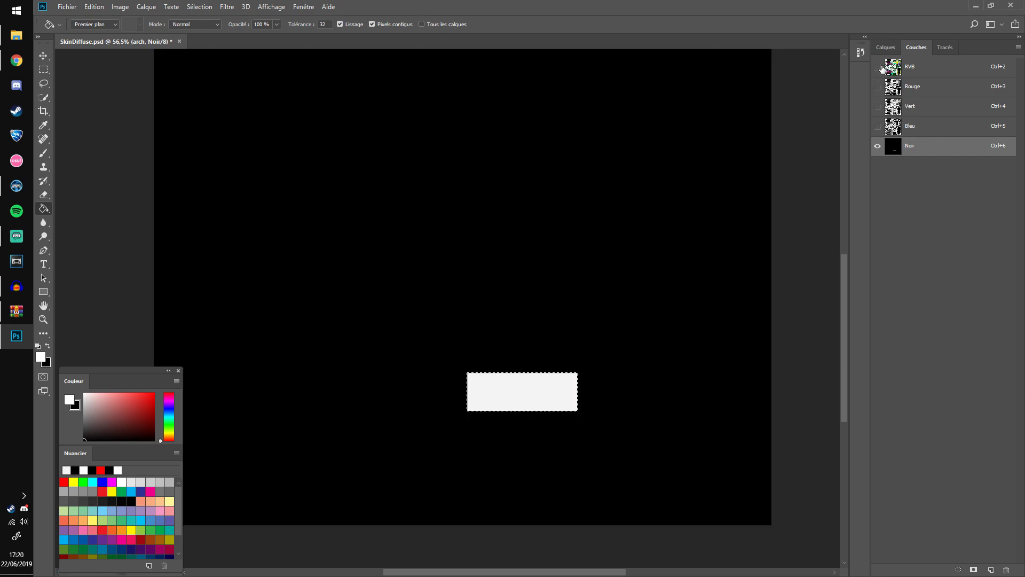
click(878, 67)
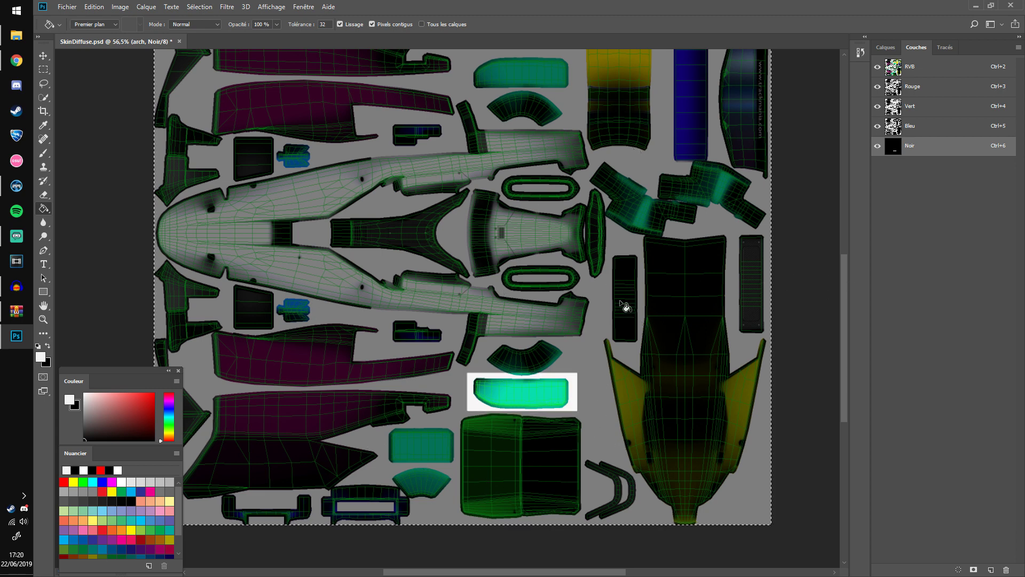
Fill the whole Noir channel with white, and refill it with a near-black grey.
click(112, 501)
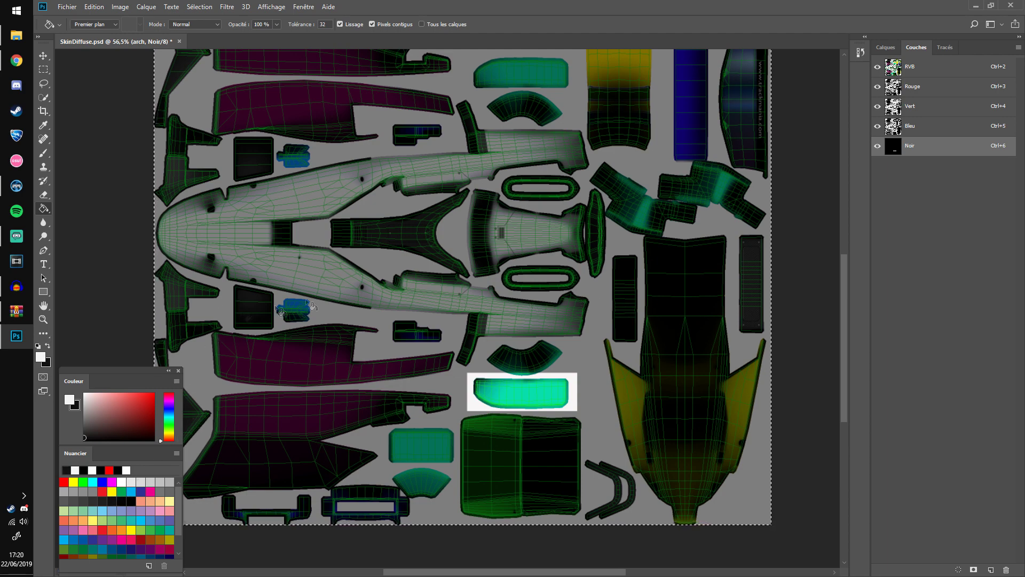
click(366, 295)
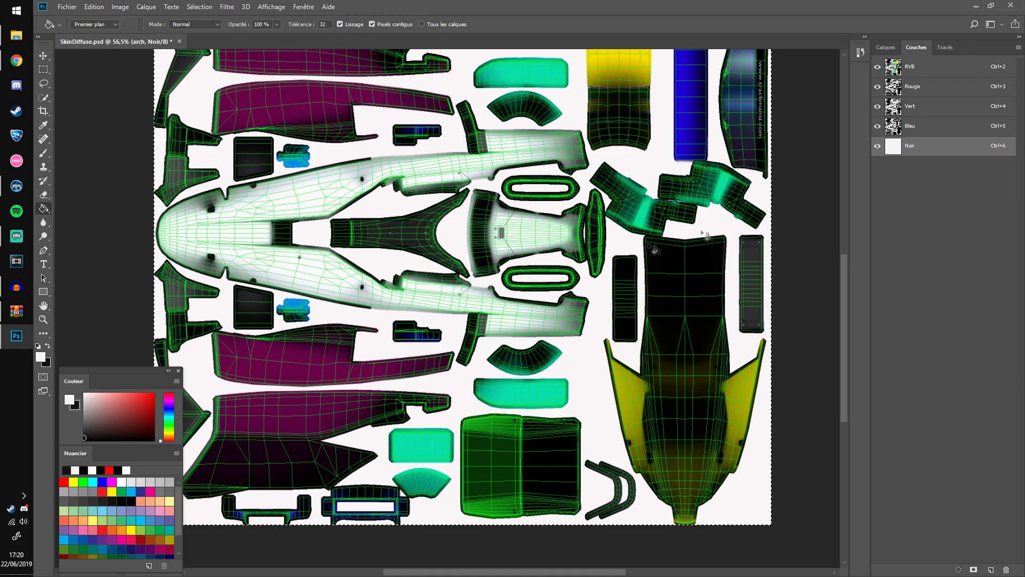
key(x)
click(392, 330)
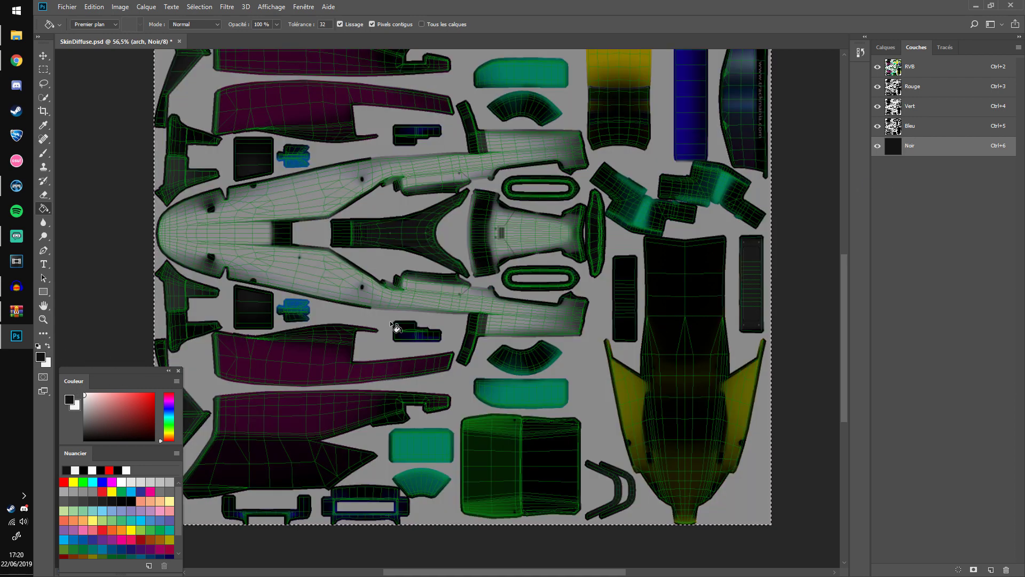
Make the RGB composite channel active and save the SkinDiffuse.psd document.
click(911, 66)
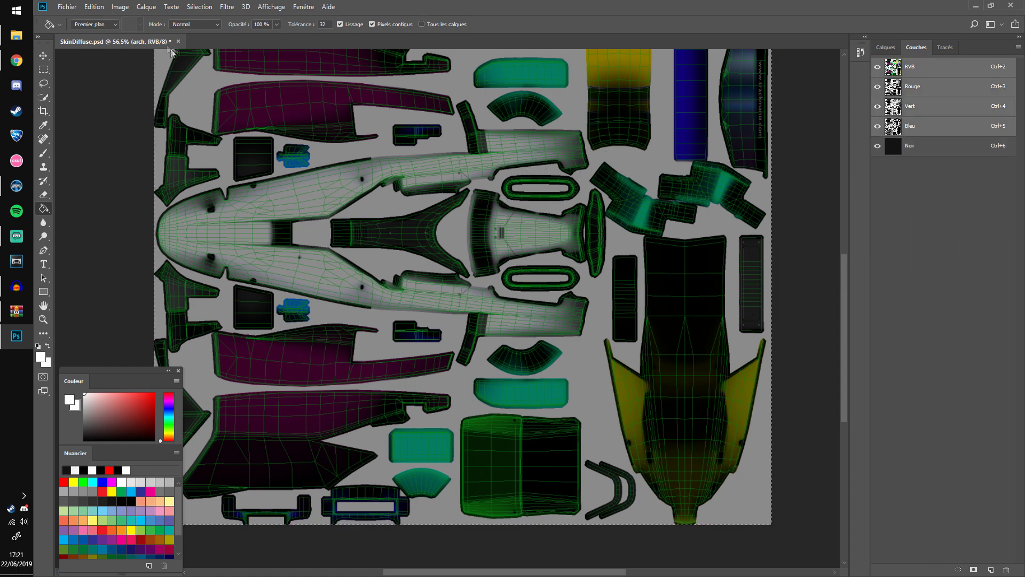
click(63, 7)
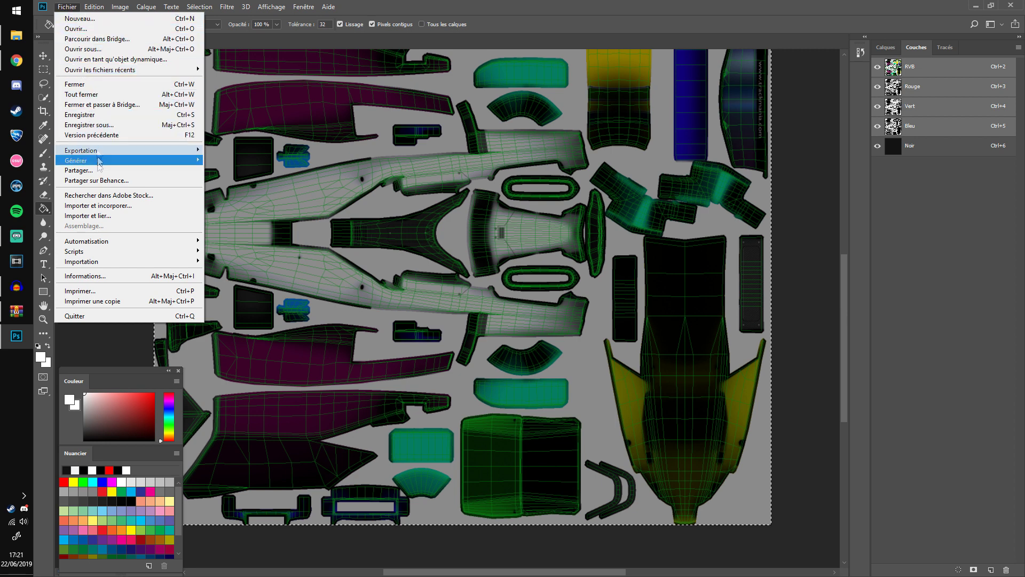
click(96, 119)
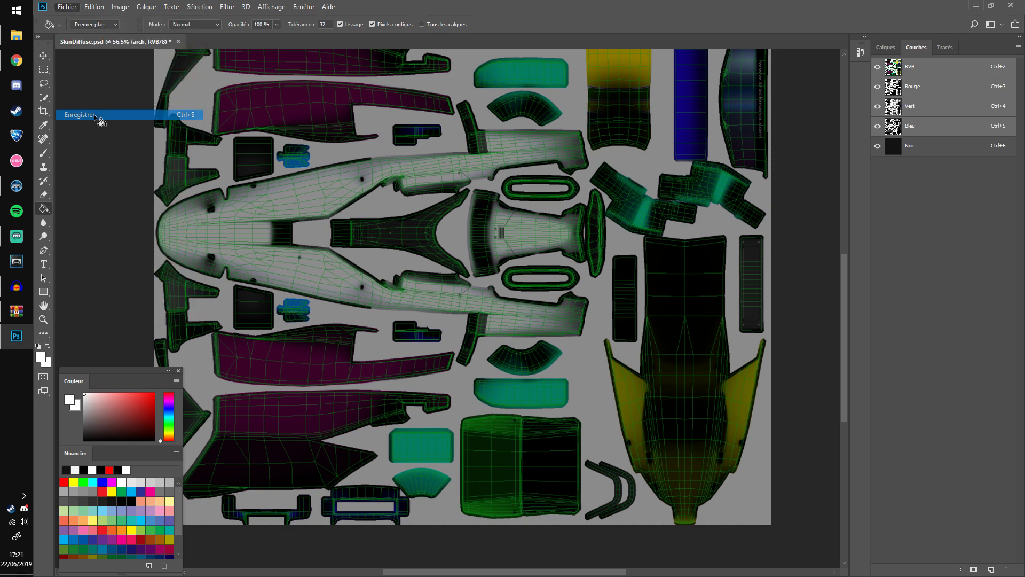
Save a copy as SkinDiffuse1 in D3D/DDS format in the TUTO SKIN TRACK folder with alpha channels included.
click(67, 7)
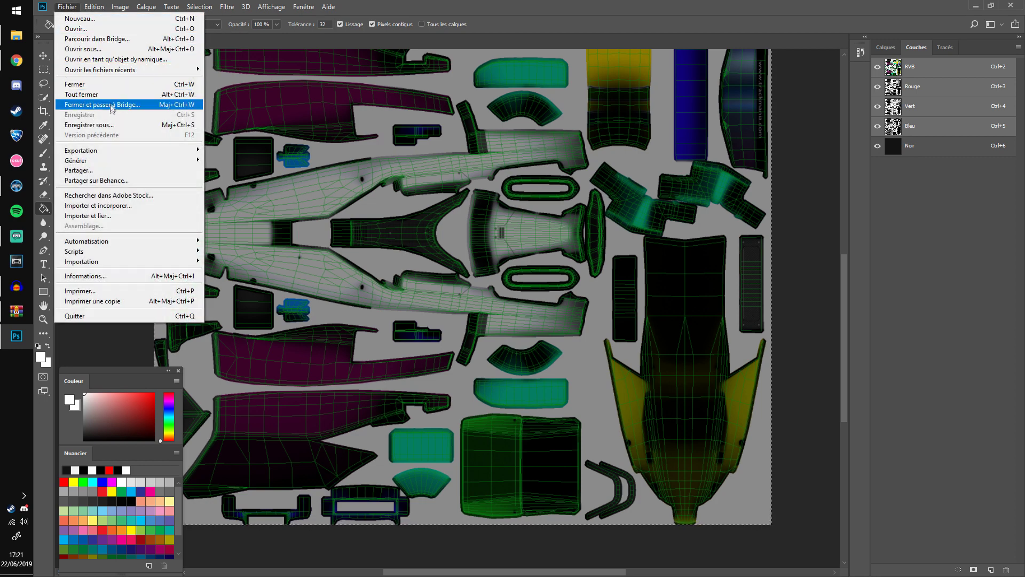
click(89, 125)
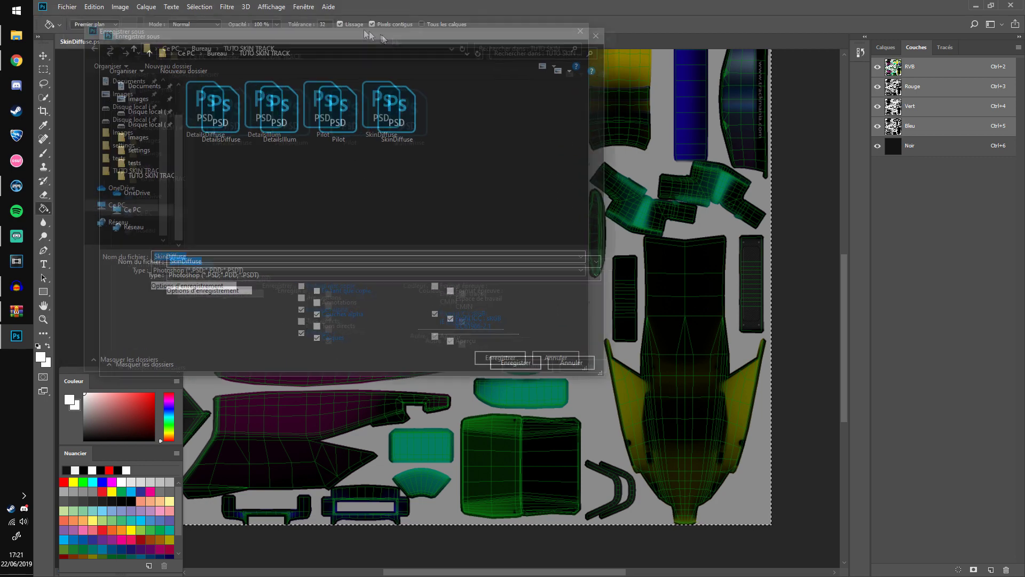
click(347, 287)
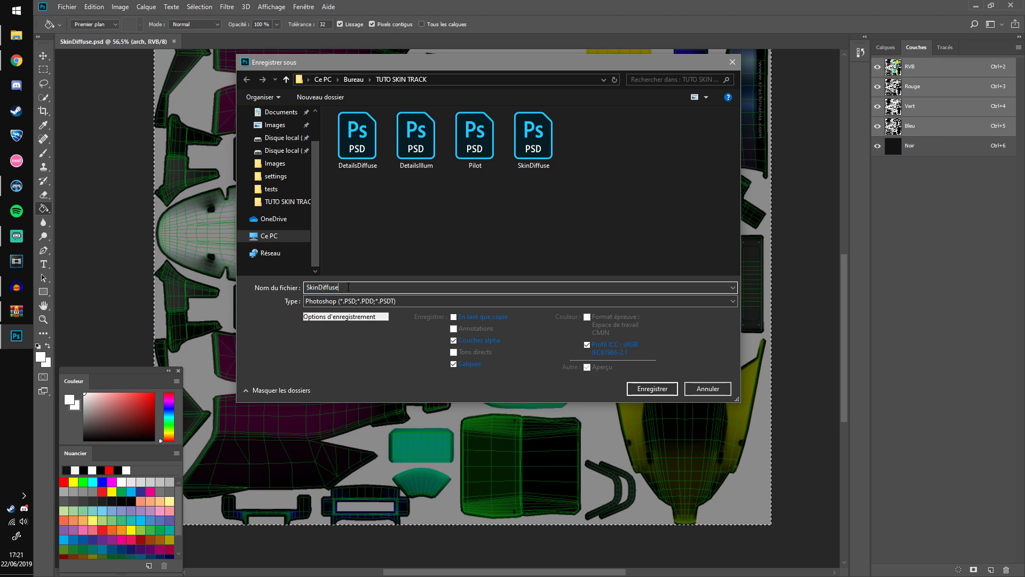
click(341, 302)
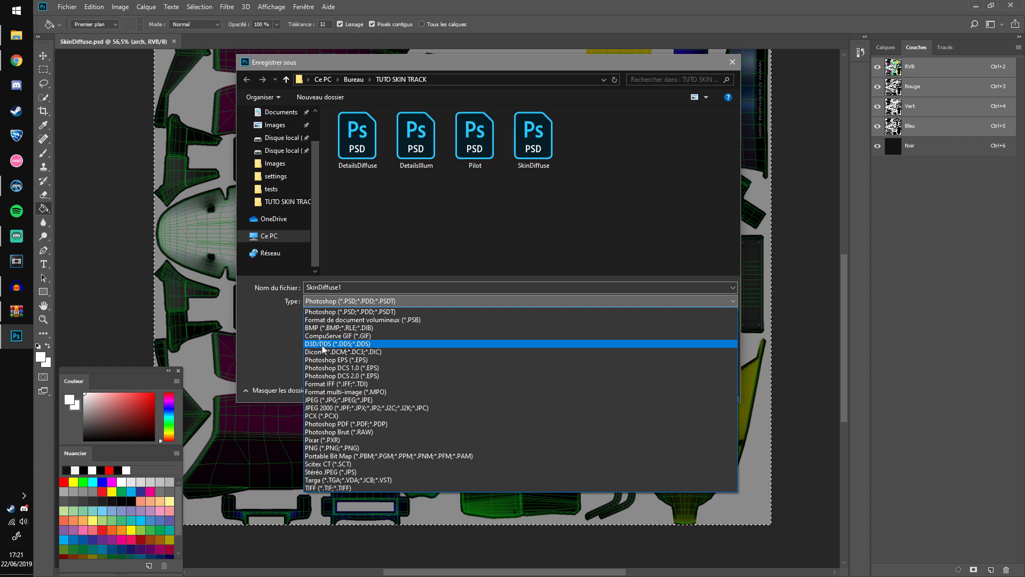
click(364, 344)
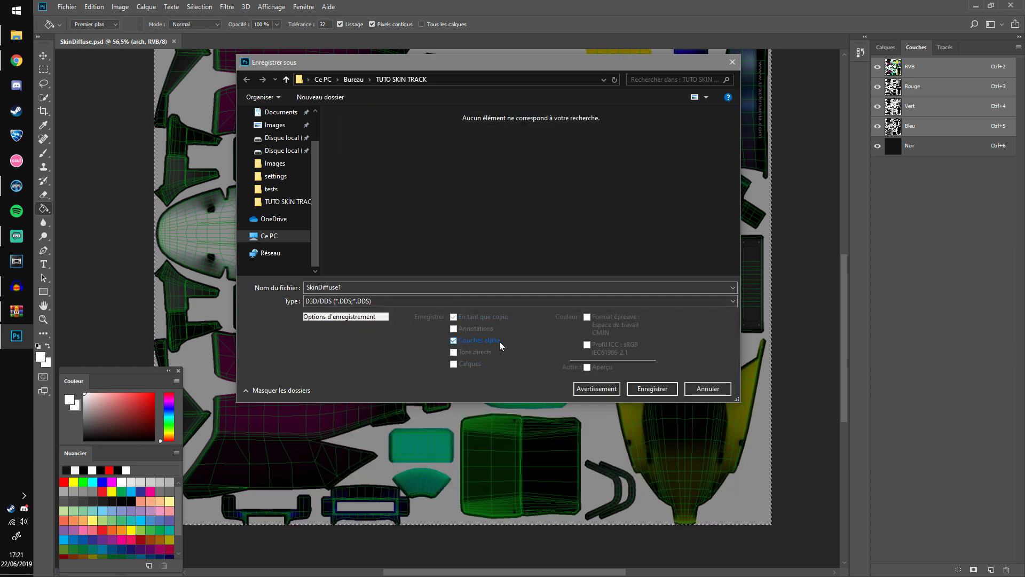
click(650, 390)
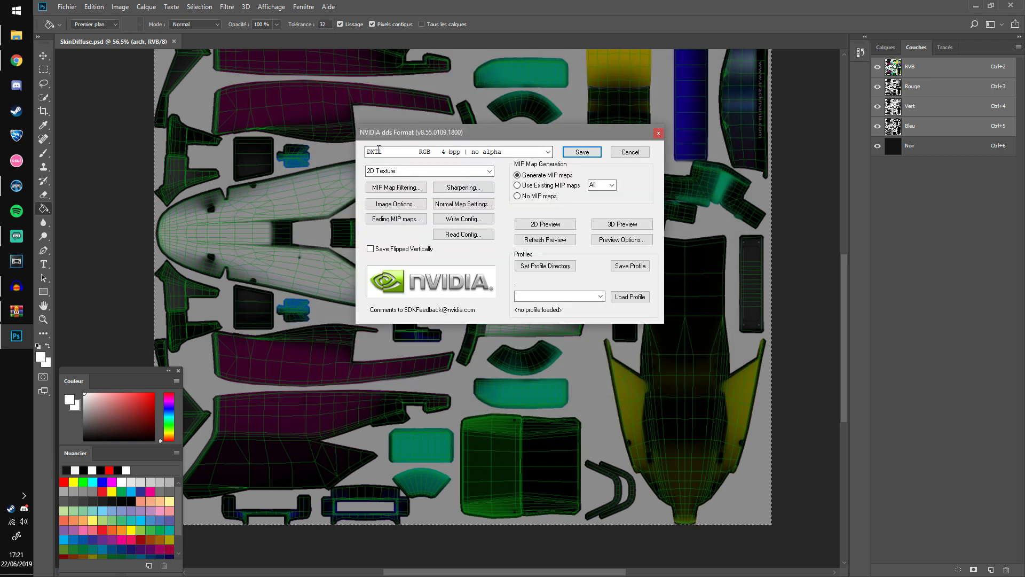
Save the DDS texture with DXT5 ARGB 8 bpp interpolated alpha compression and generated MIP maps.
click(548, 152)
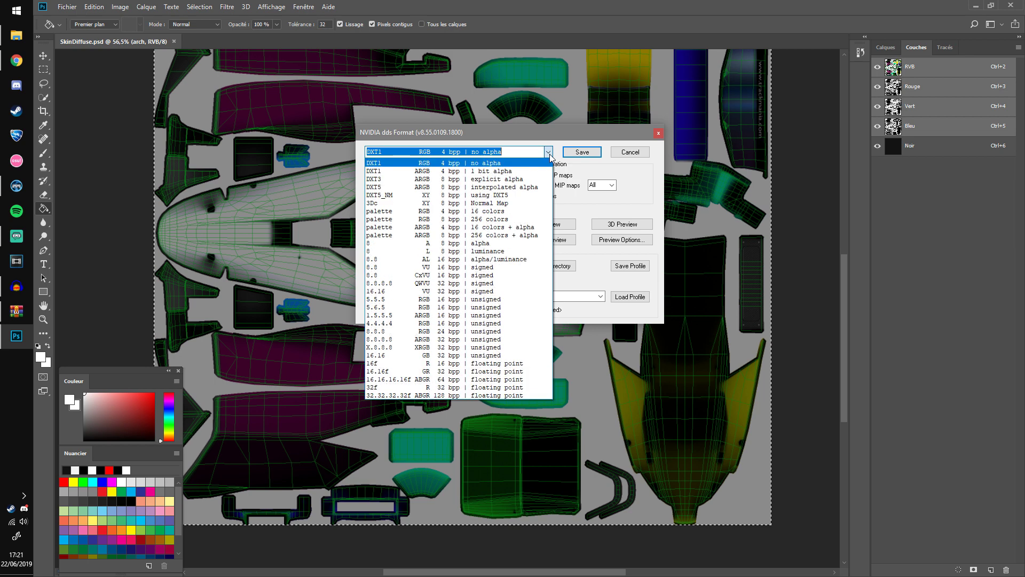
click(502, 188)
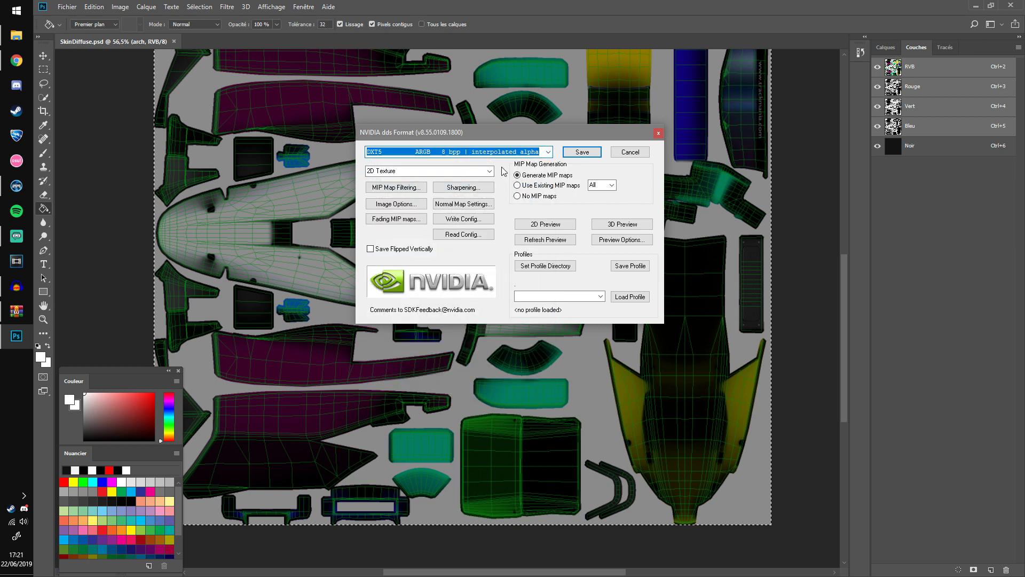
click(582, 153)
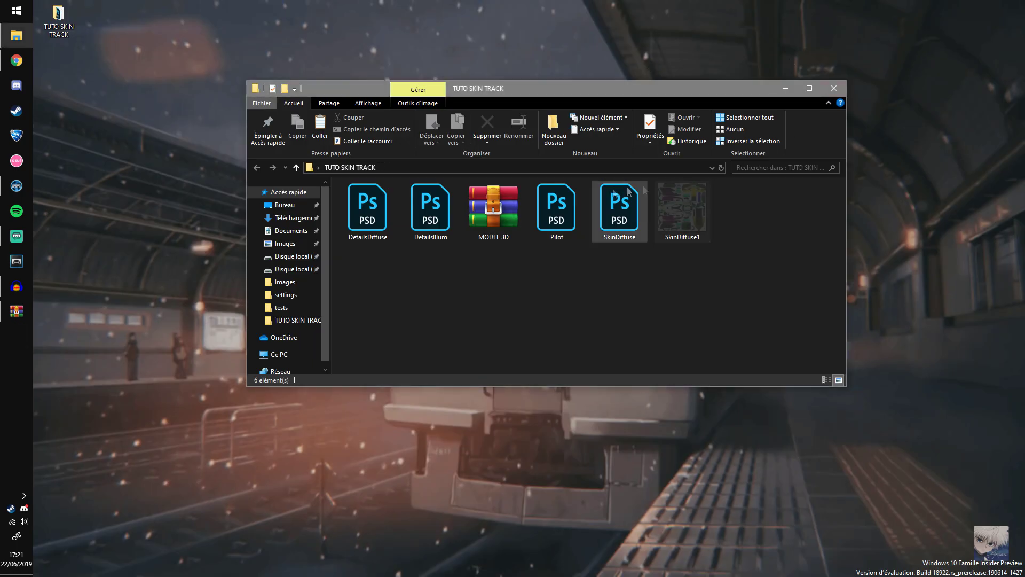
In the TUTO SKIN TRACK folder, open the MODEL 3D archive and delete SkinDiffuse.dds from it.
click(688, 216)
click(751, 277)
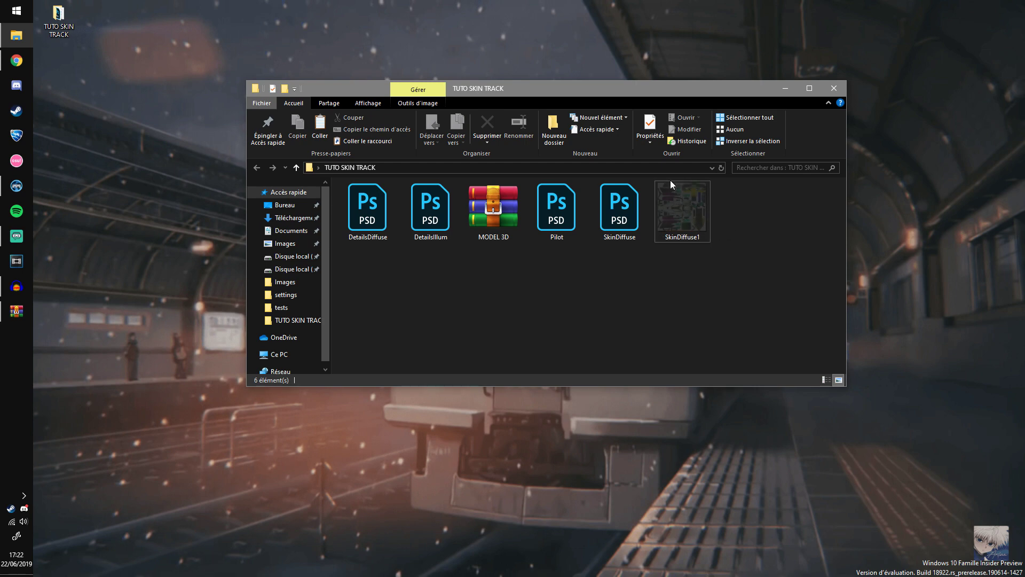
click(692, 211)
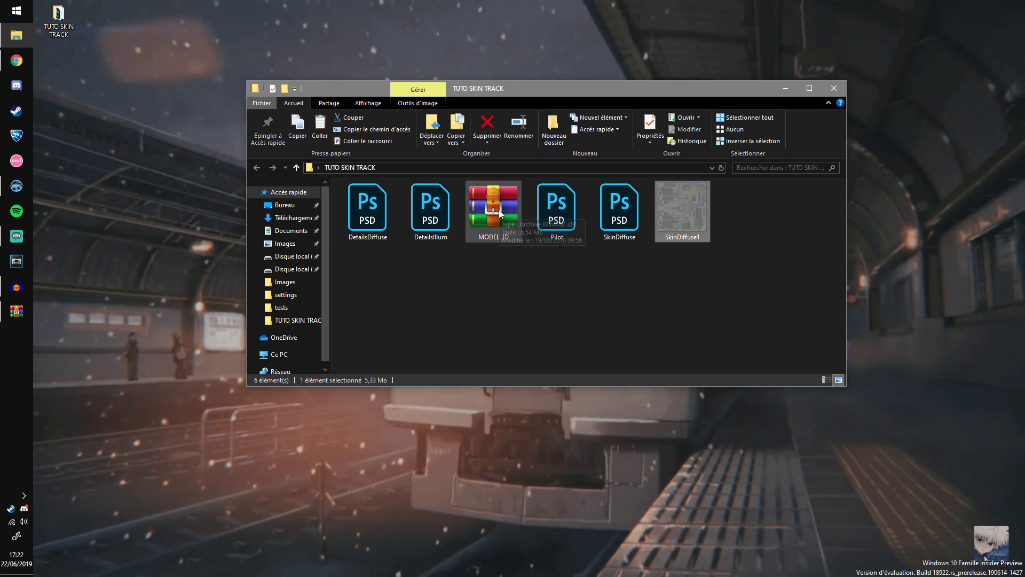
double_click(500, 213)
click(241, 373)
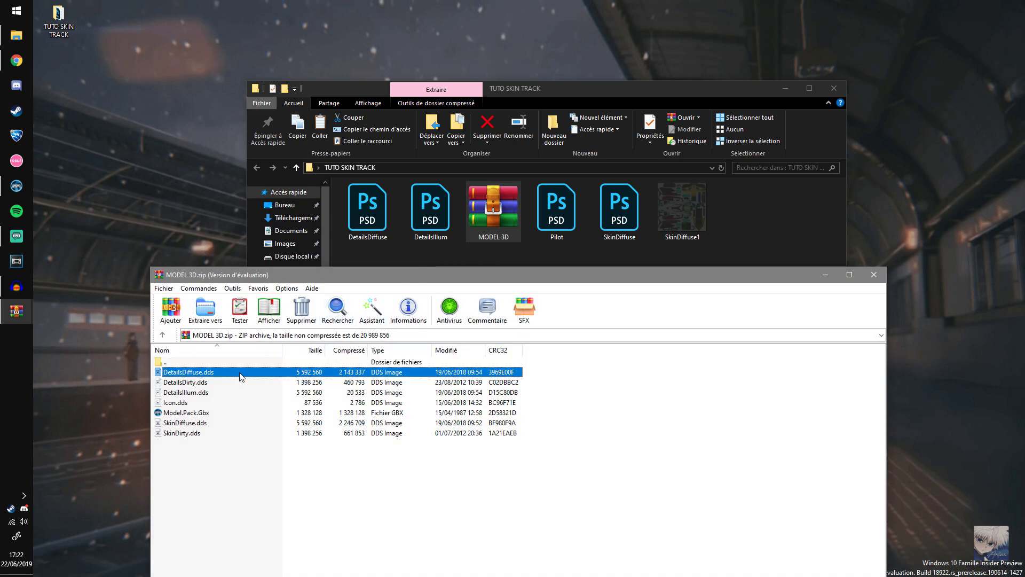
click(216, 423)
key(Delete)
click(550, 329)
Add the SkinDiffuse1 texture to MODEL 3D.zip with the add and replace files mode and normal compression.
drag(682, 214, 664, 469)
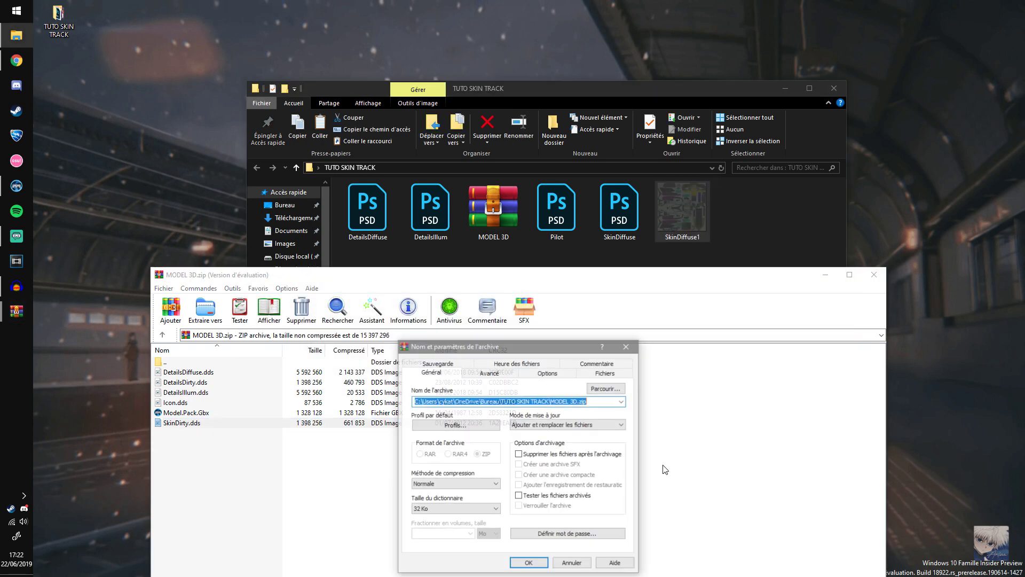
drag(537, 351, 533, 280)
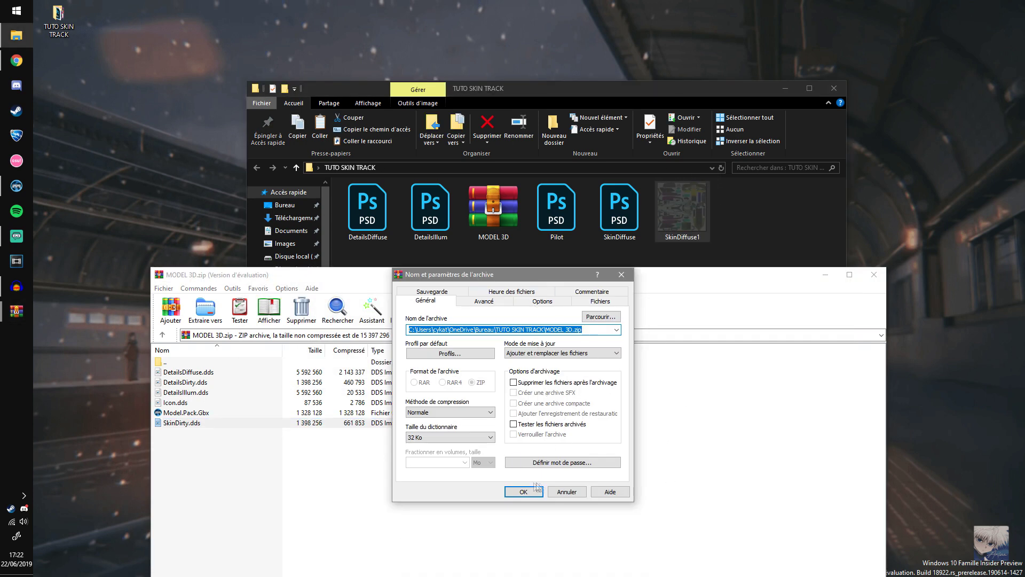
click(525, 491)
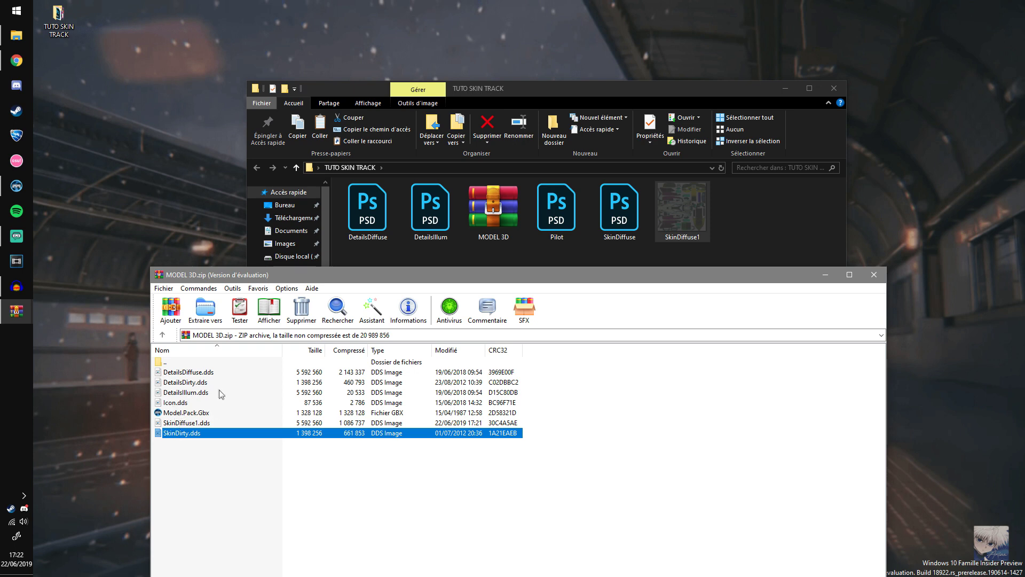
Rename SkinDiffuse1.dds inside the archive to SkinDiffuse.dds and close the archive.
click(201, 423)
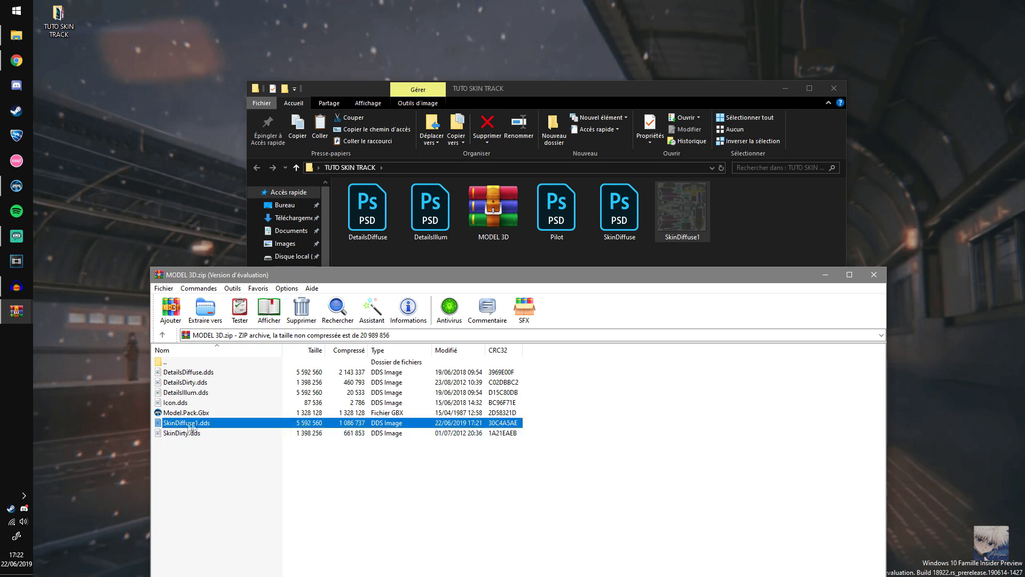
click(198, 422)
key(BackSpace)
key(Return)
click(874, 275)
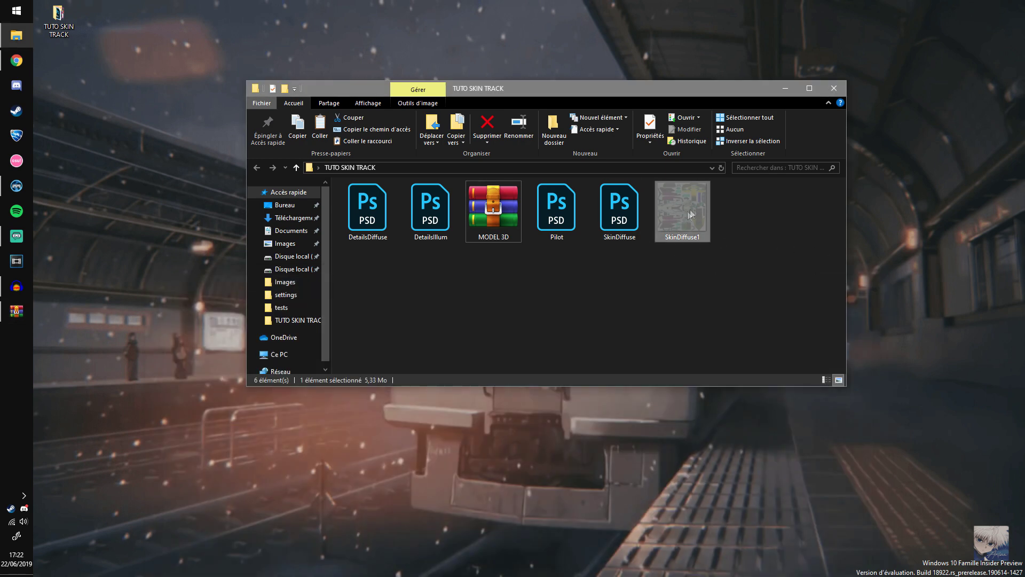
Open Pilot.psd in Photoshop, dismiss the missing fonts notice, and close the Adobe sign-in window by quitting the program.
click(563, 203)
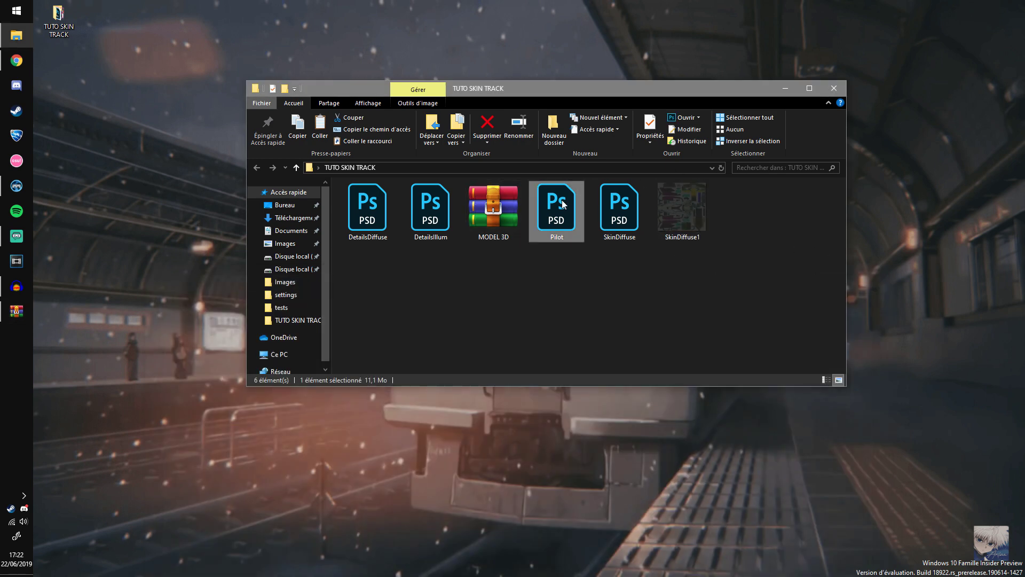
right_click(564, 203)
click(485, 208)
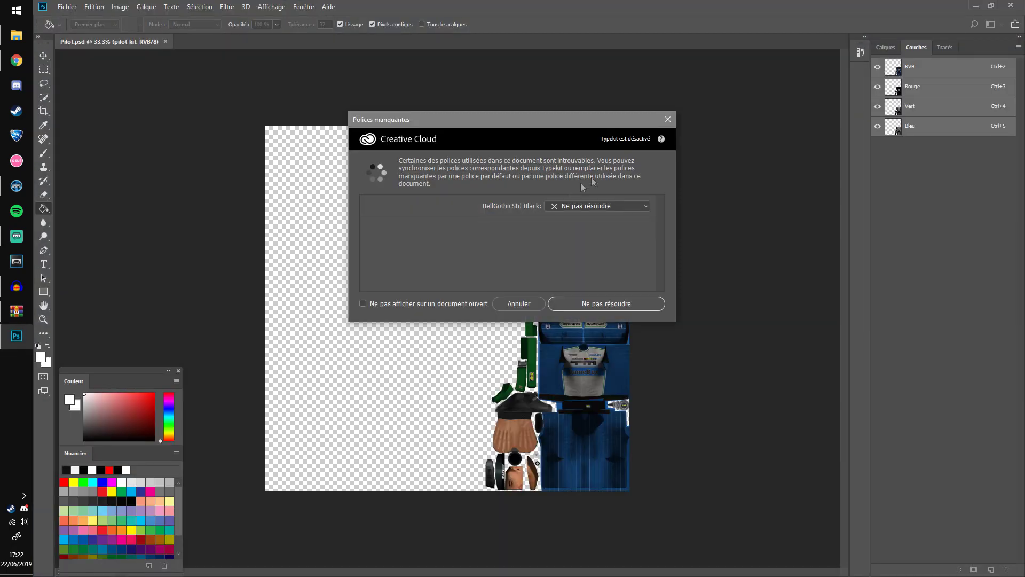
click(668, 117)
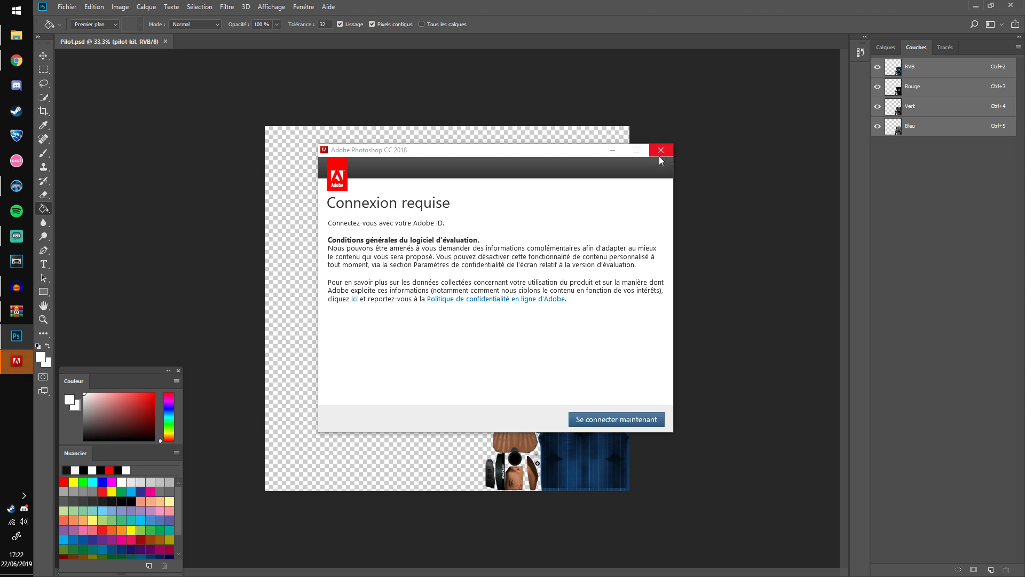
click(671, 154)
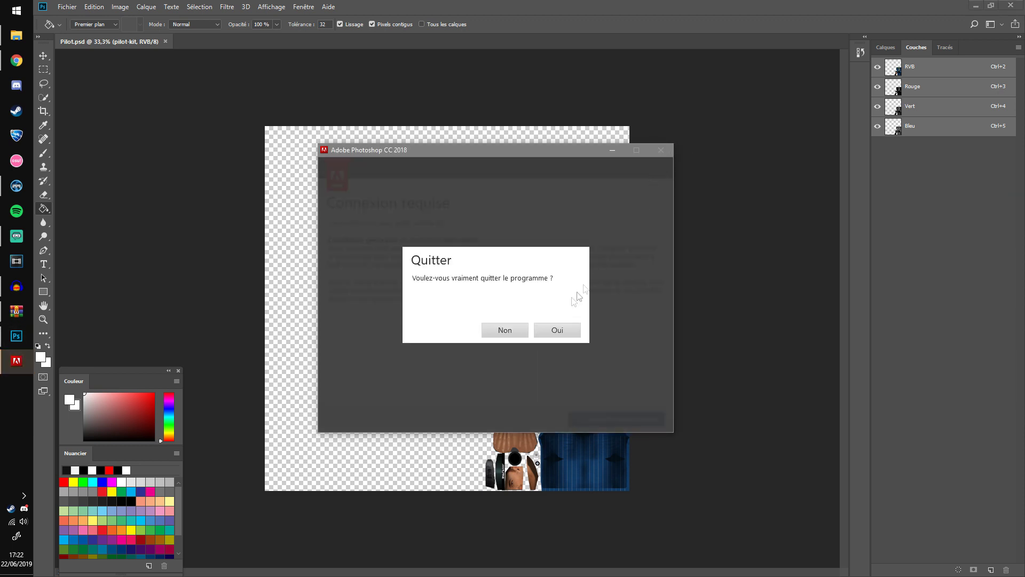
click(555, 329)
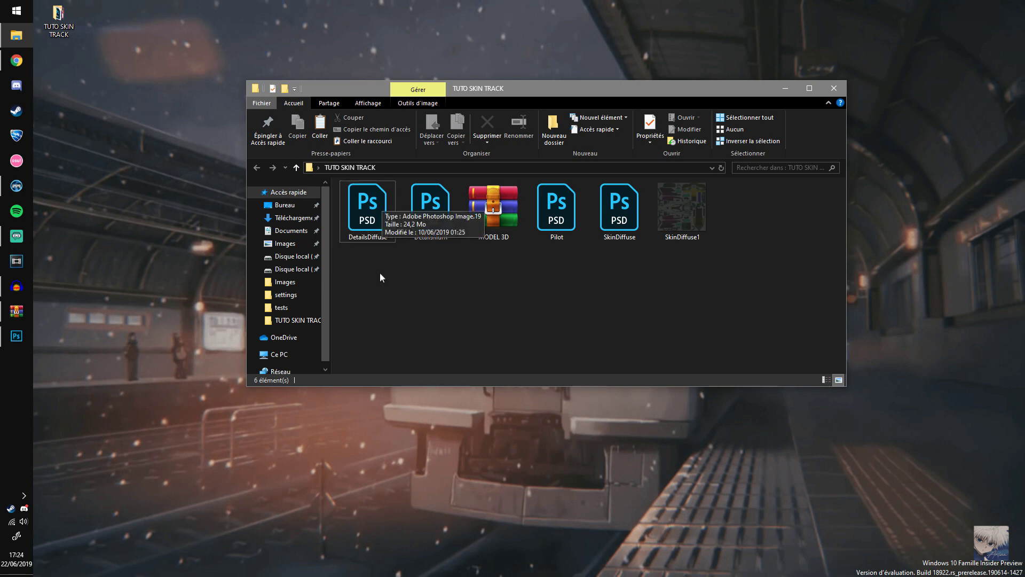
Open DetailsDiffuse.psd, examine its Alpha 1 channel on its own, and close the document.
click(368, 203)
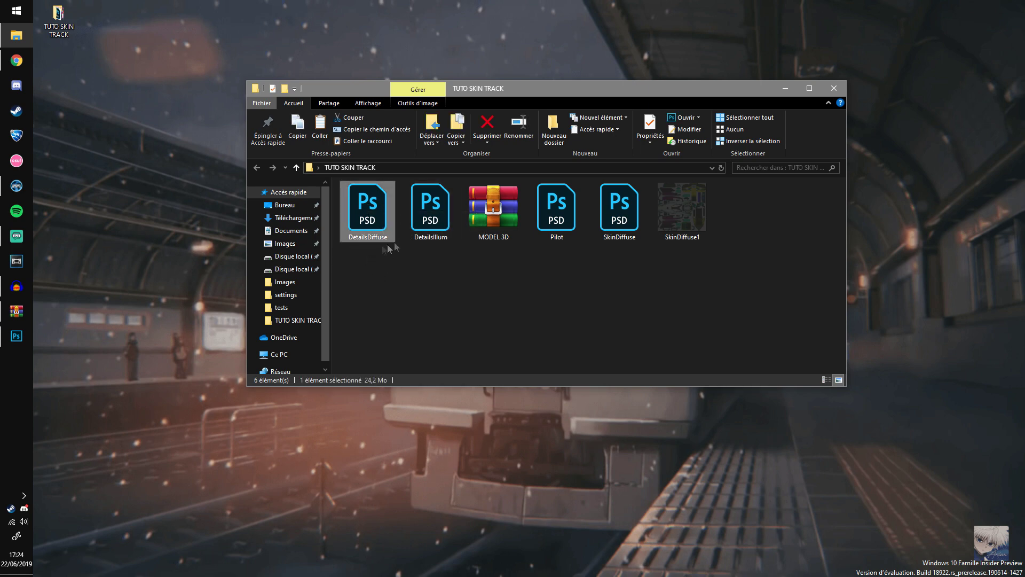
click(441, 202)
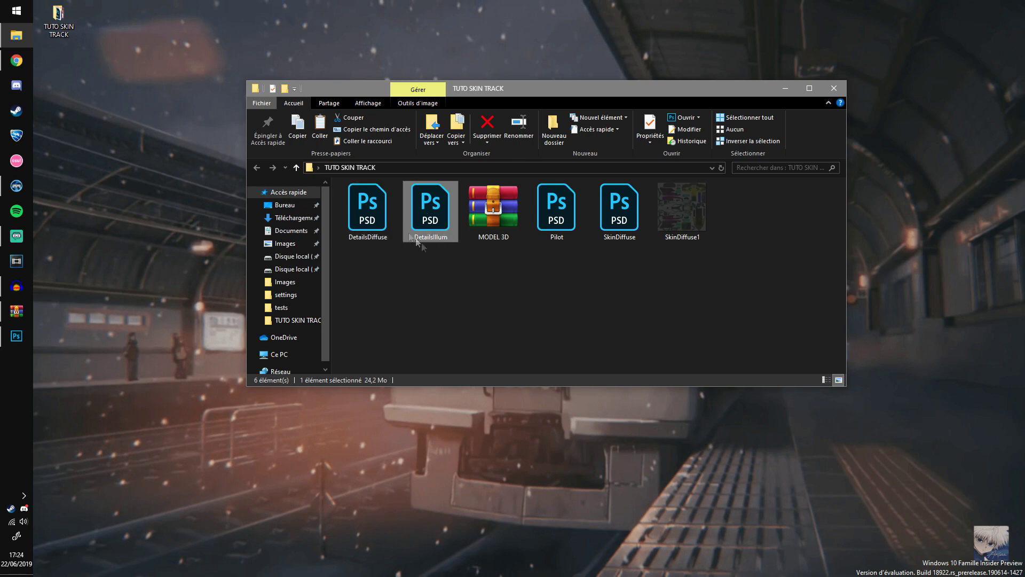
click(372, 213)
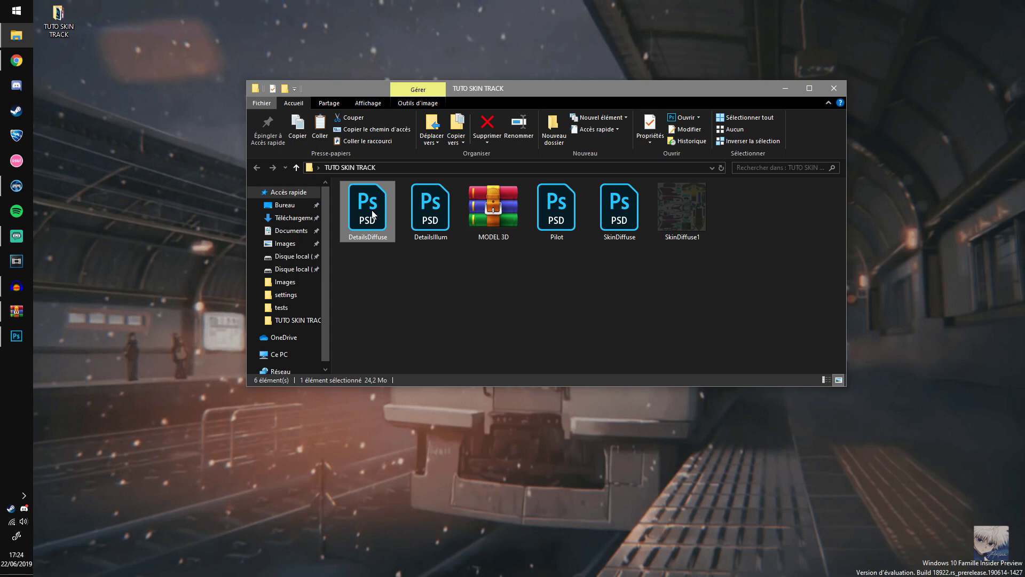
click(415, 203)
click(367, 211)
double_click(368, 210)
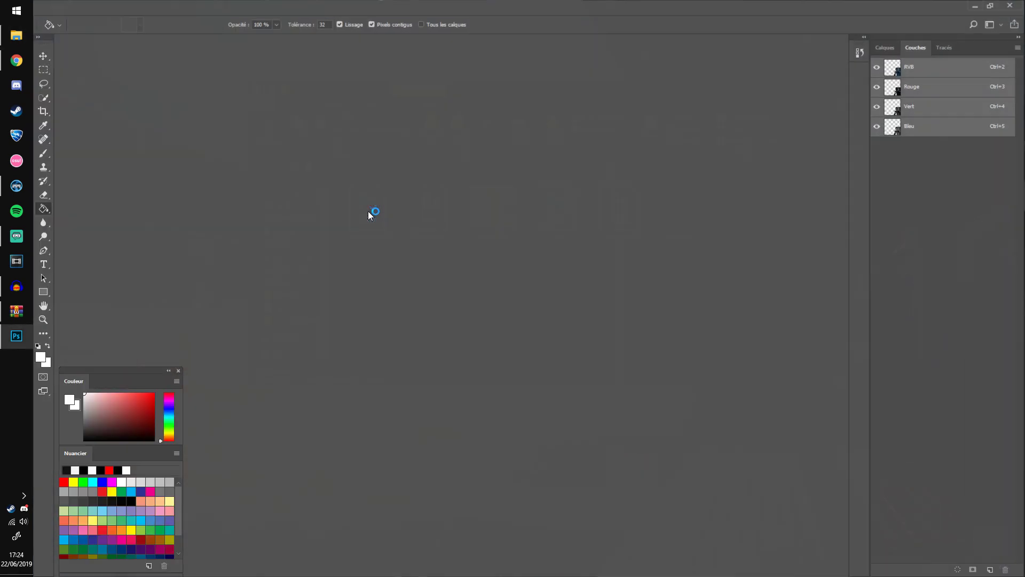
click(885, 149)
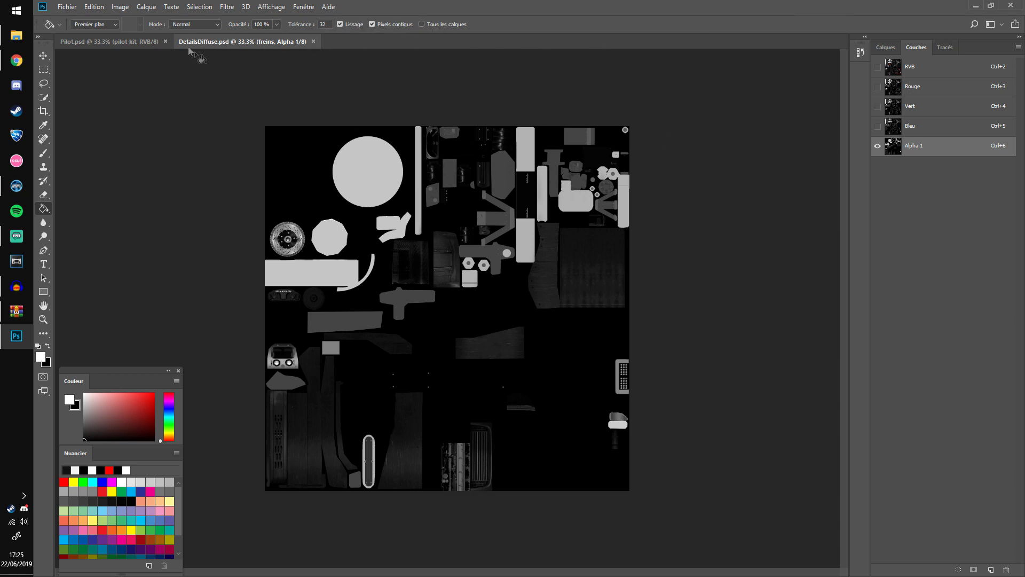
click(313, 41)
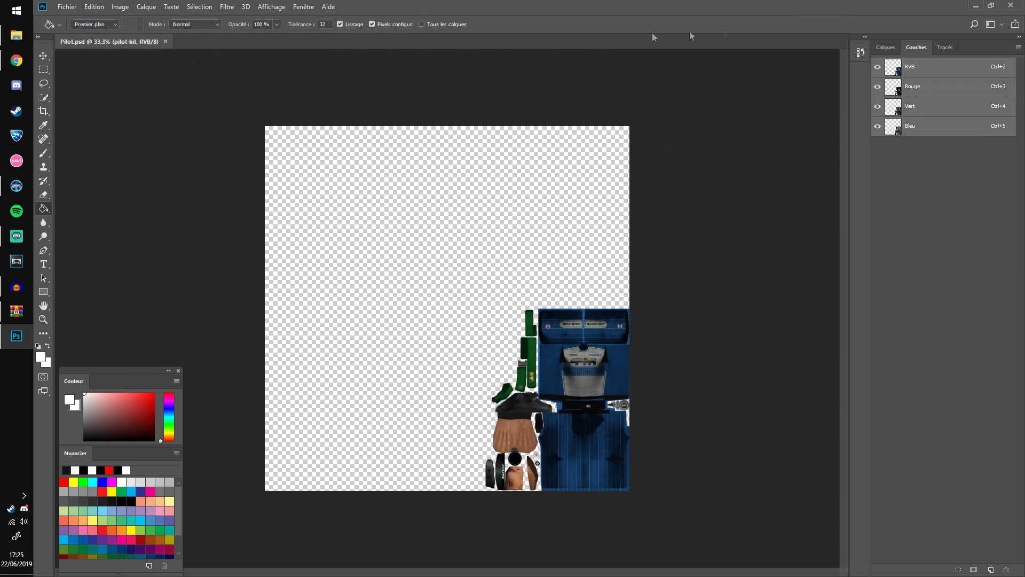
Open DetailsIllum.psd from the TUTO SKIN TRACK folder and fill its entire Alpha 1 channel with white.
click(976, 8)
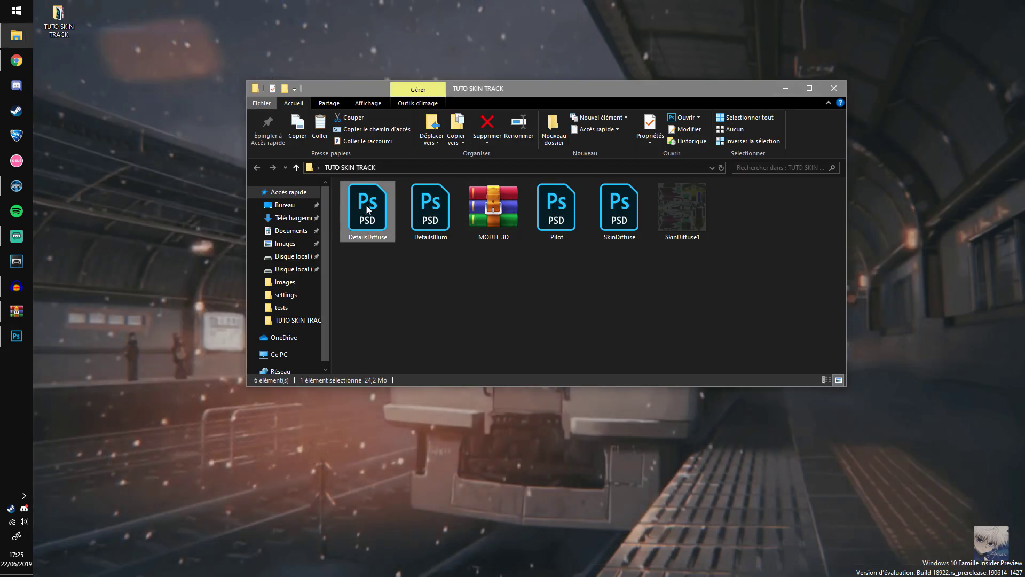
double_click(428, 215)
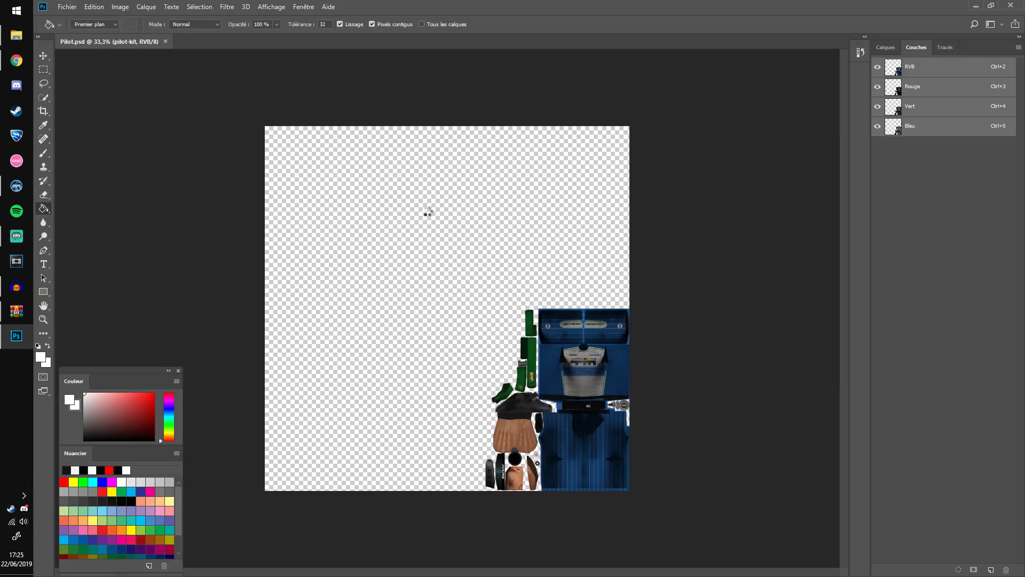
click(920, 147)
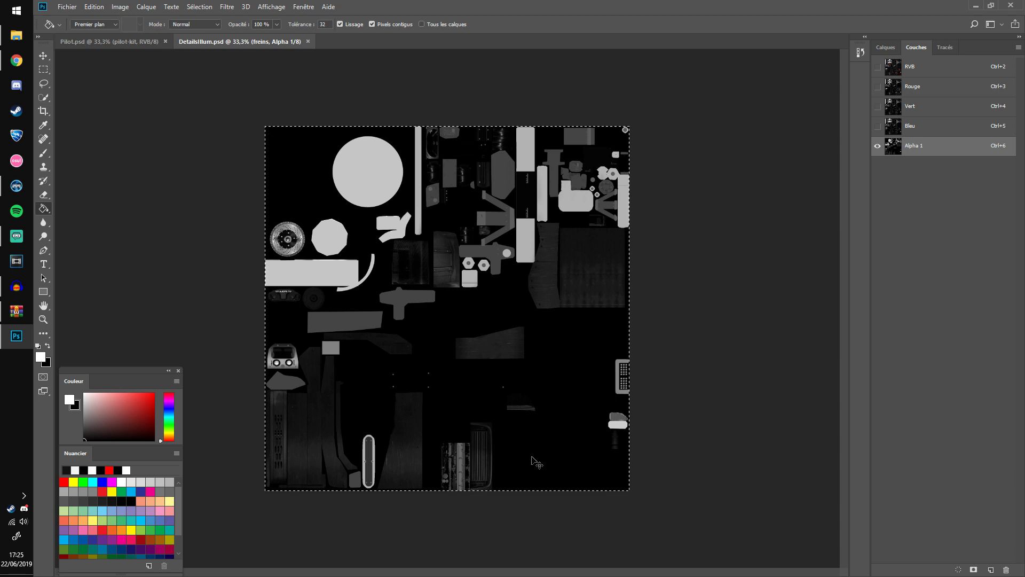
key(Delete)
click(69, 400)
click(389, 328)
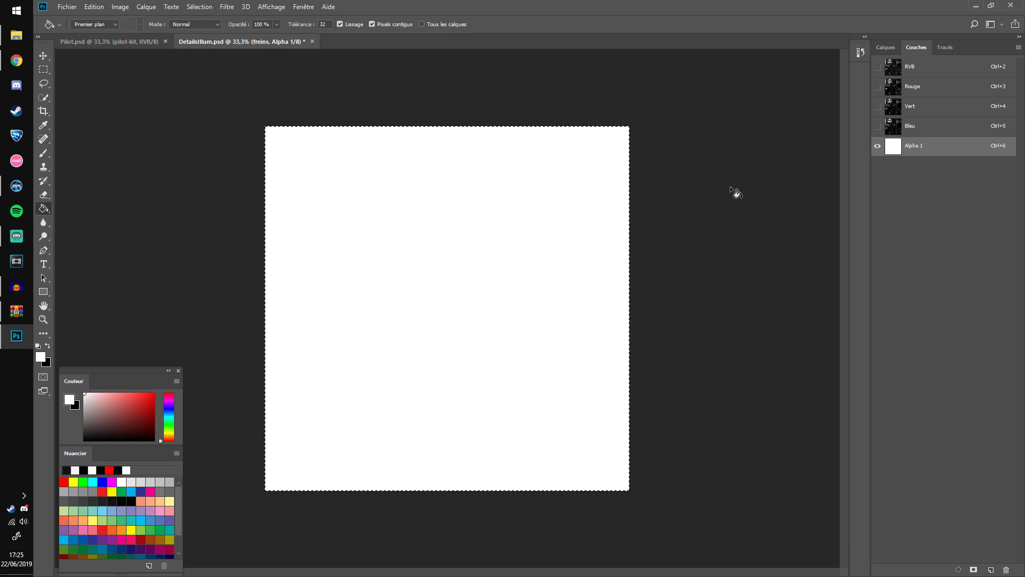
Show the RGB composite of DetailsIllum.psd and make a rectangular selection around the tyre tread and the large wheel.
key(grave)
key(x)
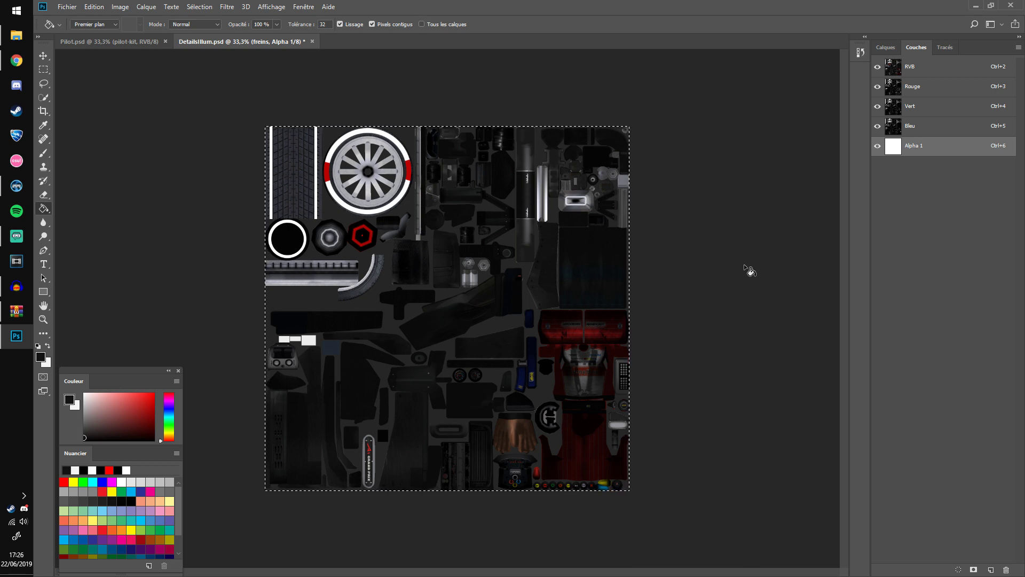
click(908, 67)
key(m)
drag(265, 127, 323, 188)
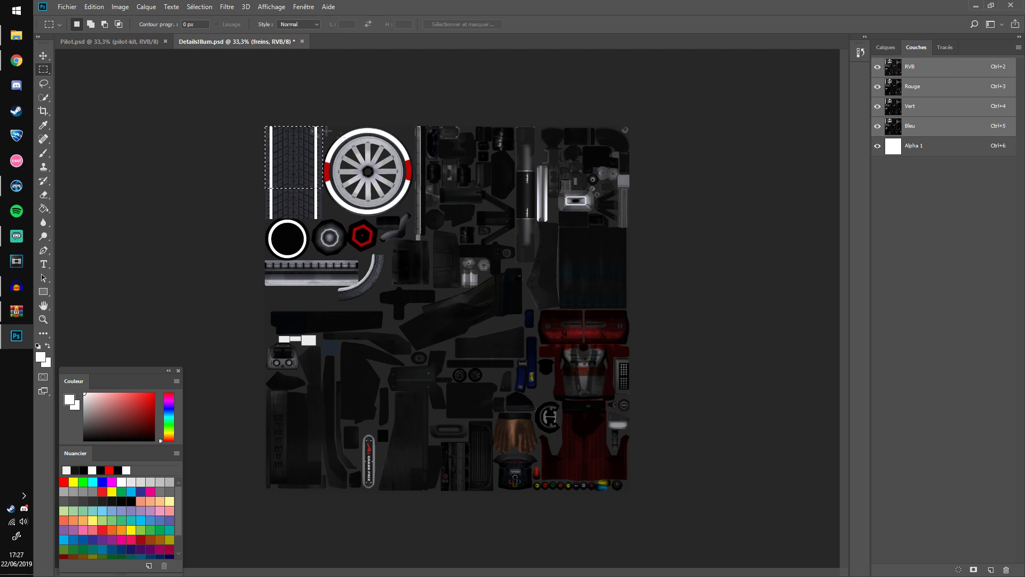
mouse_move(414, 212)
mouse_down()
mouse_move(339, 174)
mouse_move(417, 216)
mouse_up()
scroll(273, 222, up, 5)
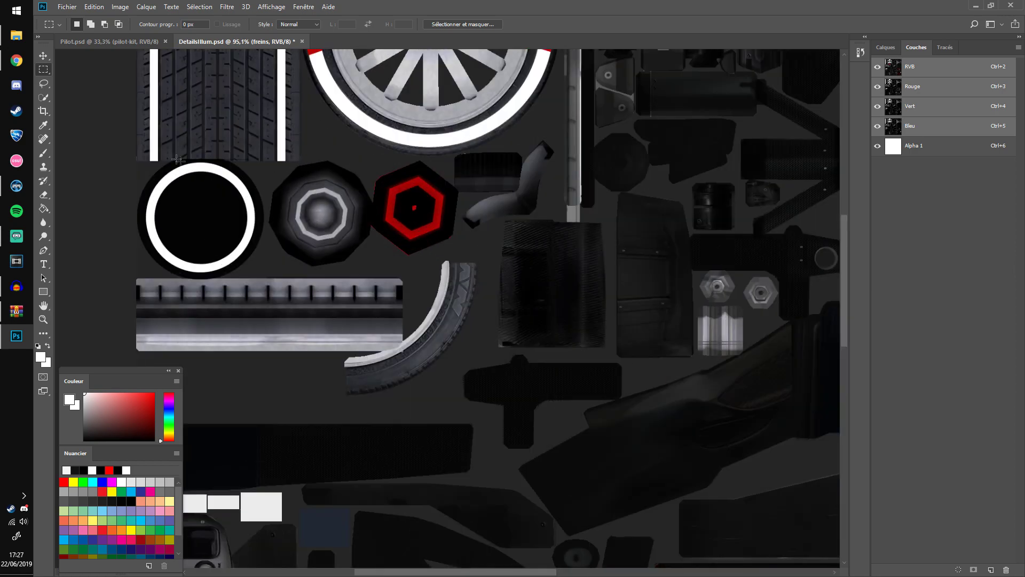
drag(137, 163, 563, 279)
scroll(572, 453, down, 3)
scroll(563, 464, down, 3)
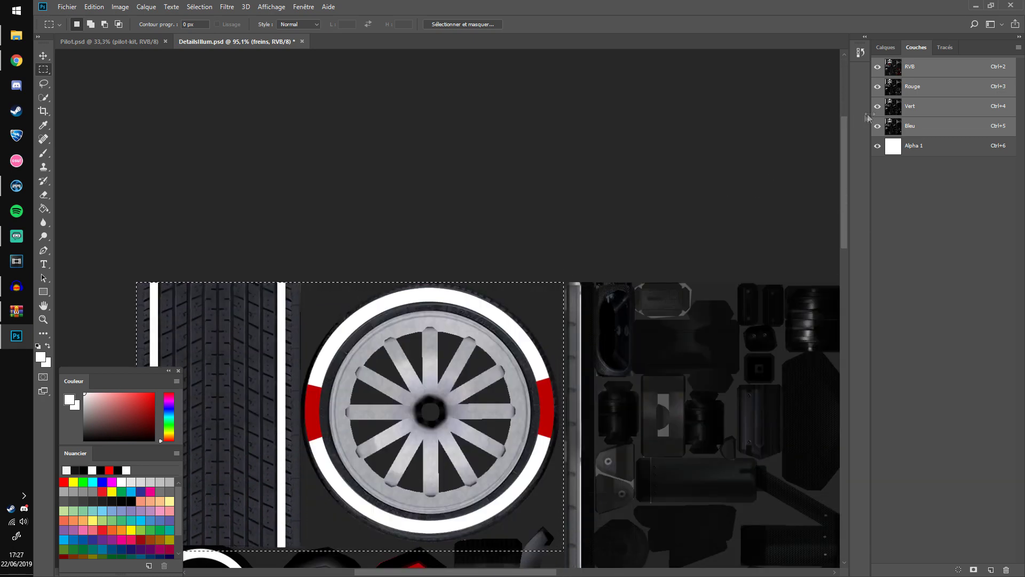
Display only the Alpha 1 channel and fill the tyre and wheel selection with dark grey.
click(909, 149)
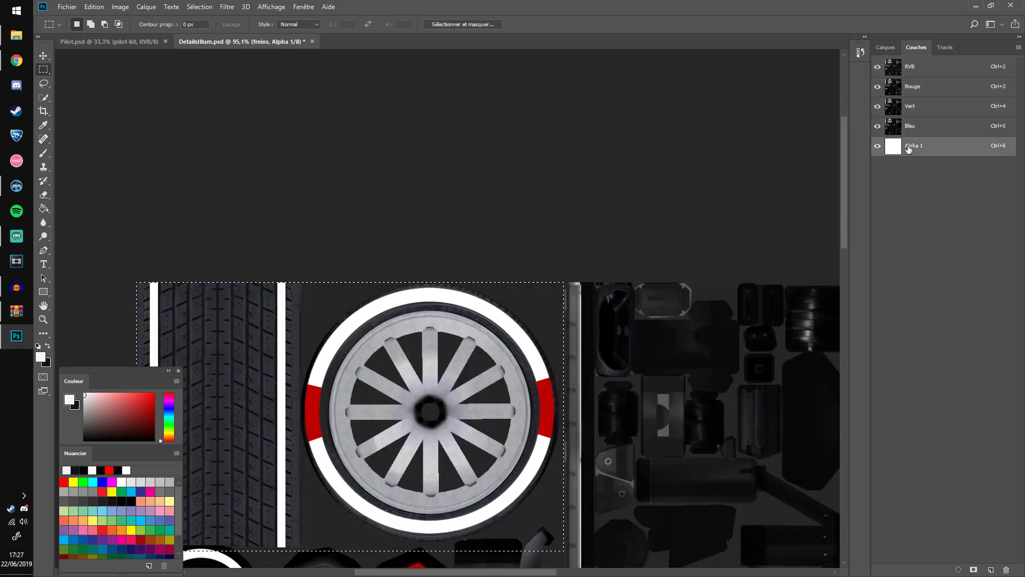
click(878, 66)
scroll(468, 298, down, 1)
scroll(469, 298, down, 3)
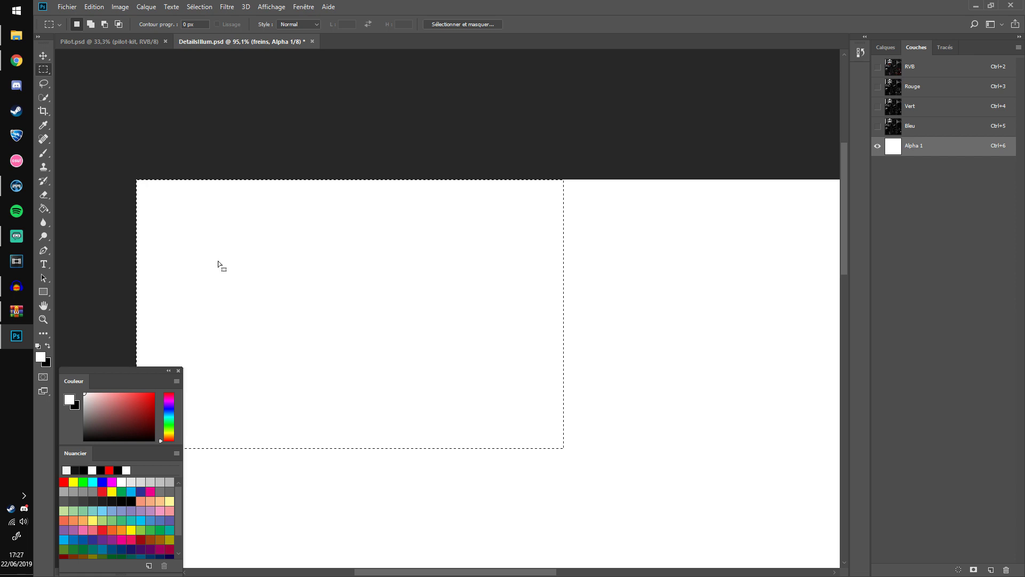
click(107, 500)
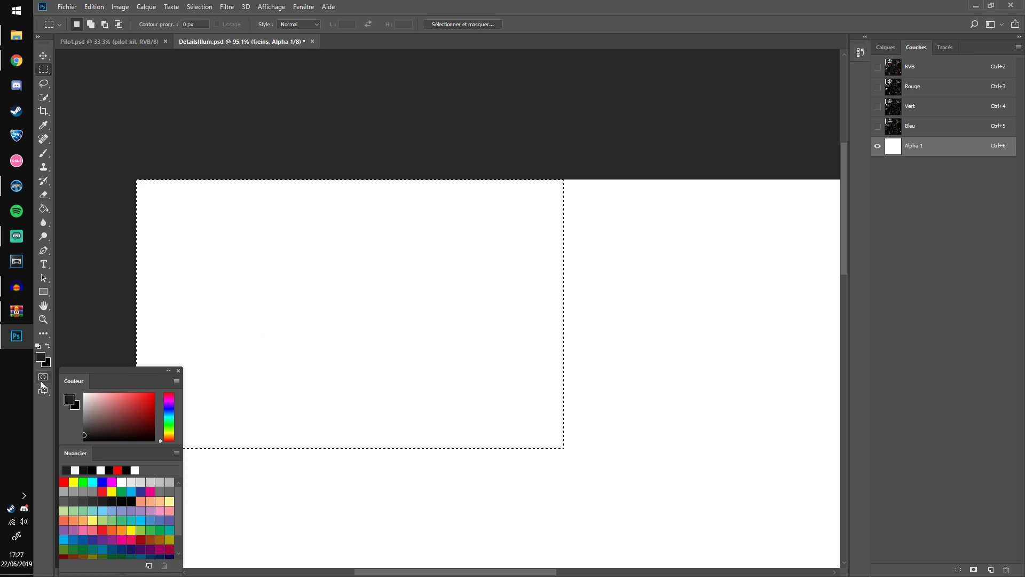
click(44, 209)
click(214, 243)
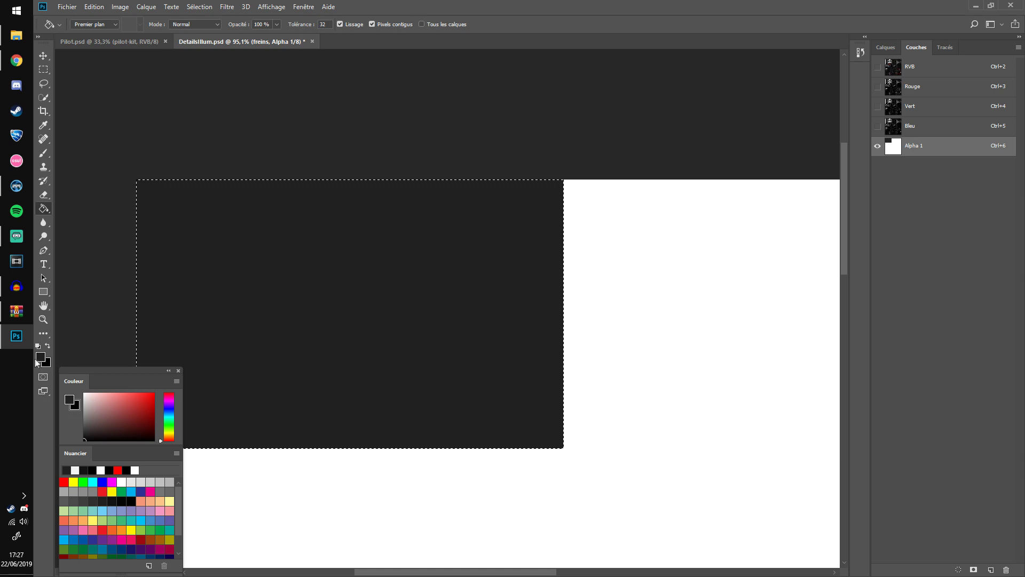
Refill the tyre and wheel selection in the Alpha 1 channel with black.
click(48, 345)
click(230, 323)
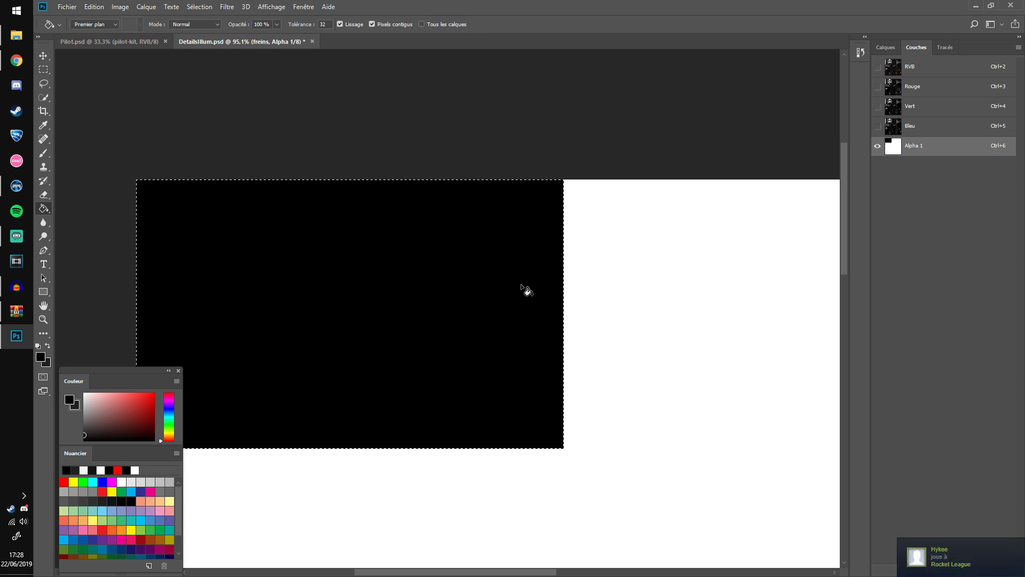
scroll(522, 287, right, 2)
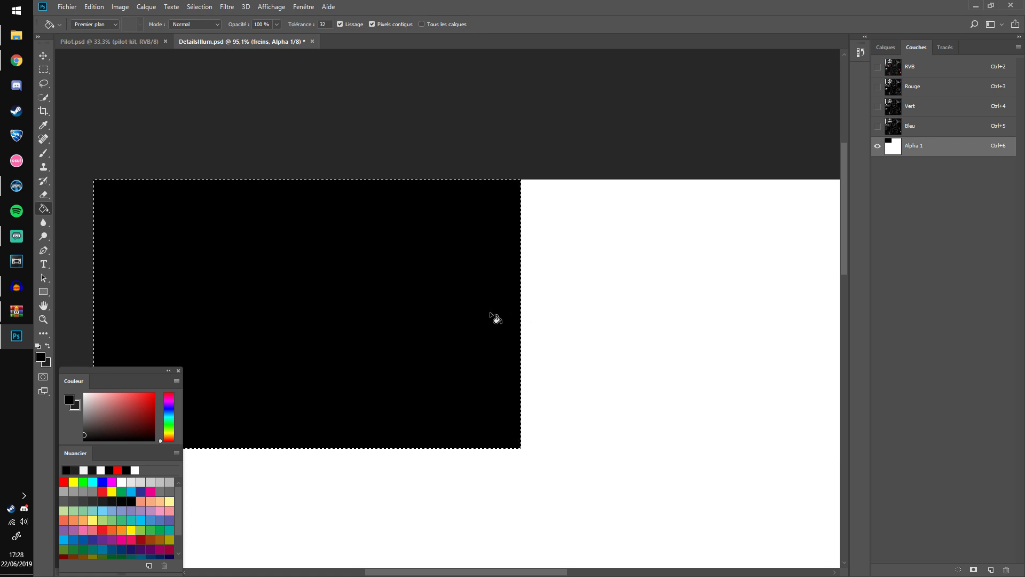
scroll(490, 314, down, 3)
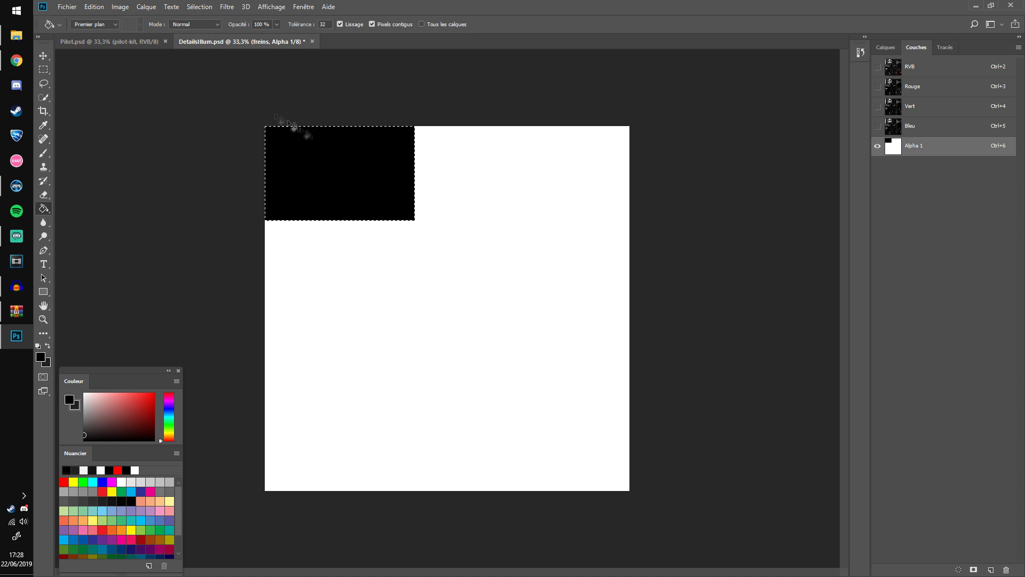
Close DetailsIllum.psd without saving the changes and quit Photoshop.
click(312, 42)
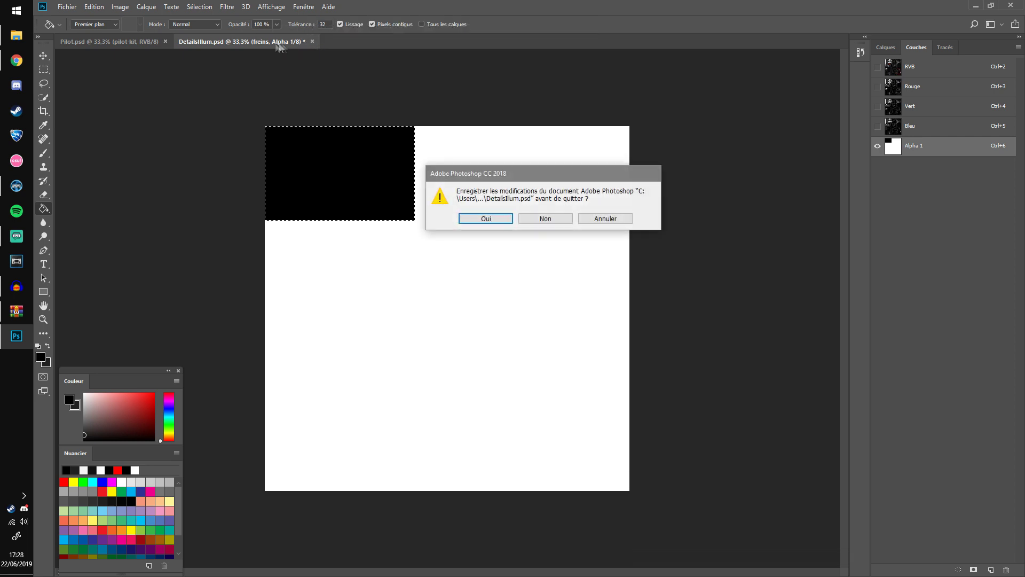
click(546, 218)
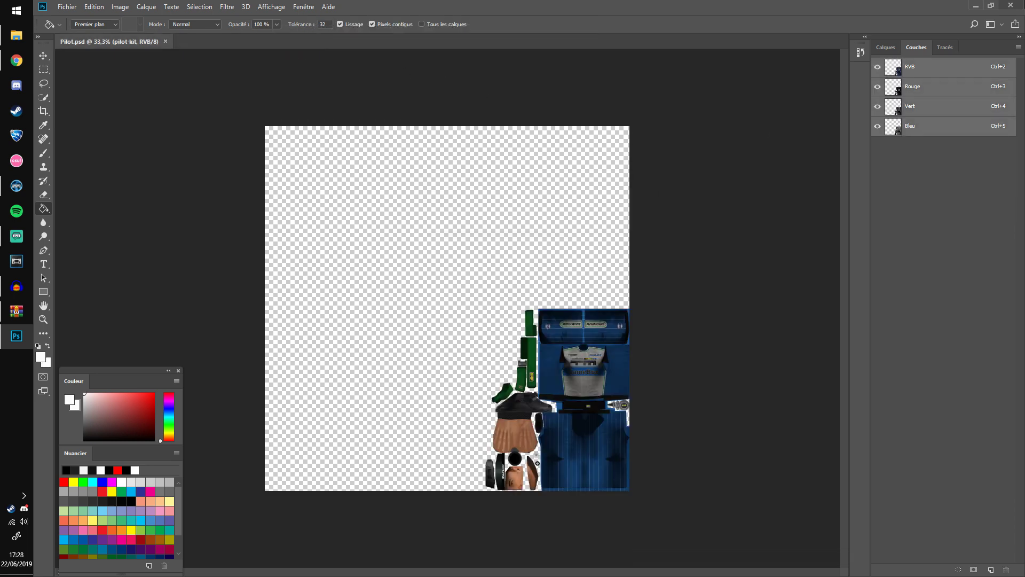
click(1008, 5)
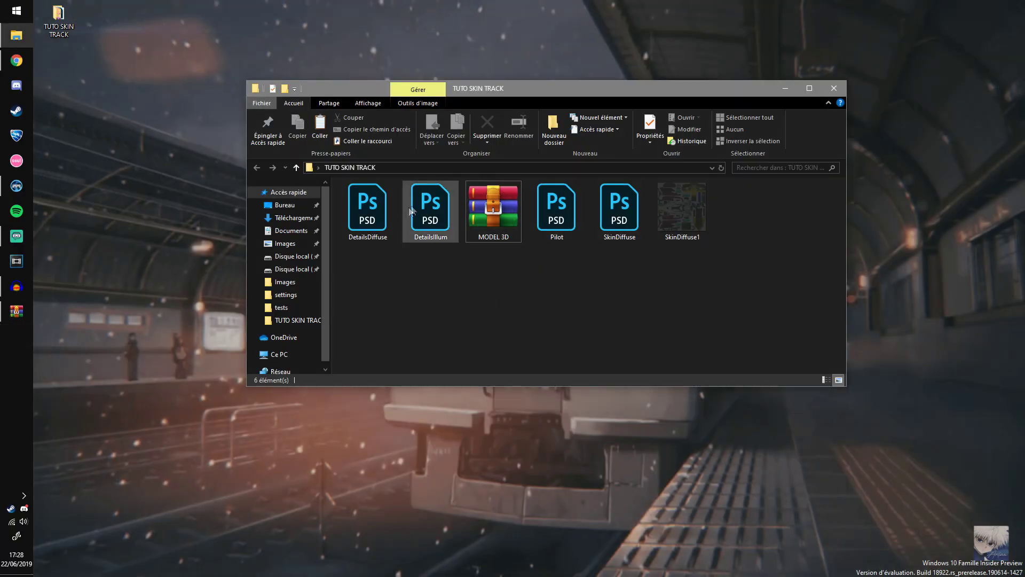
Reopen DetailsIllum.psd from the folder and dismiss the Adobe sign-in window.
right_click(444, 210)
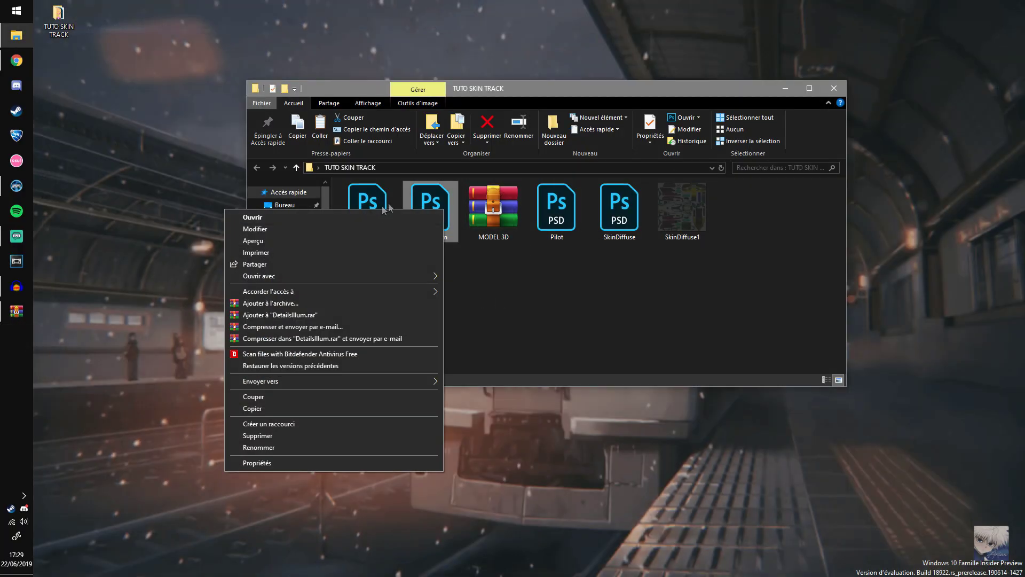
click(375, 217)
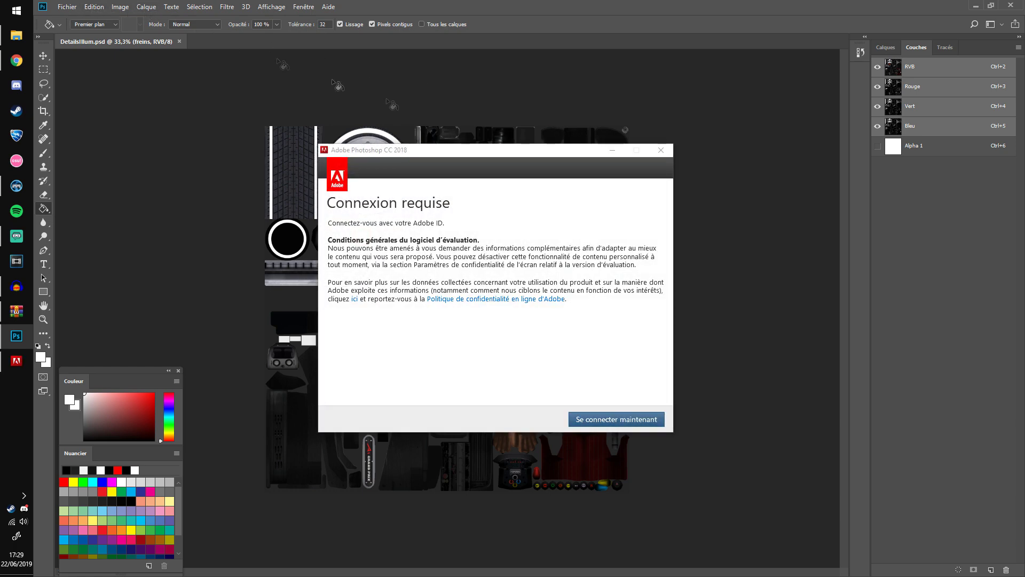
click(661, 150)
click(570, 329)
Start saving DetailsIllum as D3D/DDS with DXT5 ARGB 8 bpp interpolated alpha, cancel the export, and quit Photoshop.
click(120, 6)
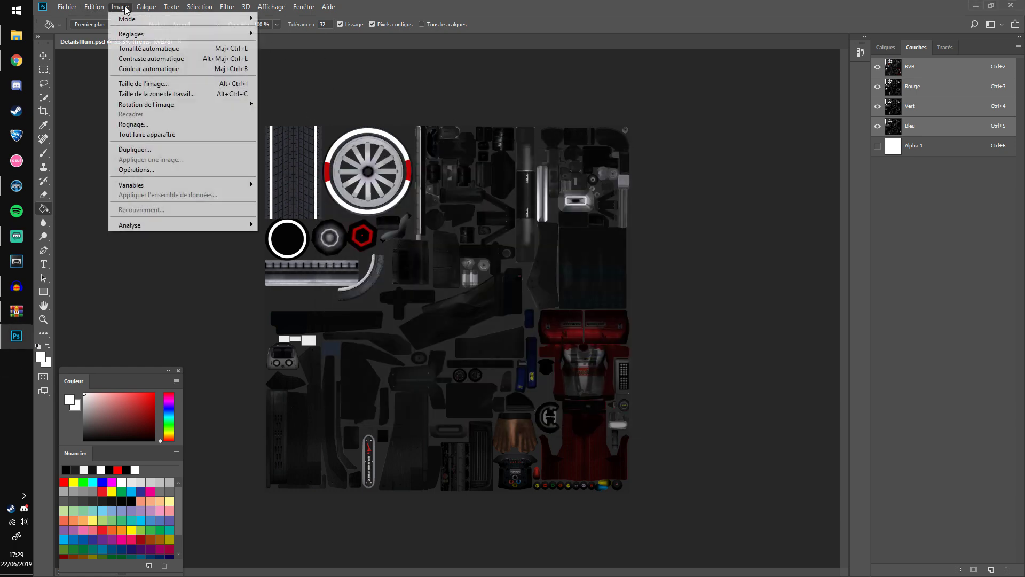
click(93, 125)
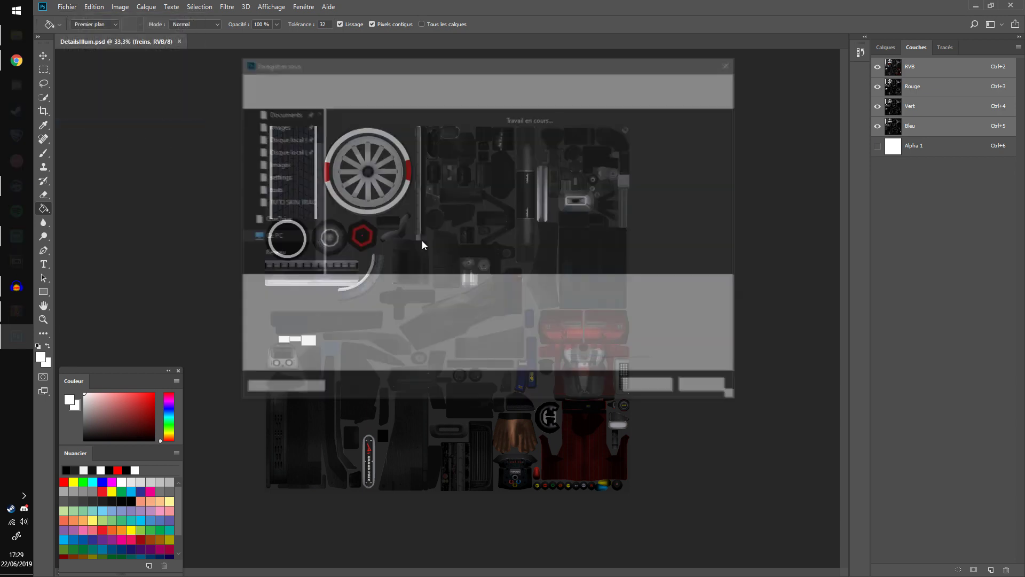
click(409, 301)
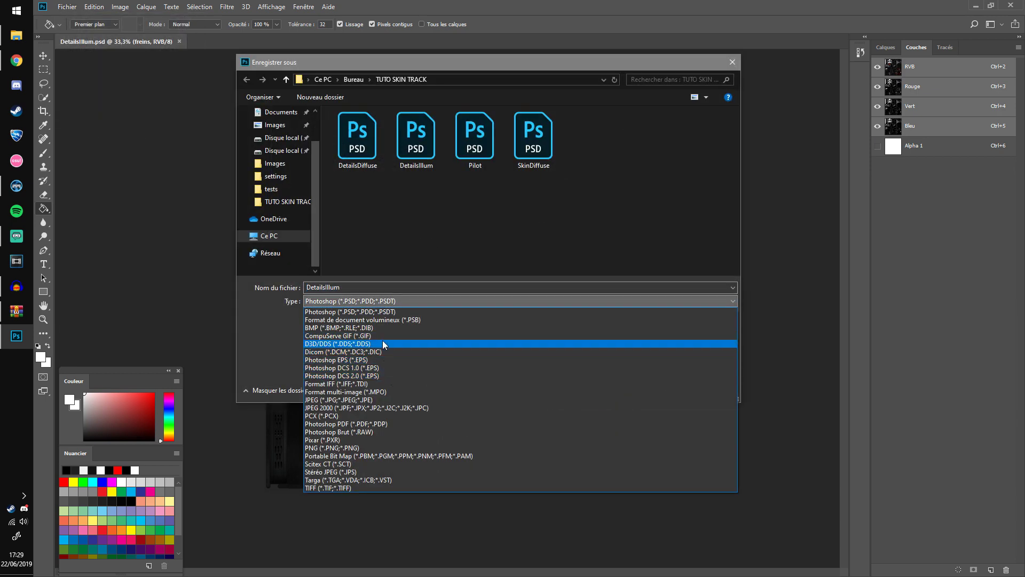
click(383, 342)
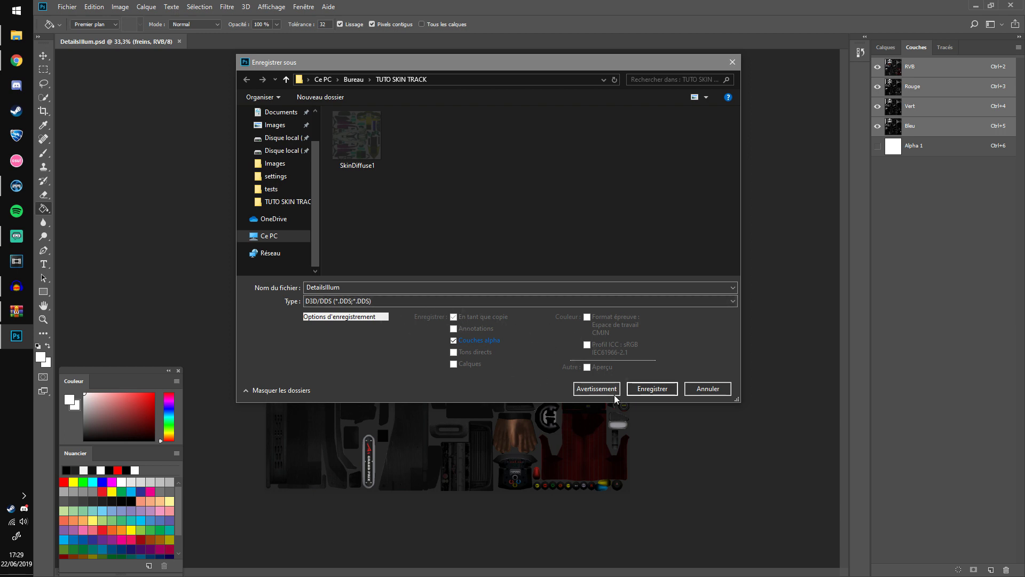
click(659, 392)
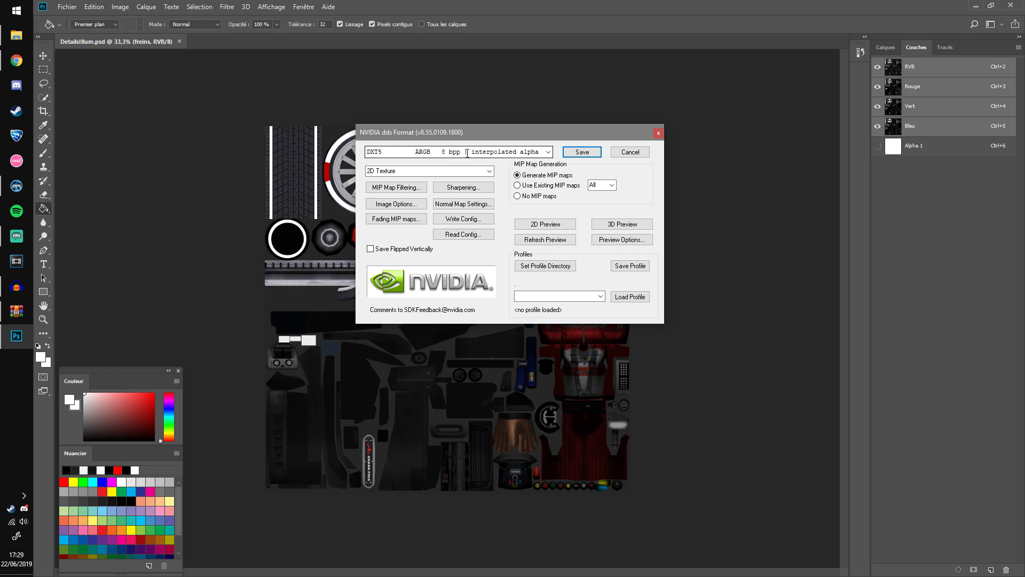
click(468, 153)
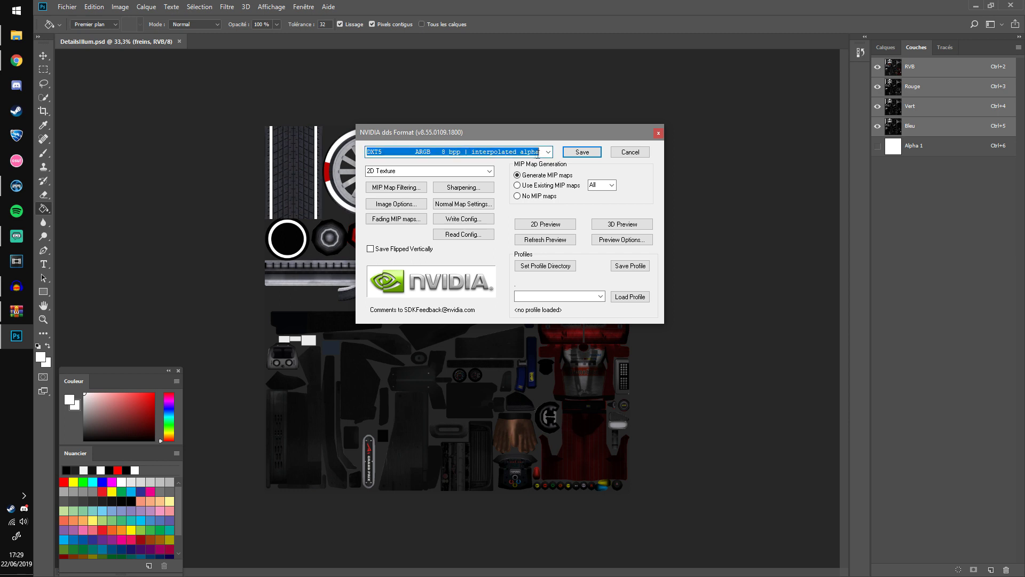
click(659, 133)
click(1011, 6)
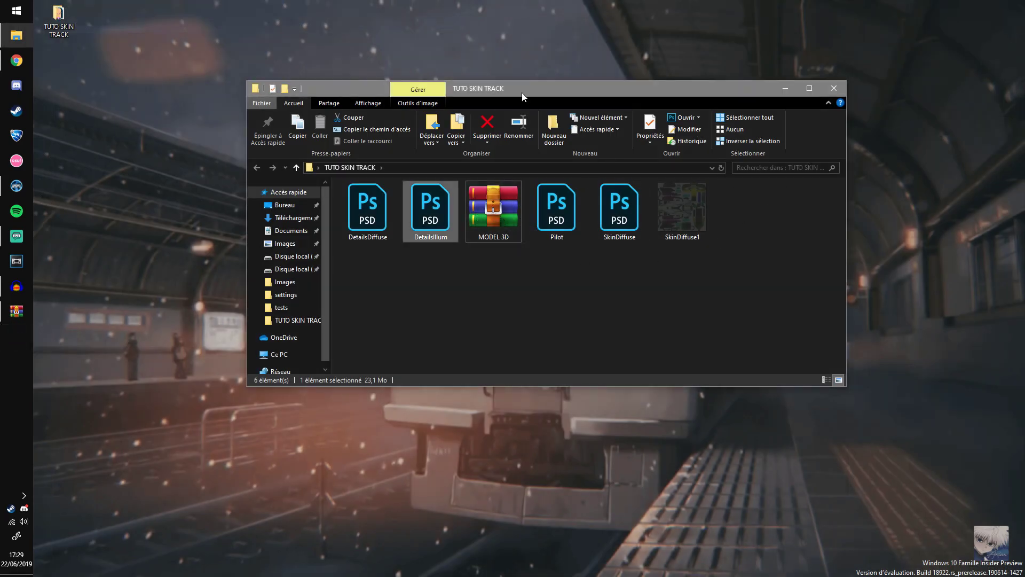
Open the MODEL 3D archive, reposition its window, and close the TUTO SKIN TRACK folder window.
double_click(494, 211)
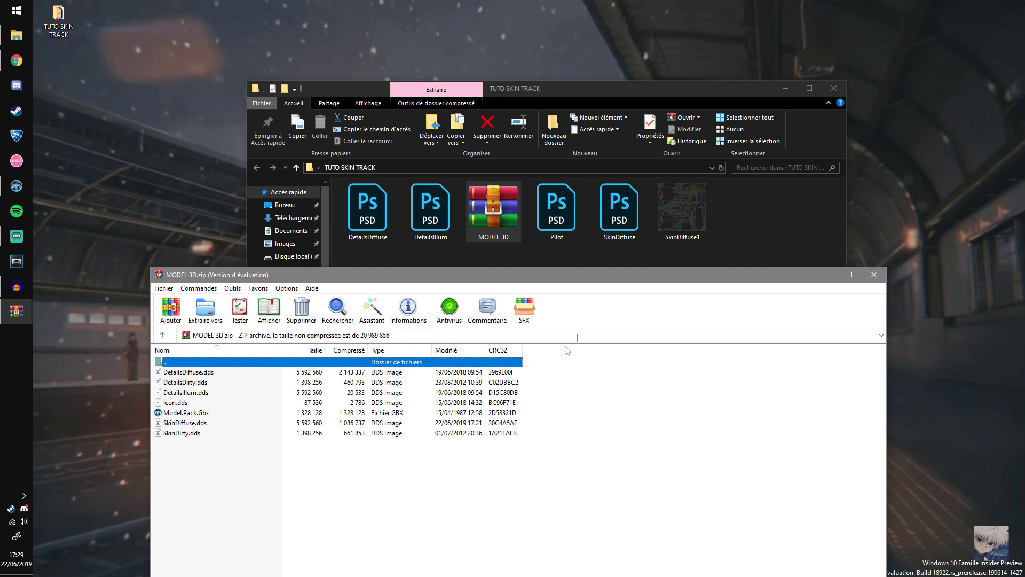
drag(628, 282, 656, 246)
drag(434, 238, 489, 225)
drag(276, 327, 278, 394)
drag(534, 227, 528, 312)
click(833, 88)
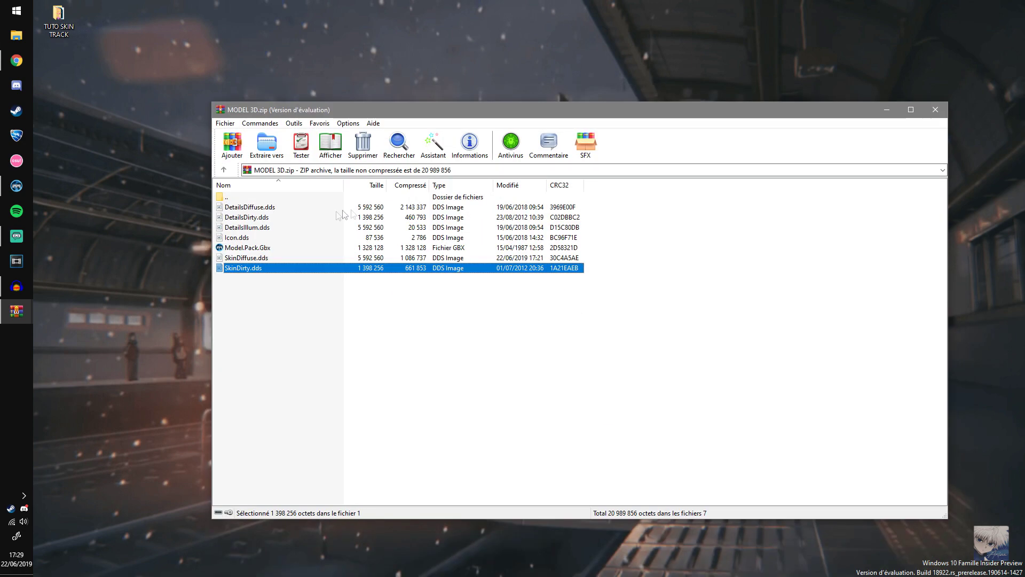
Return the archive view to the TUTO SKIN TRACK folder and open Documents\ManiaPlanet\Skins in File Explorer.
click(254, 198)
click(255, 209)
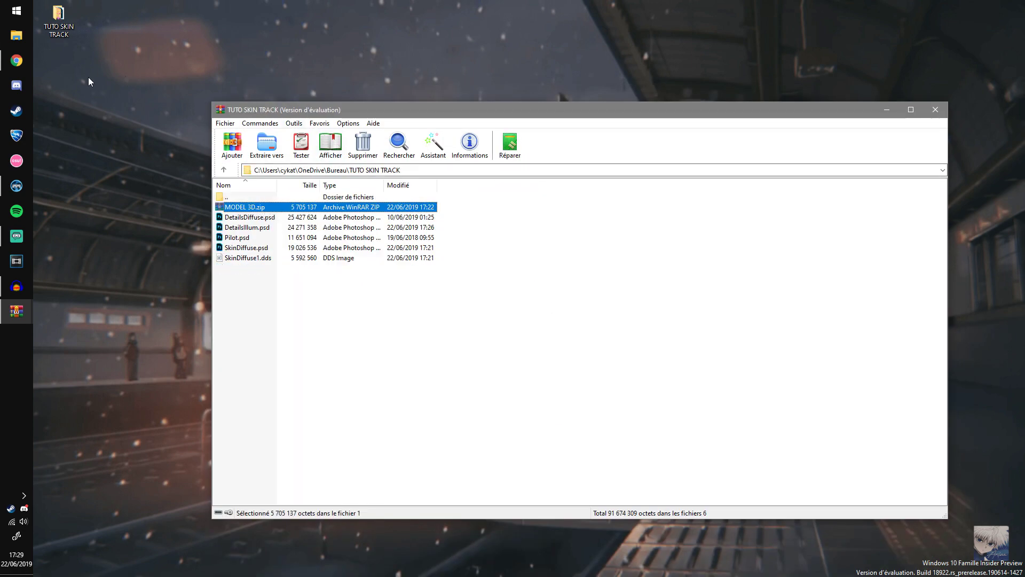
click(16, 37)
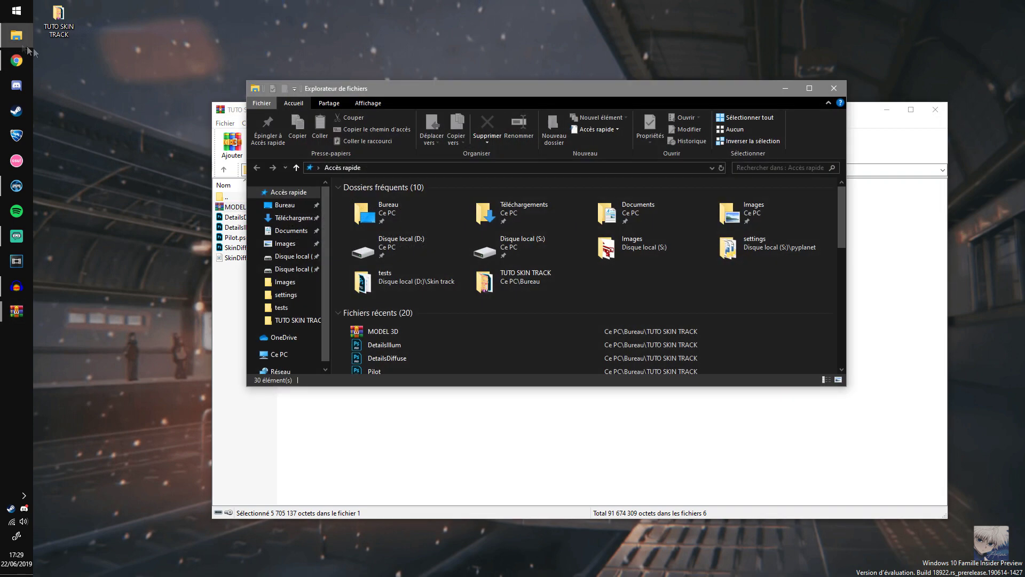
double_click(632, 216)
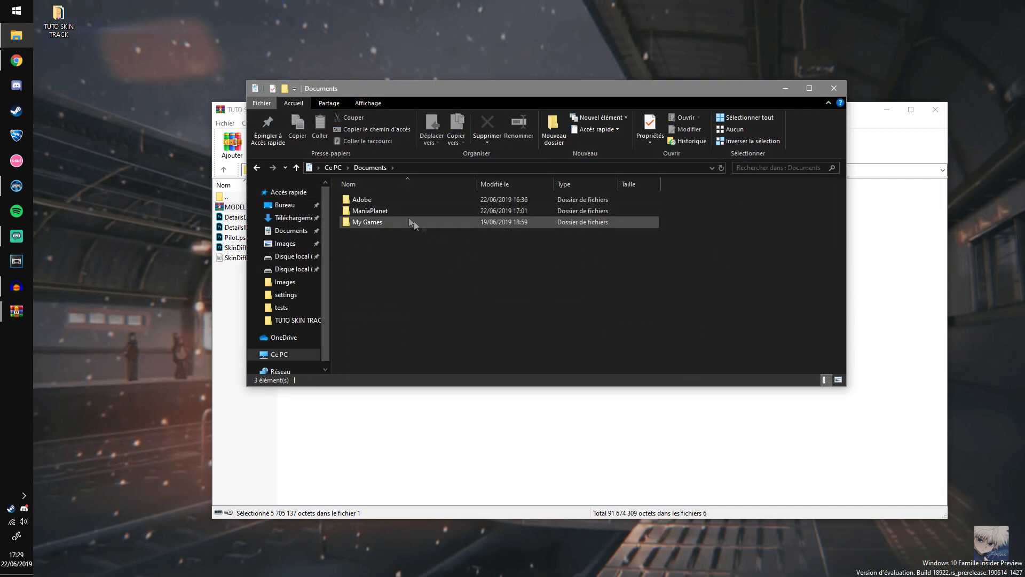
double_click(396, 211)
drag(440, 92, 405, 77)
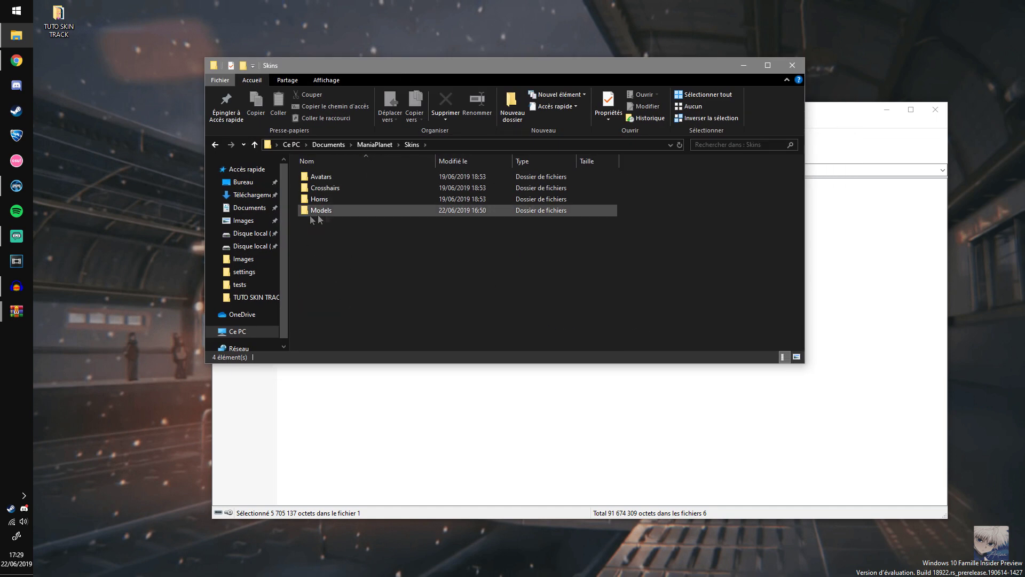
Open the StadiumCar folder inside Models and move its window clear of the archive's file list.
click(342, 211)
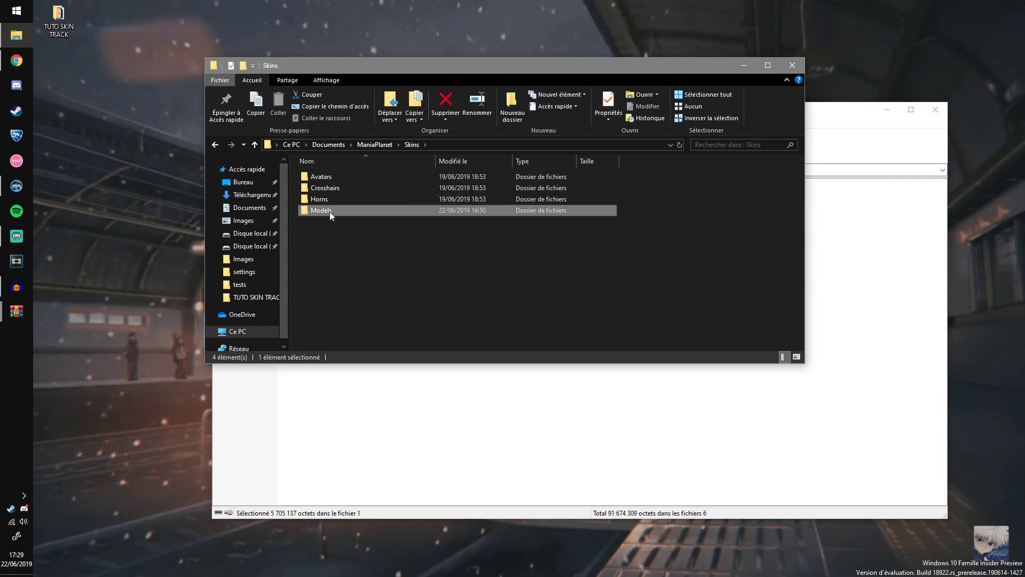
mouse_move(329, 212)
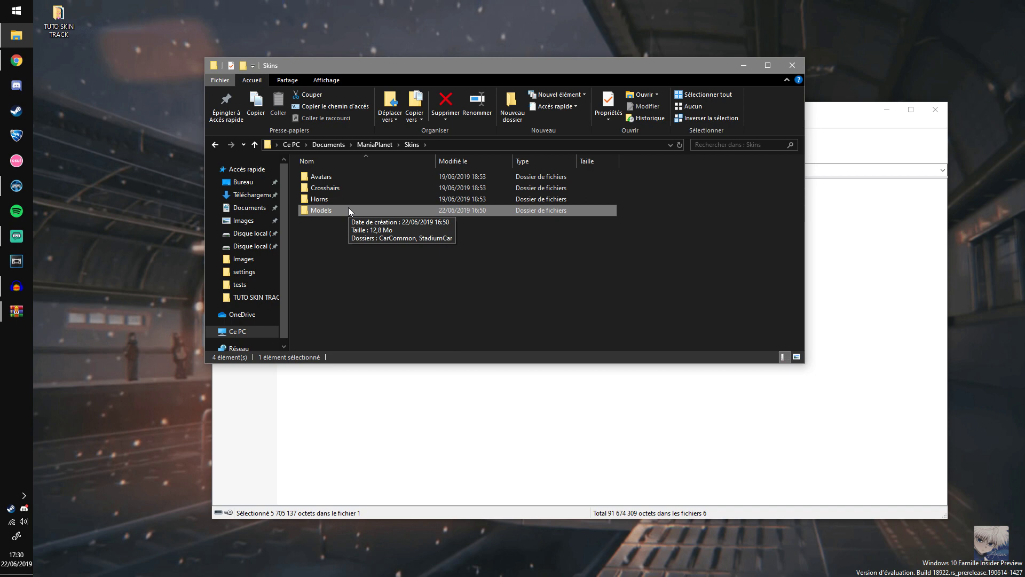
double_click(332, 209)
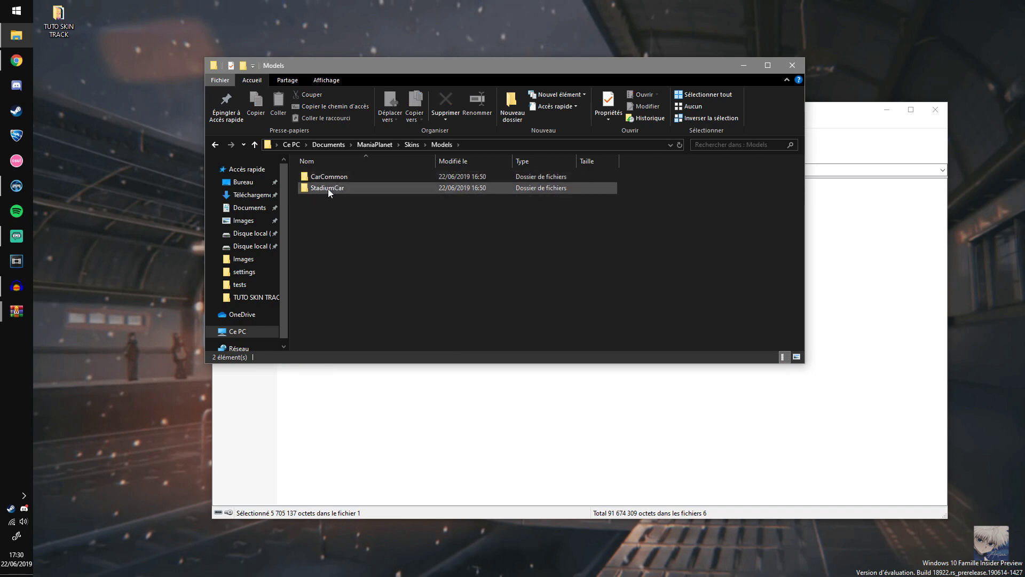
click(323, 190)
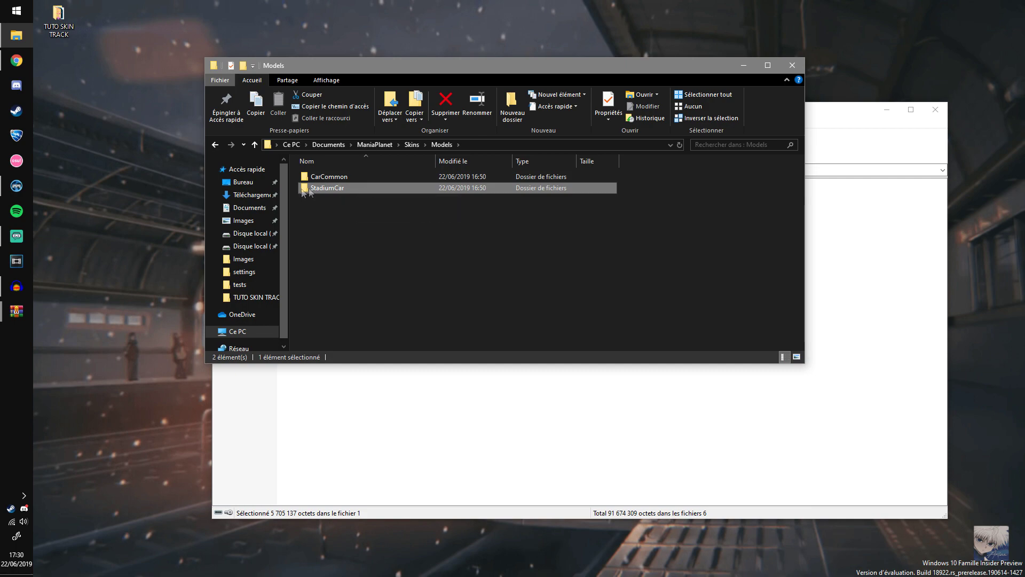
double_click(357, 190)
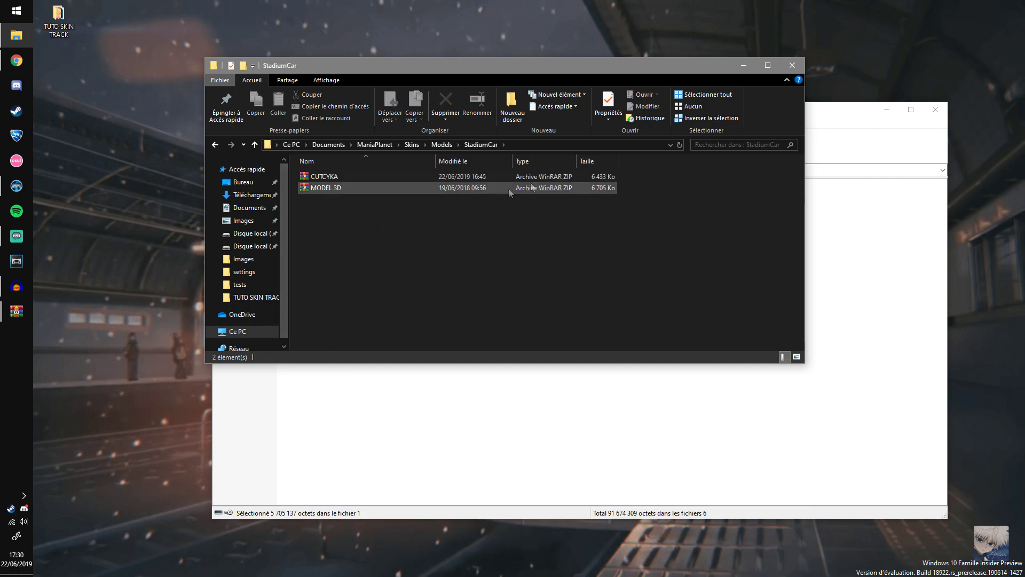
drag(579, 70, 582, 323)
mouse_move(478, 310)
mouse_down()
mouse_move(481, 369)
mouse_move(492, 301)
mouse_up()
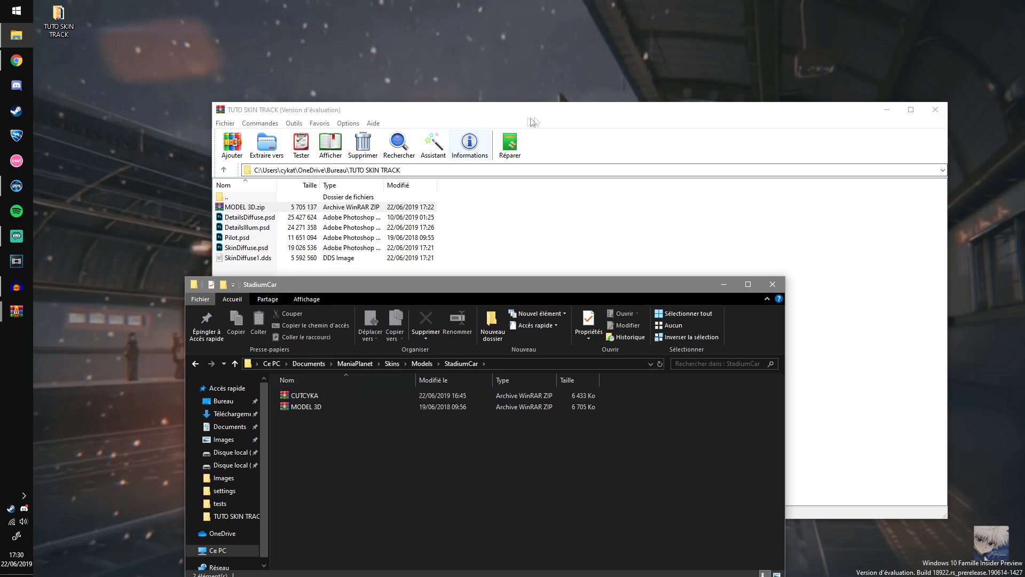
Check the MODEL 3D car in the TrackMania² Stadium model viewer, and minimize the game and folder windows.
click(277, 271)
click(786, 96)
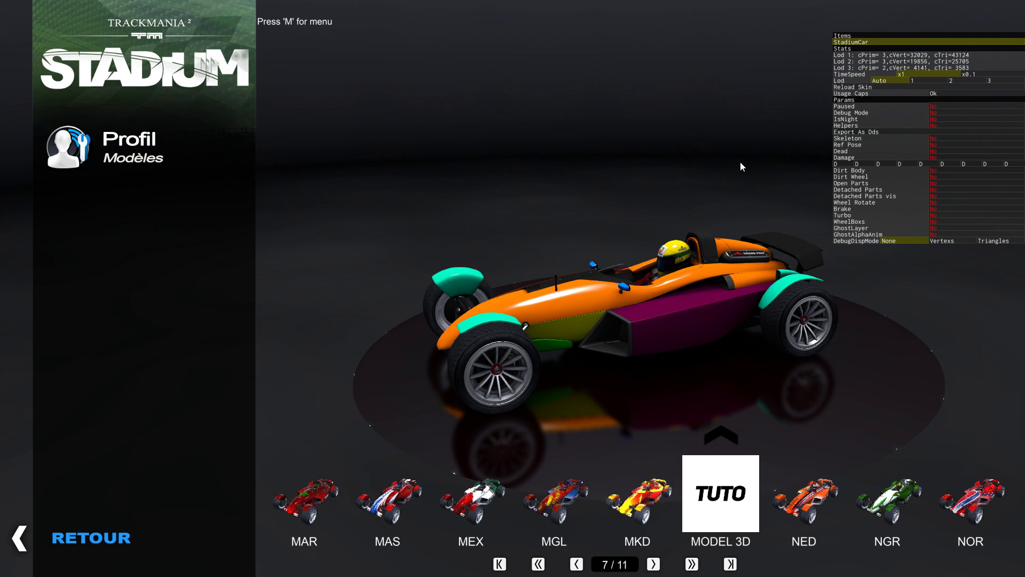
key(alt+Tab)
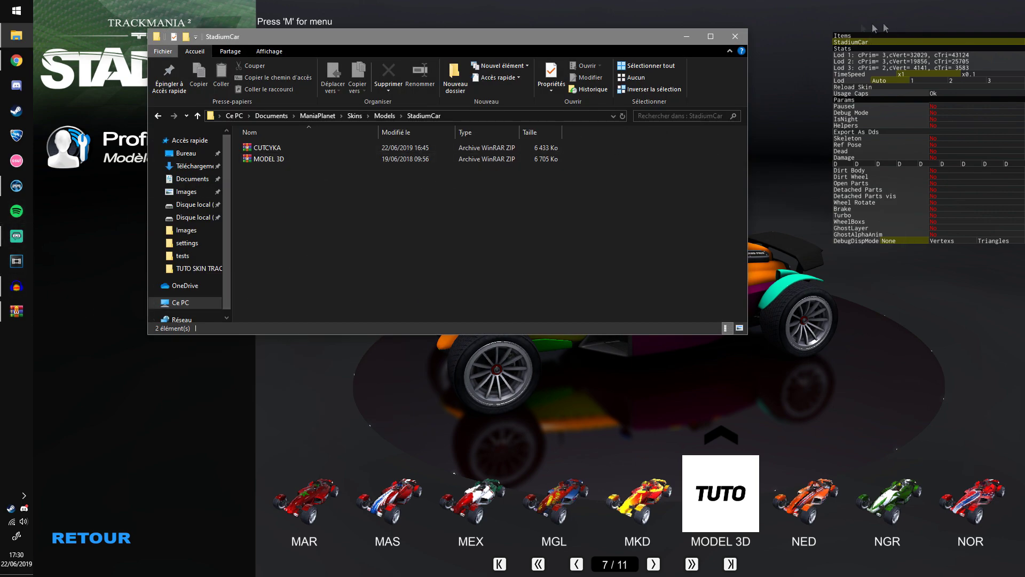
click(687, 36)
click(978, 13)
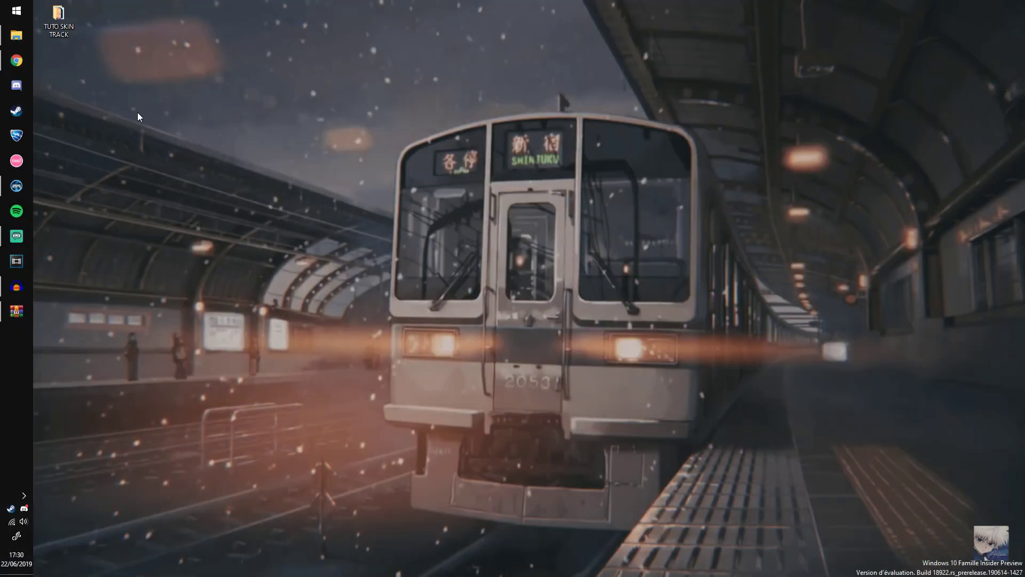
Switch to Chrome, search Google for "archive host" in a new tab, and open the Archive-Host website.
click(16, 60)
click(177, 9)
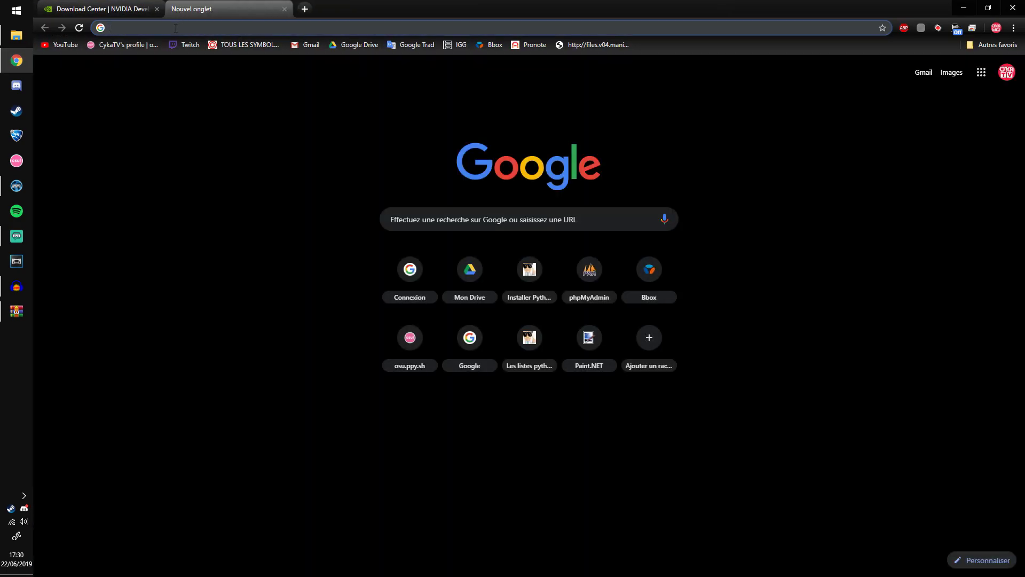
text(archiveho)
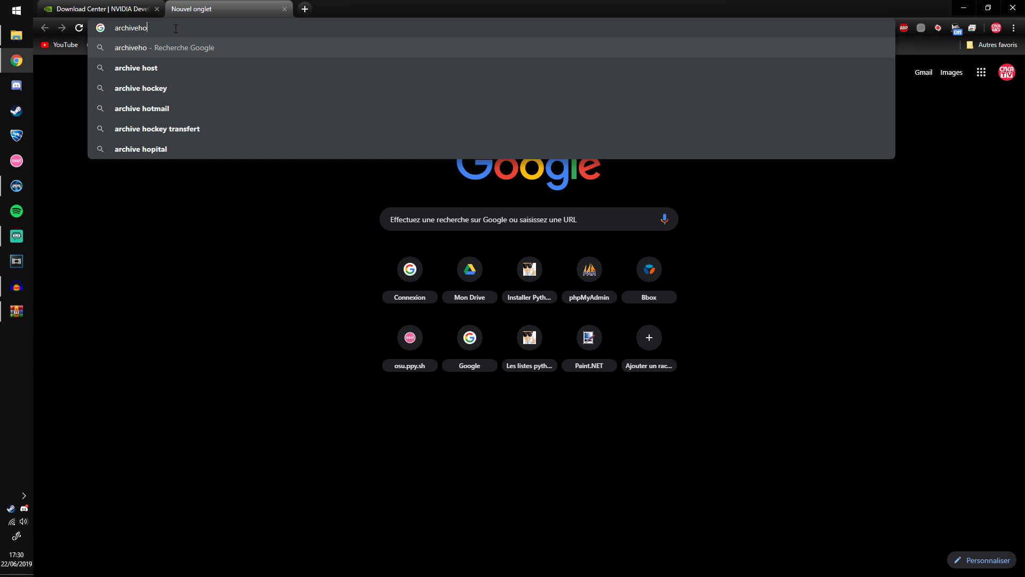
key(Down)
key(Return)
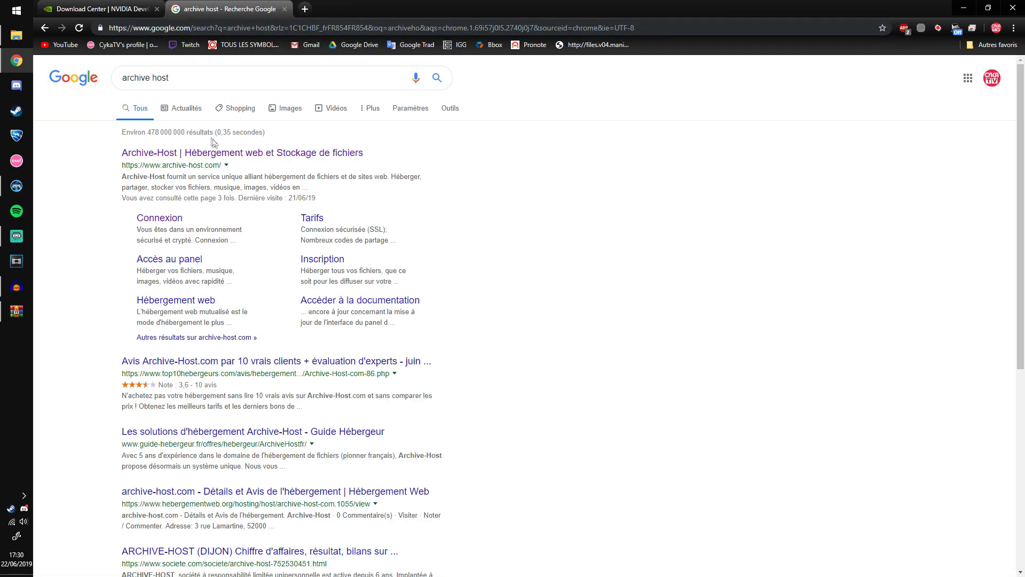
click(222, 160)
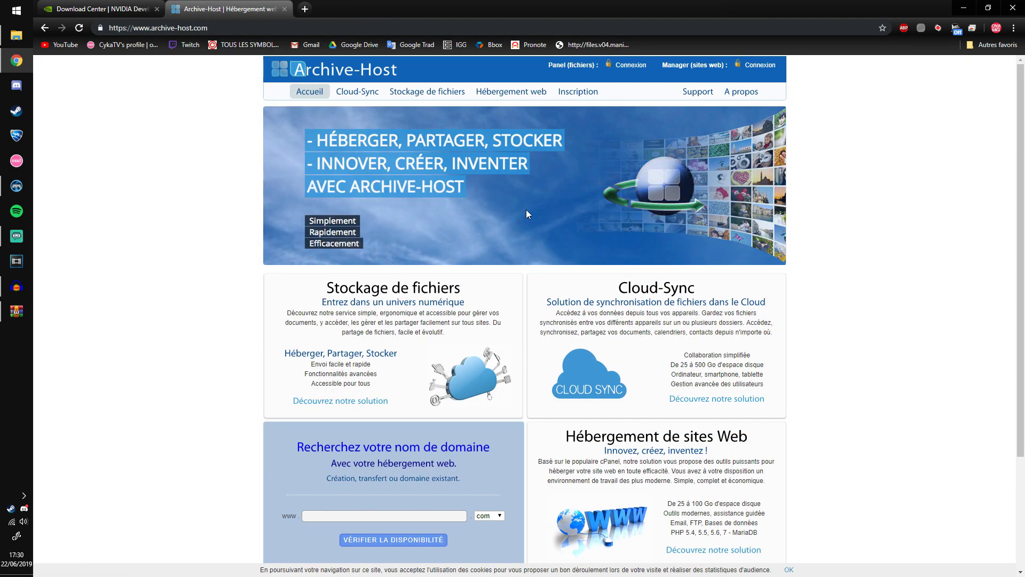
Sign in to the Archive-Host file panel with the account's e-mail and password.
click(633, 66)
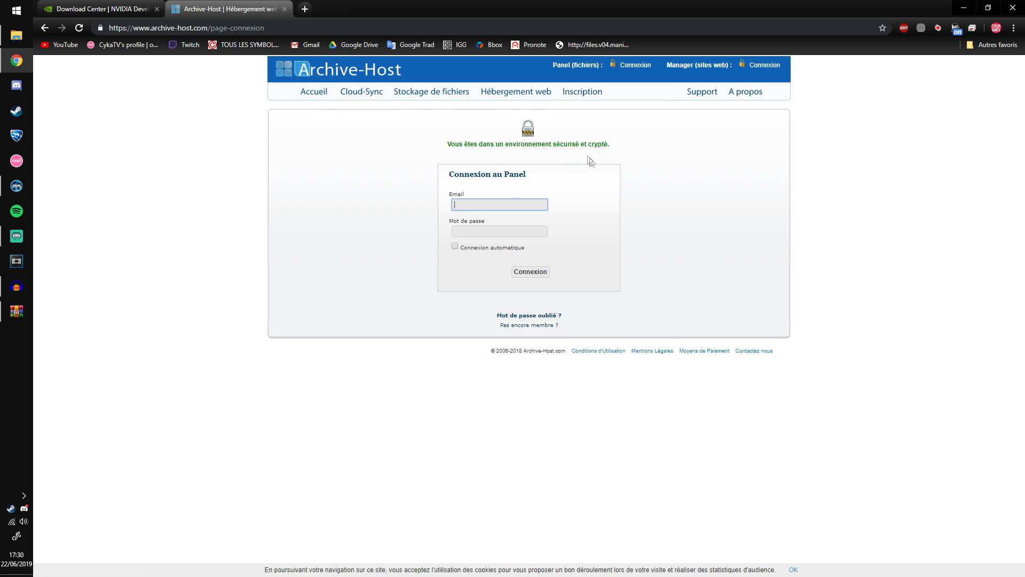
click(525, 202)
click(505, 224)
click(499, 232)
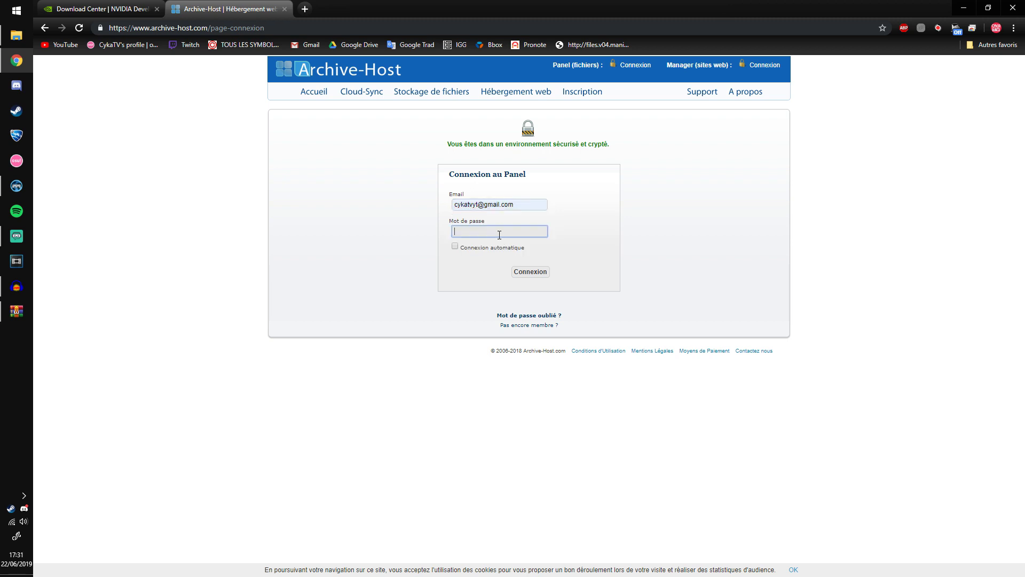
key(Return)
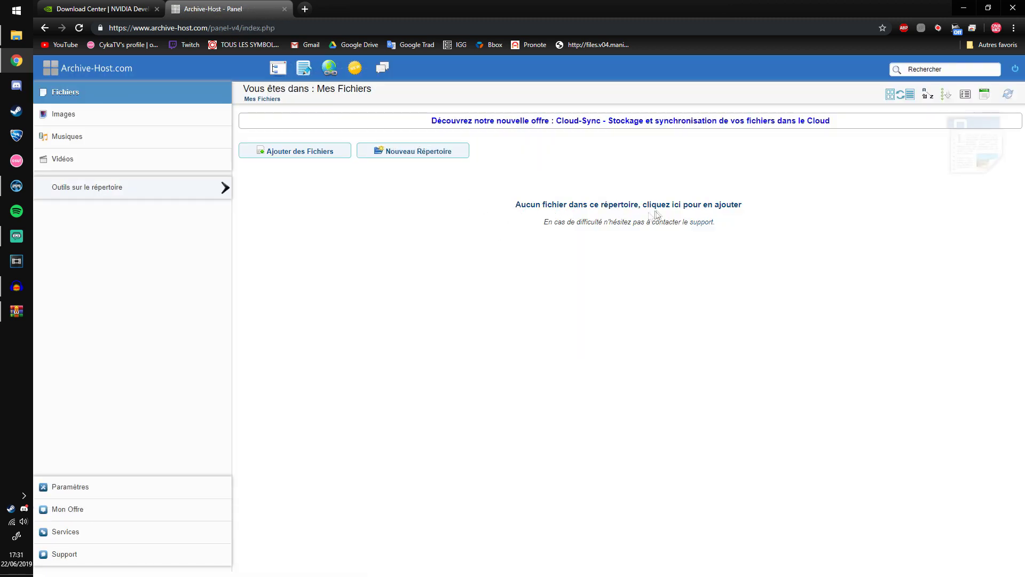
Try to upload the CUTCYKA archive by dropping it from the StadiumCar folder onto the Archive-Host panel page.
mouse_move(716, 14)
mouse_down()
mouse_move(720, 75)
mouse_move(718, 6)
mouse_up()
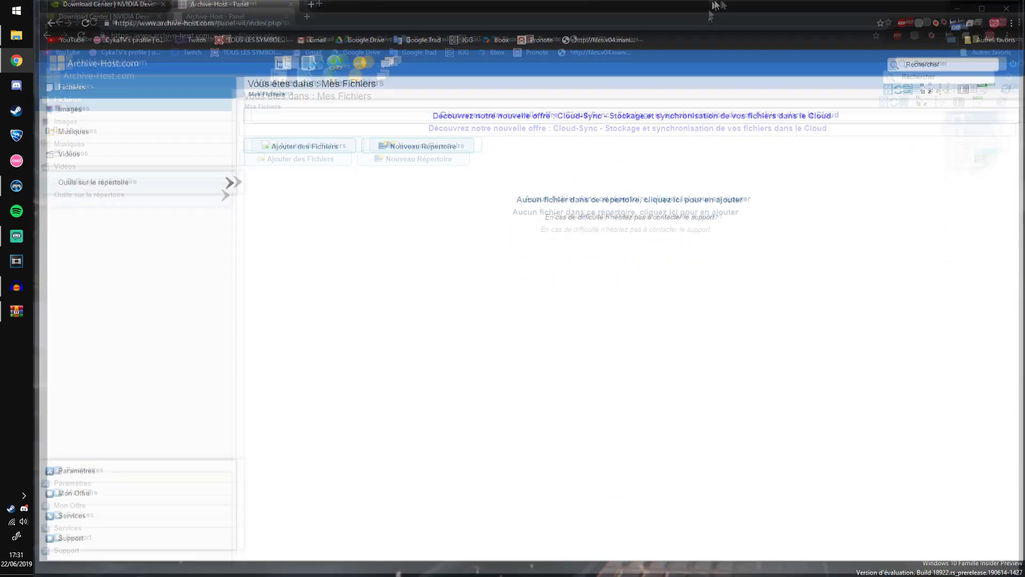
click(8, 35)
click(329, 148)
drag(449, 36, 791, 130)
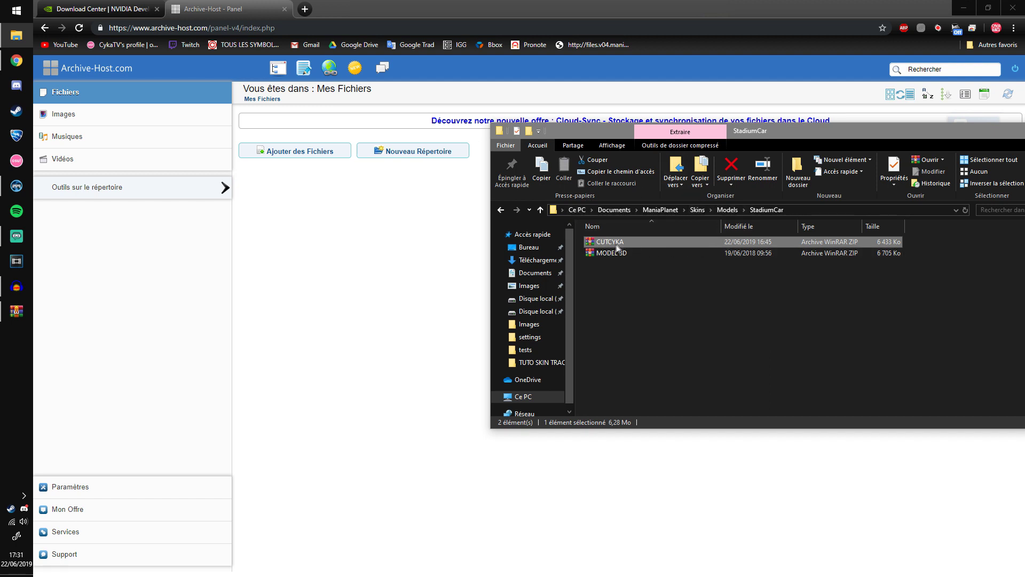
drag(622, 245, 378, 238)
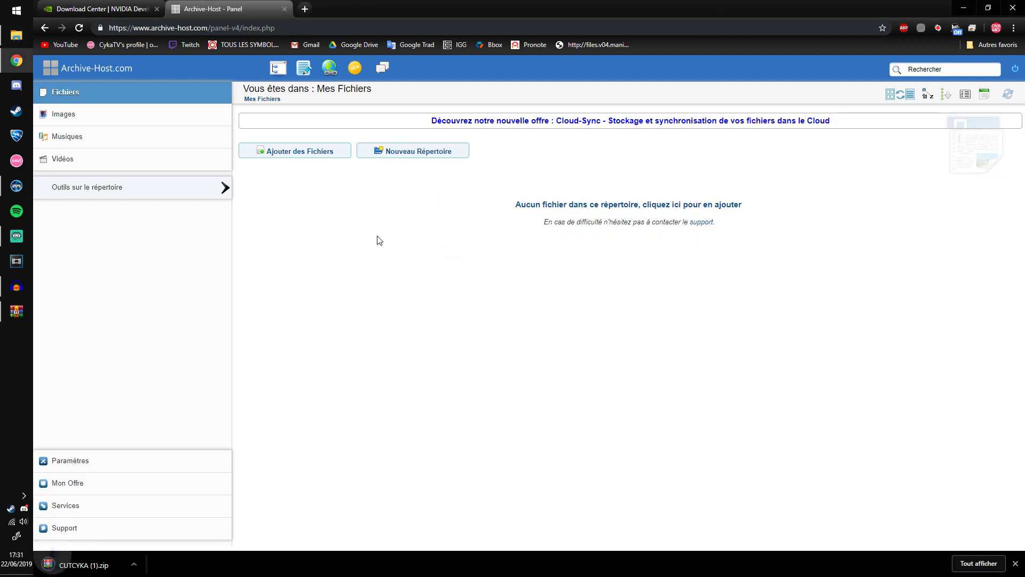
Start adding files to Mes Fichiers and bring up the file selection dialog.
click(298, 150)
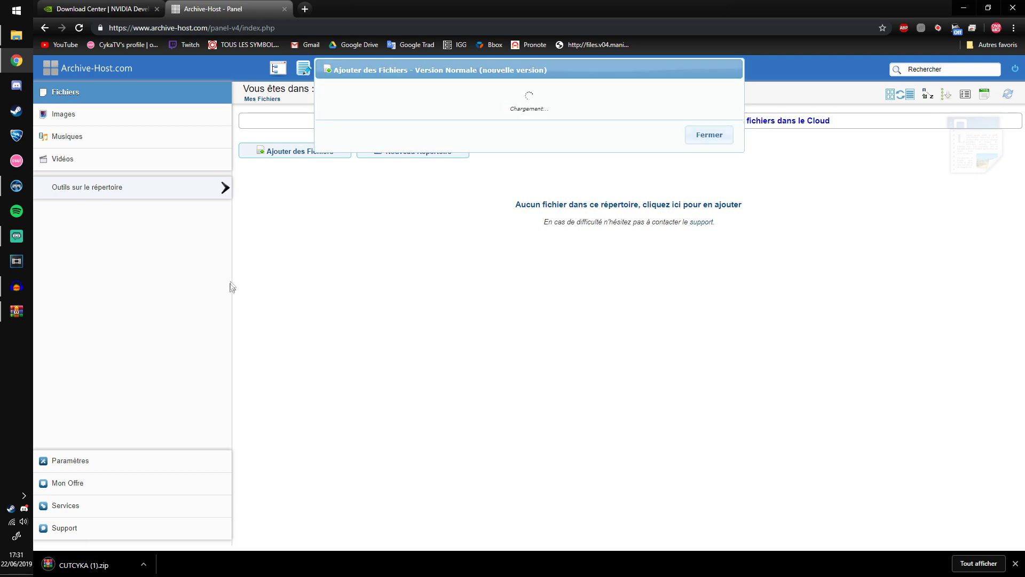
click(357, 283)
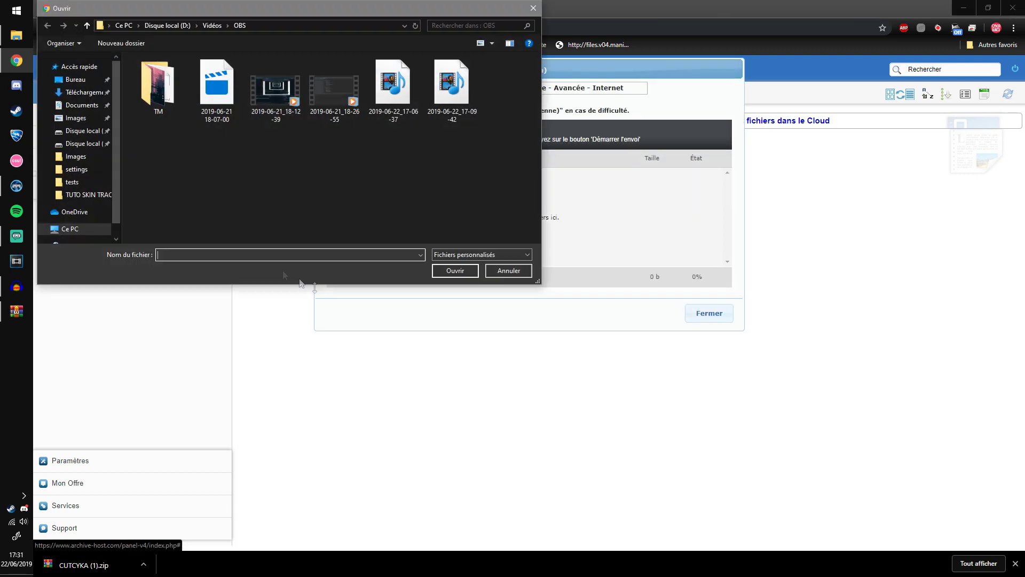
click(125, 25)
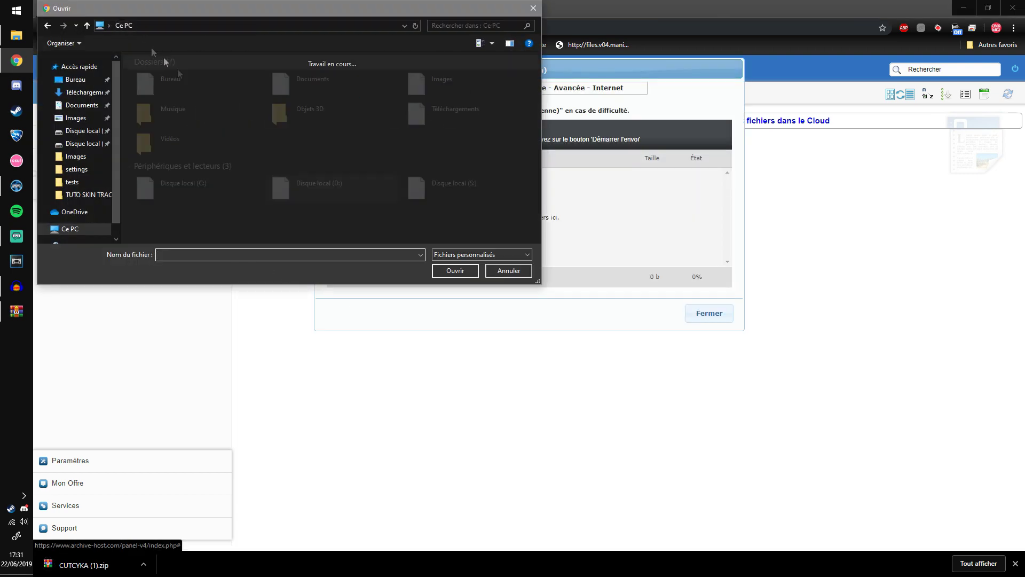
double_click(198, 184)
double_click(183, 130)
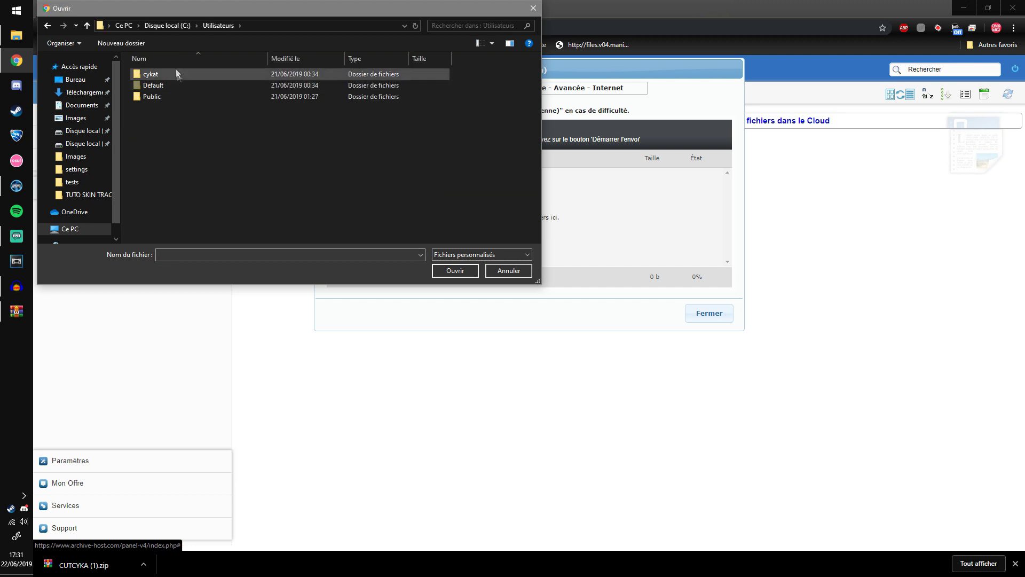
double_click(172, 73)
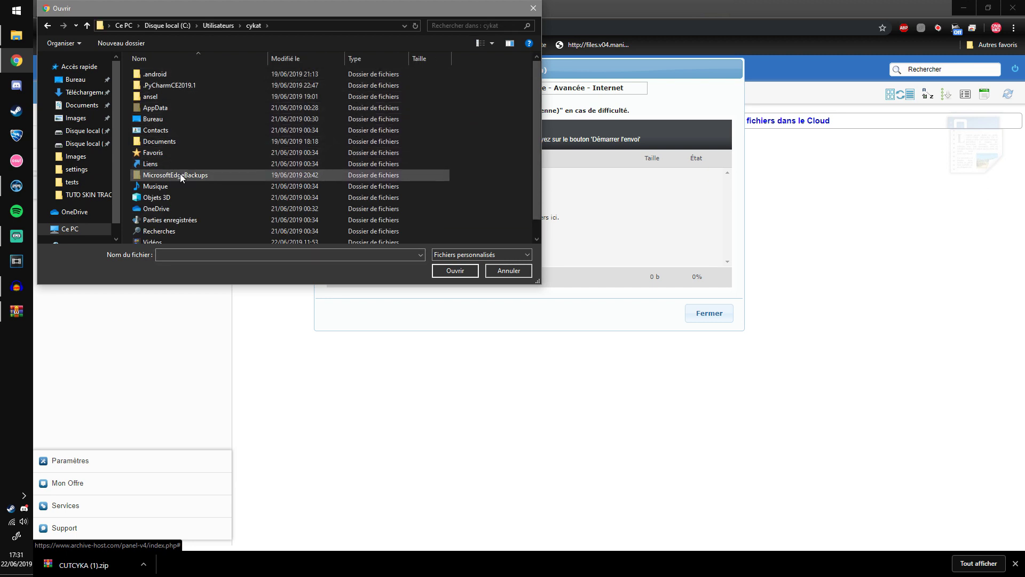
double_click(176, 140)
click(248, 26)
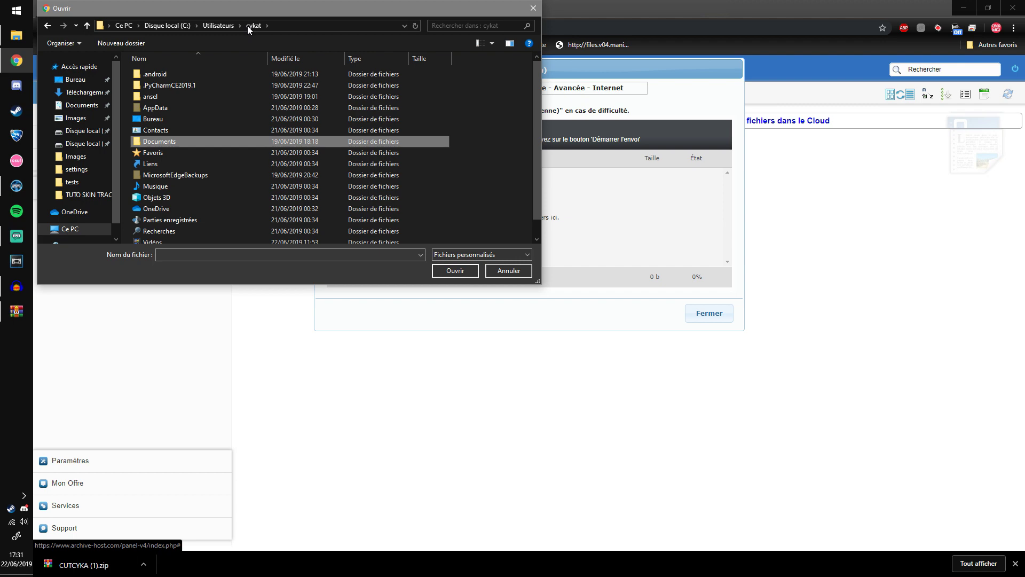
scroll(209, 142, down, 1)
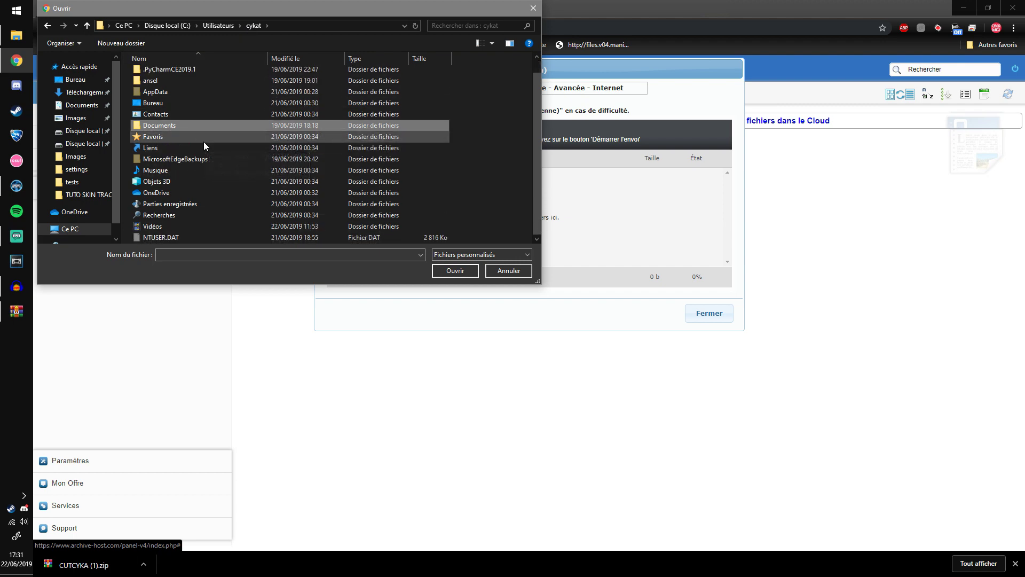
click(217, 26)
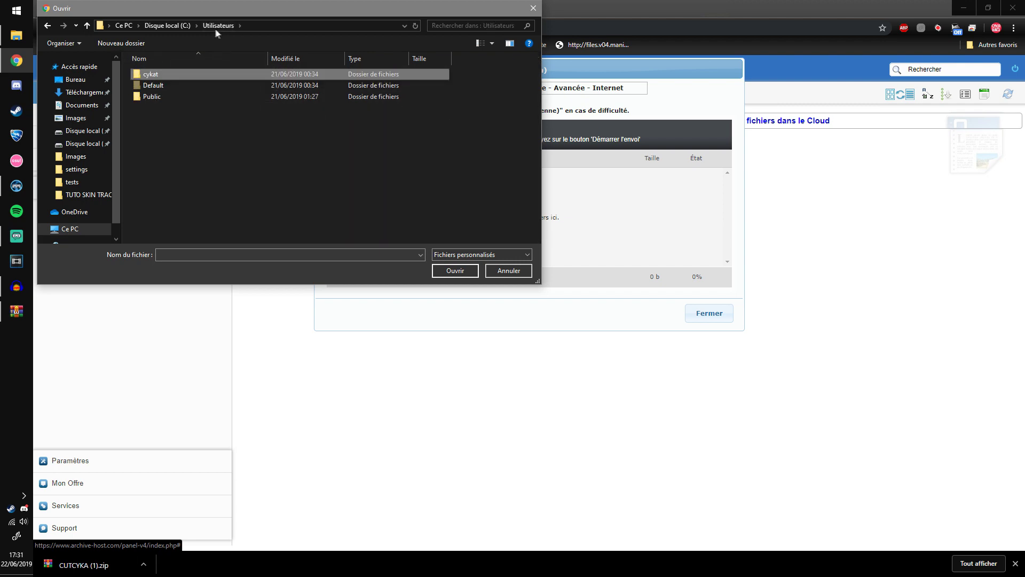
click(168, 25)
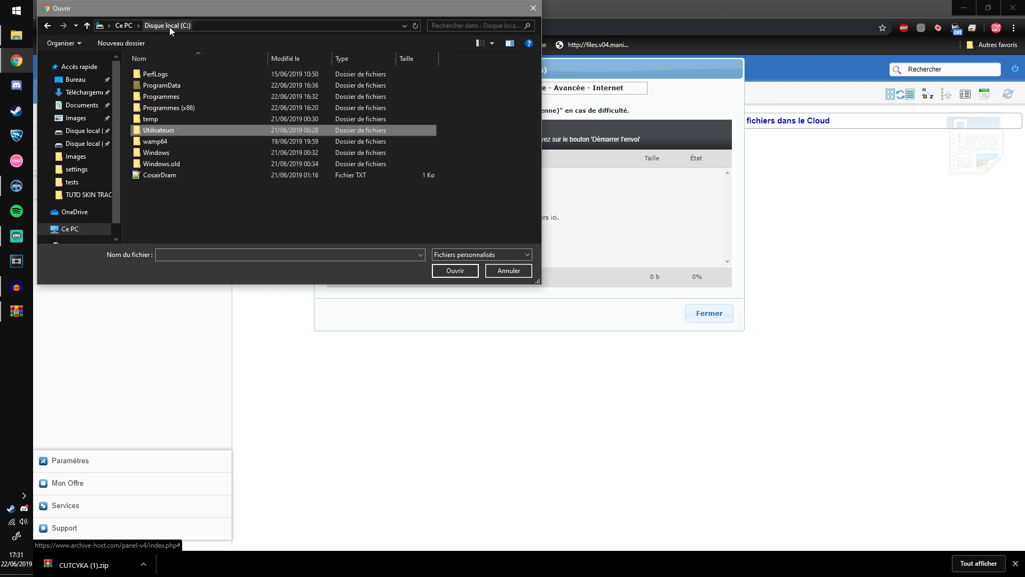
click(128, 26)
Upload the CUTCYKA archive from Documents\ManiaPlanet\Skins\Models\StadiumCar to Archive-Host.
click(80, 107)
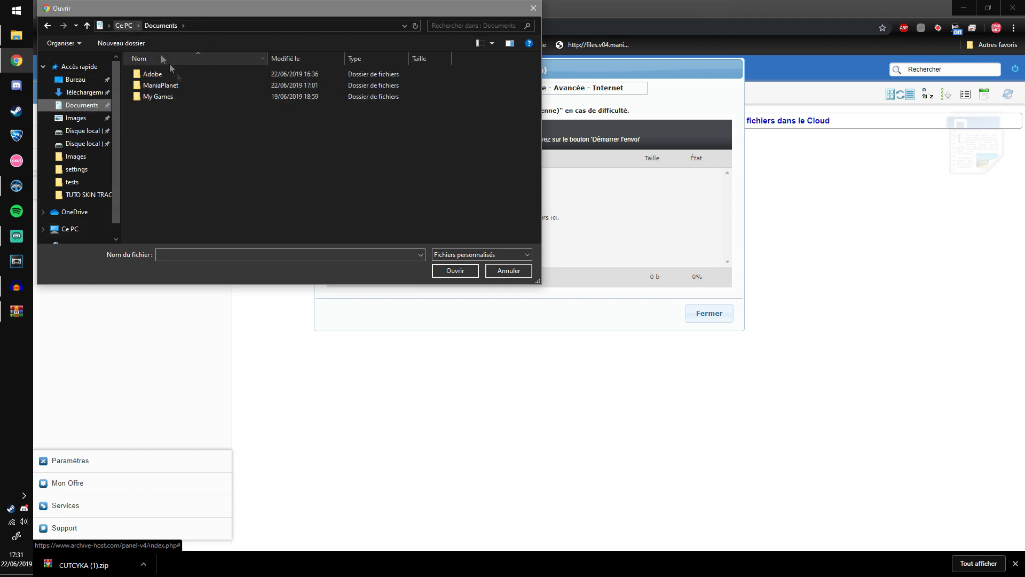
double_click(174, 87)
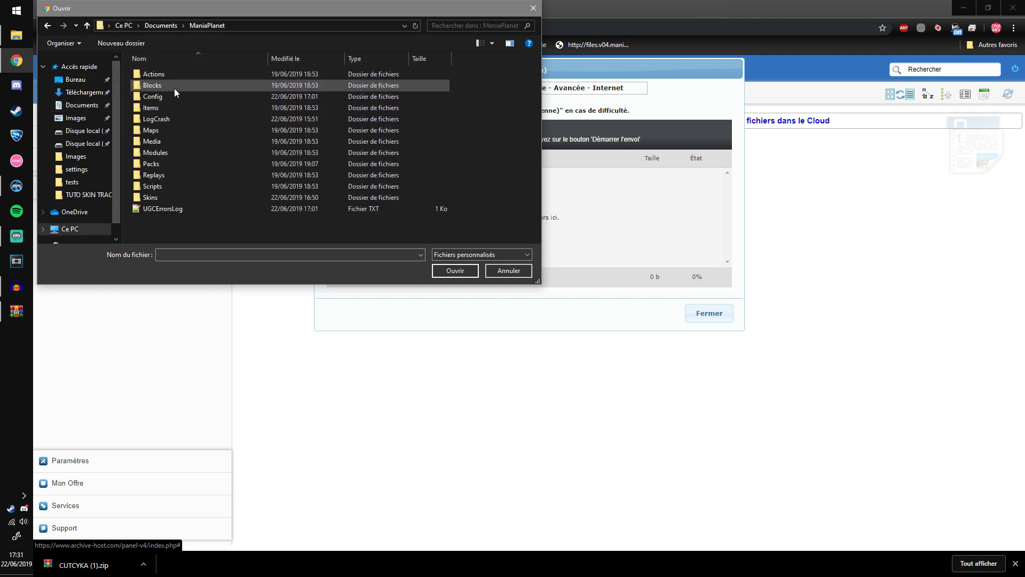
double_click(177, 198)
double_click(163, 107)
double_click(165, 84)
click(165, 74)
click(451, 269)
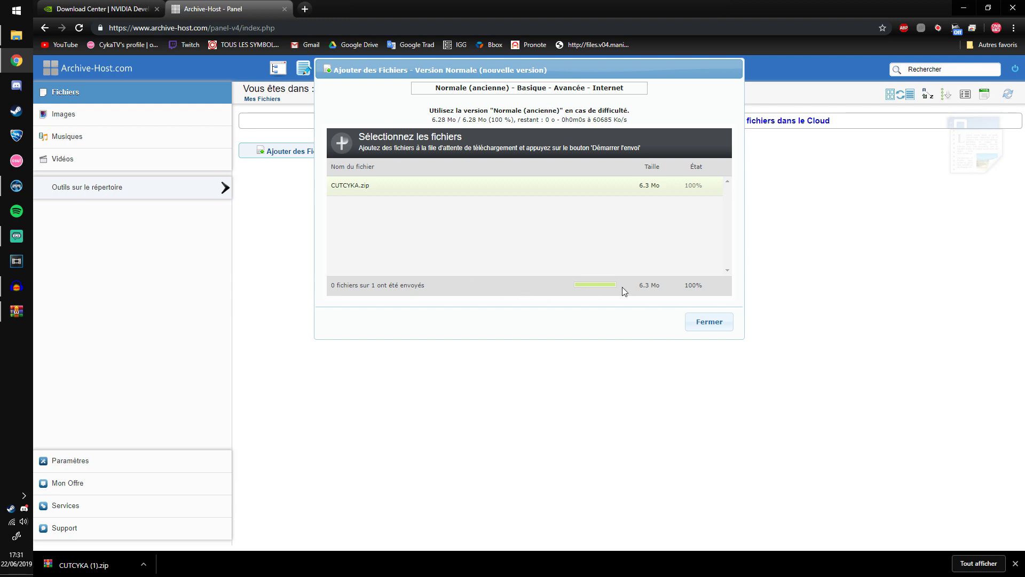
Close the finished upload dialog and dismiss the notice above the uploaded CUTCYKA.zip in Mes Fichiers.
drag(619, 71, 601, 203)
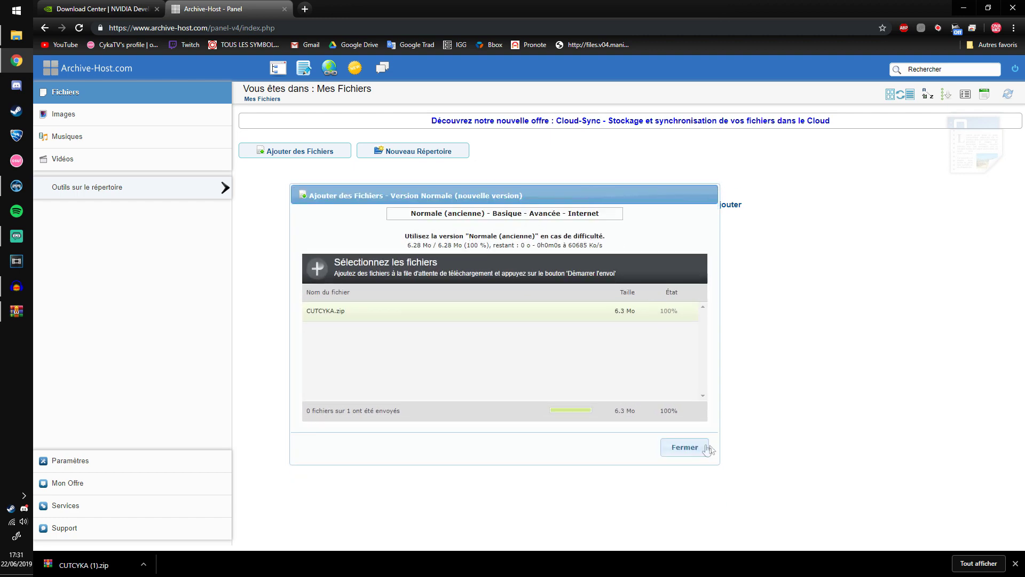
click(686, 447)
click(303, 152)
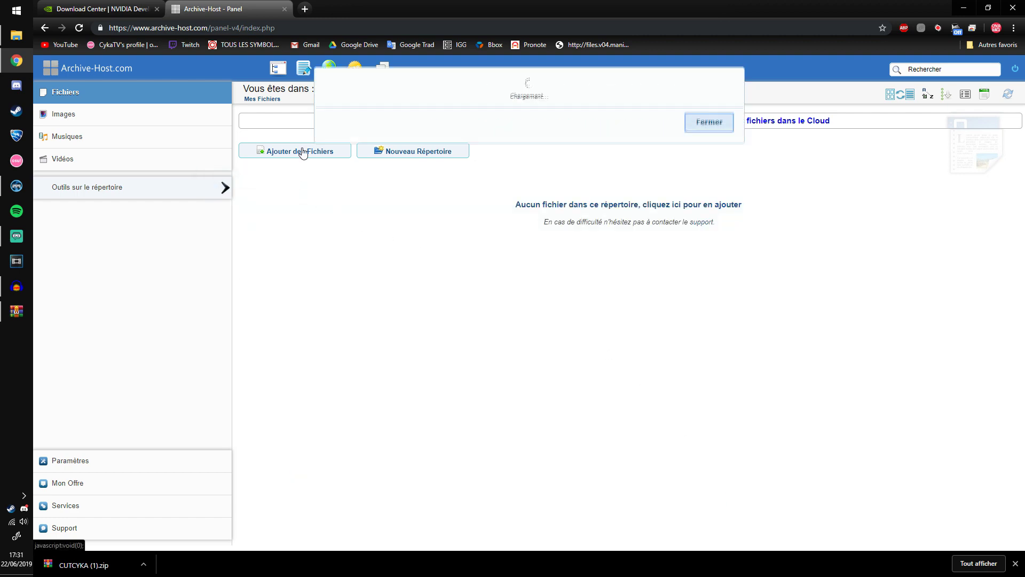
click(710, 122)
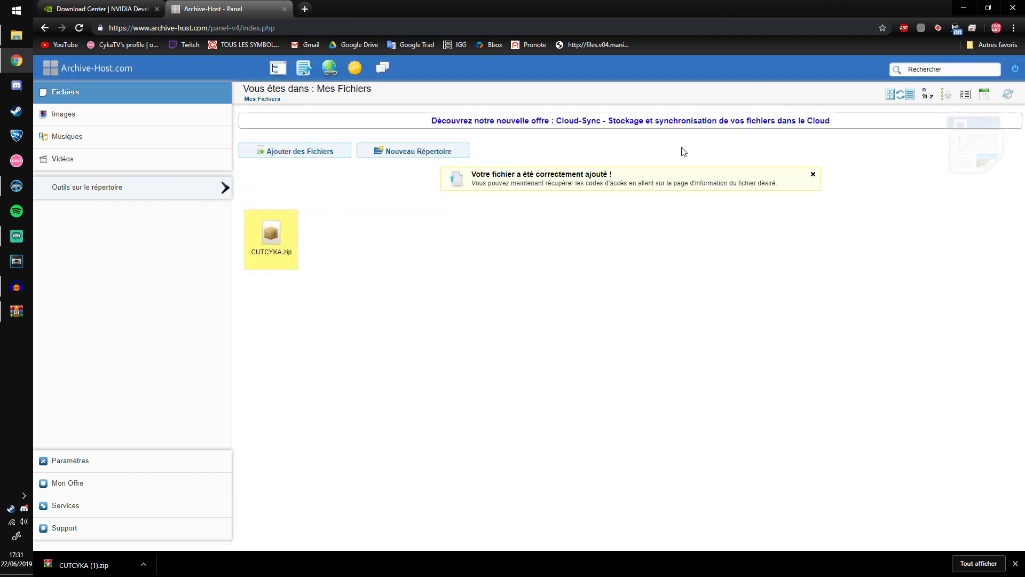
click(813, 174)
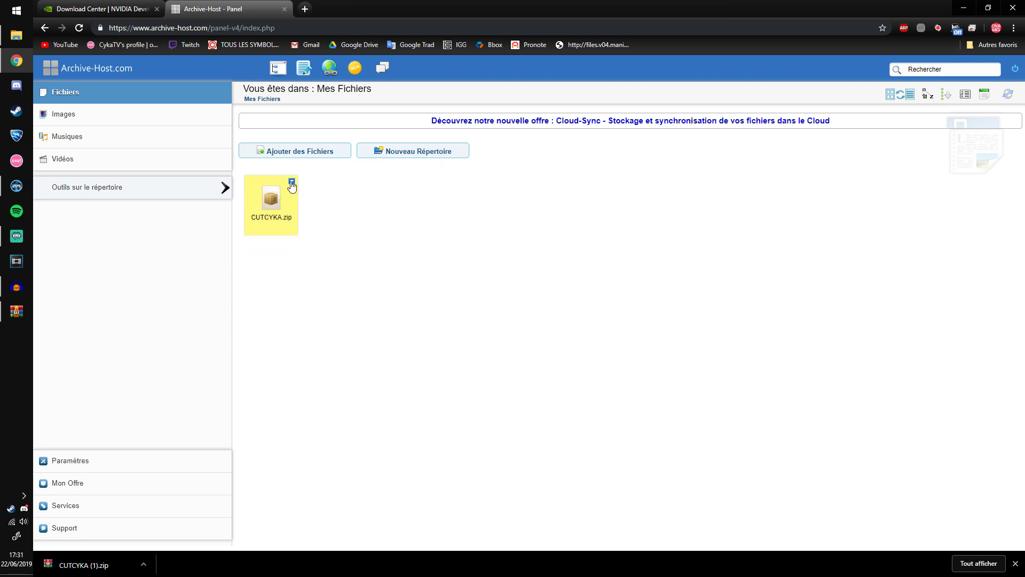
Copy the Principal direct link from the information and codes of CUTCYKA.zip, and close its details.
click(292, 183)
click(315, 195)
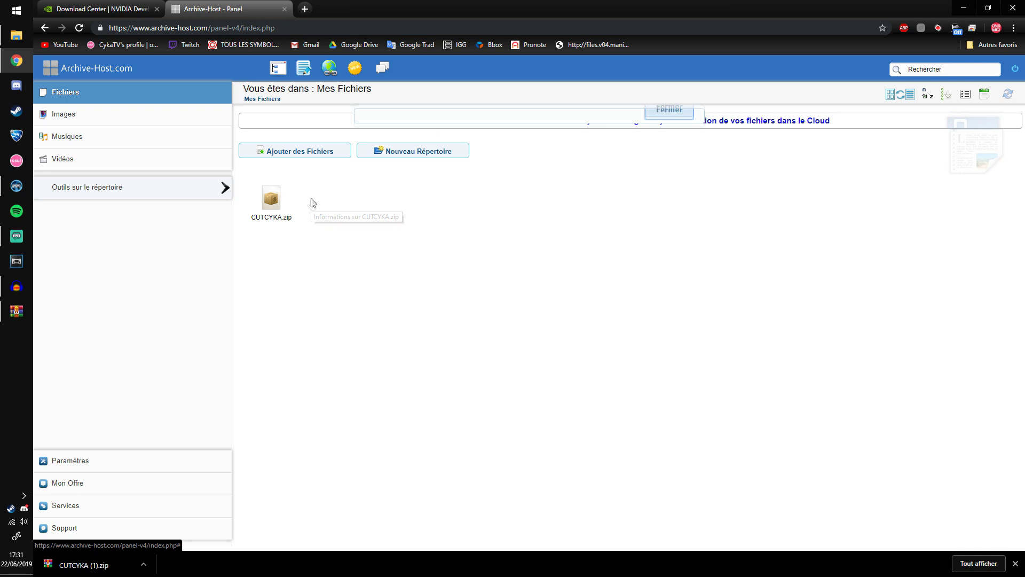
drag(377, 199, 395, 201)
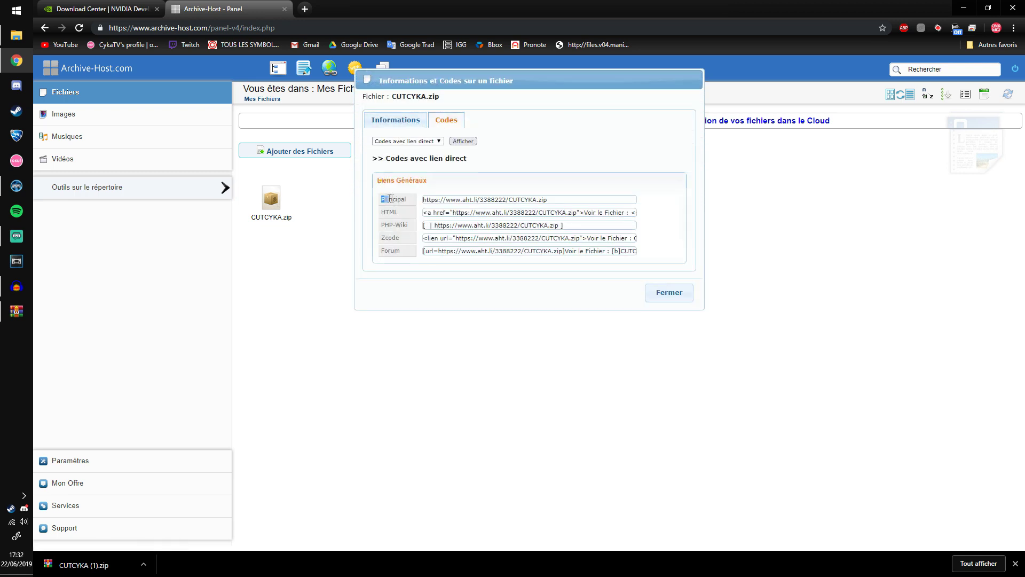
drag(553, 201, 421, 201)
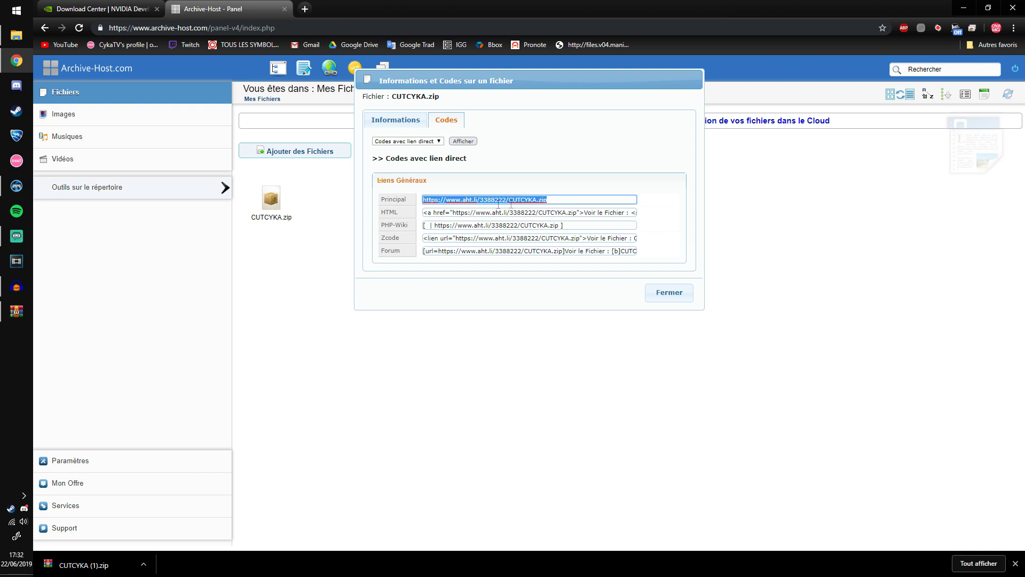
click(523, 200)
key(ctrl+a)
key(ctrl+c)
click(553, 201)
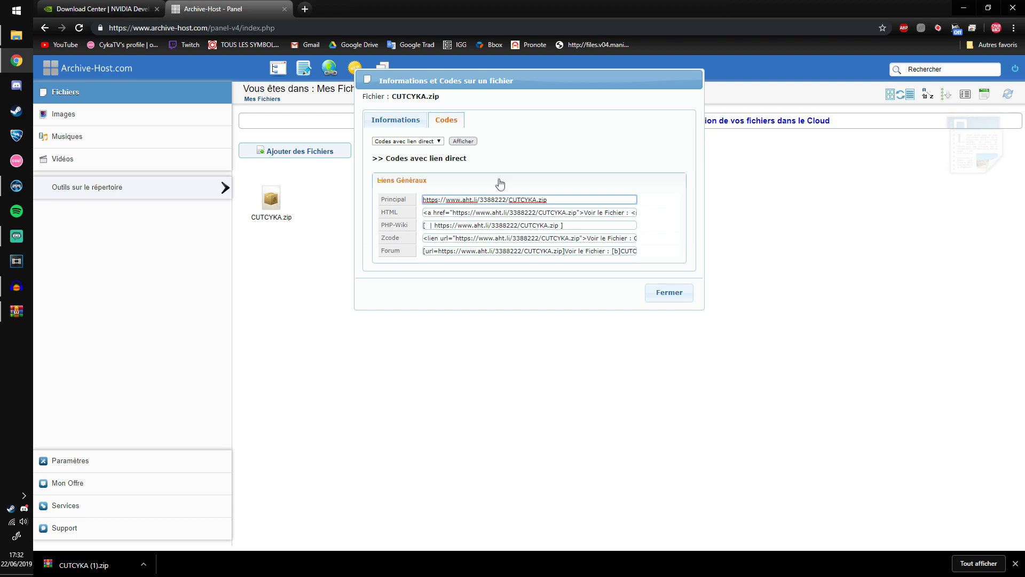
click(689, 293)
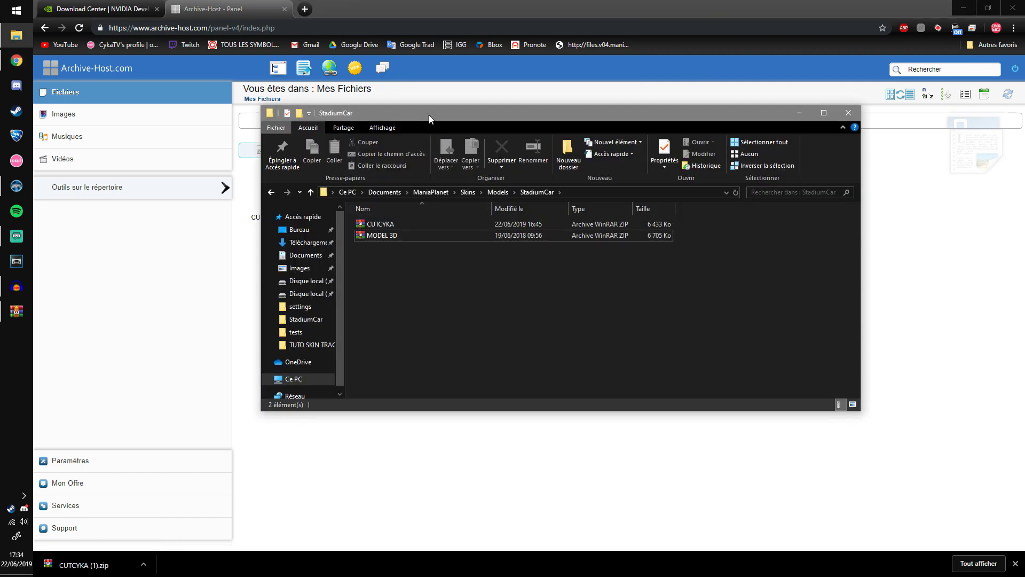
Move the StadiumCar folder window aside, open Notepad (Bloc-notes), and paste the archive's direct link into the empty document.
drag(430, 119, 528, 138)
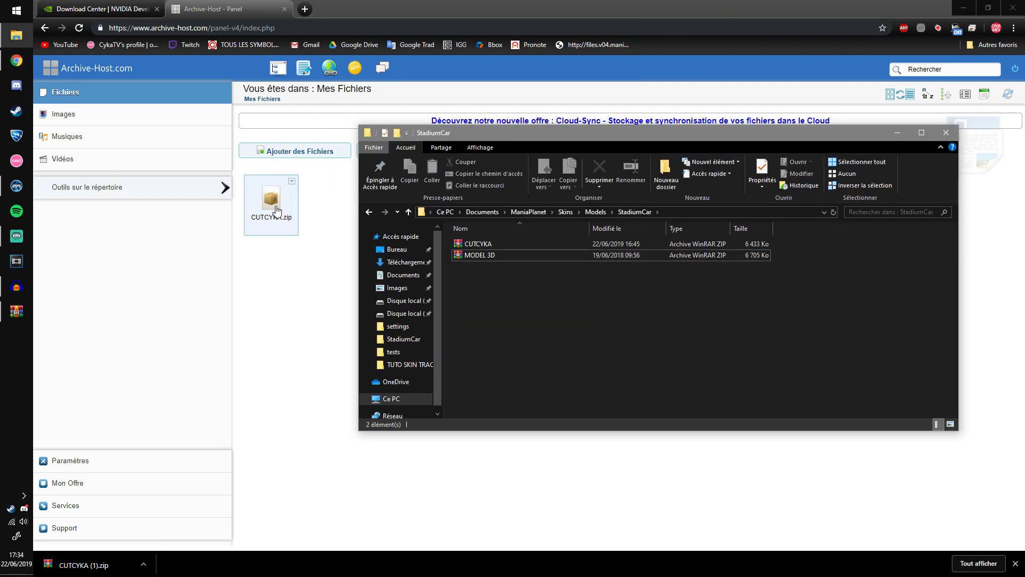
drag(276, 210, 398, 247)
drag(547, 133, 500, 175)
click(3, 5)
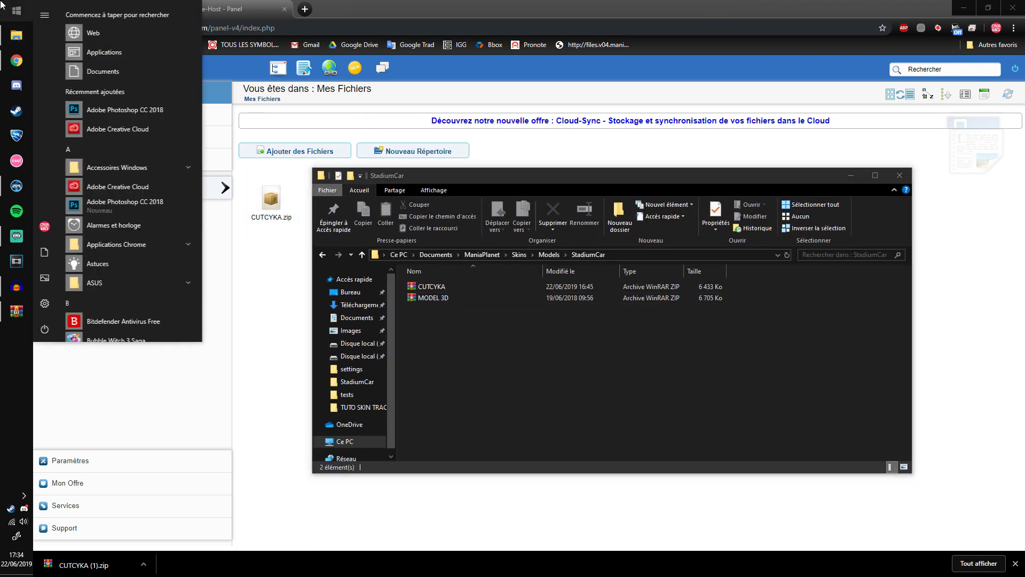
text(bloc notes)
key(Return)
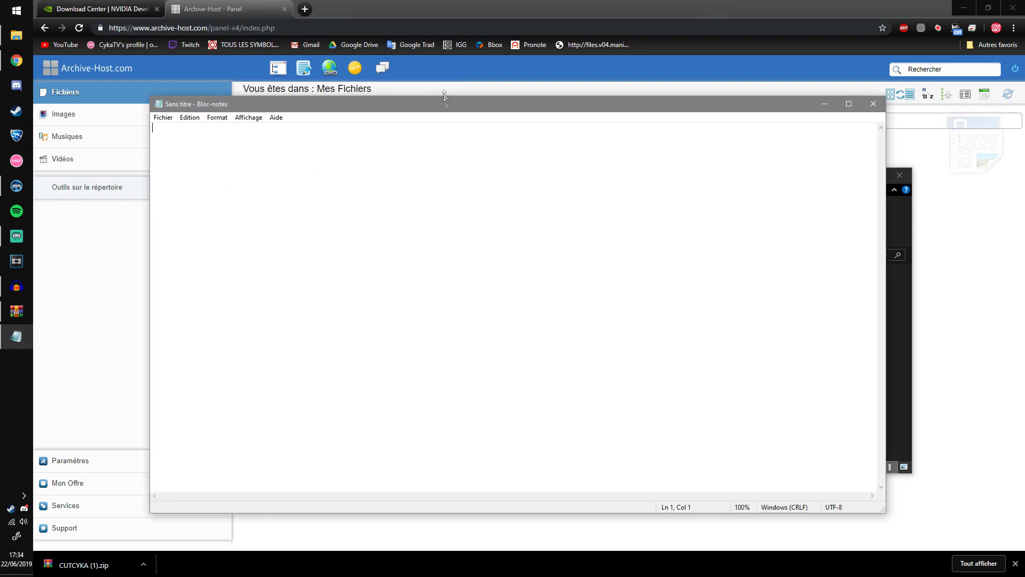
key(ctrl+v)
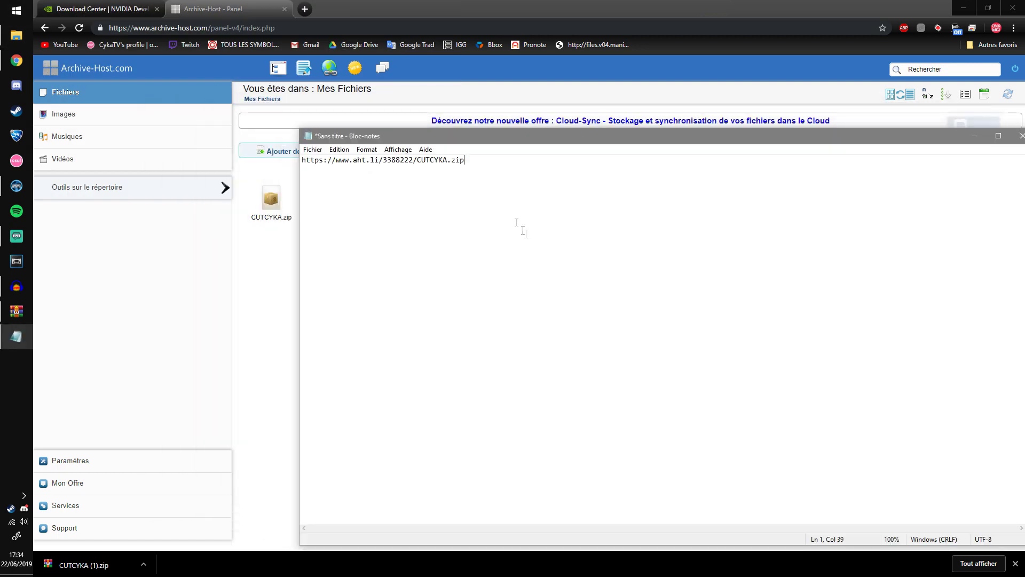
Begin saving the note with the type Tous les fichiers and Documents\ManiaPlanet\Skins\Models\StadiumCar as the destination.
click(313, 150)
click(345, 207)
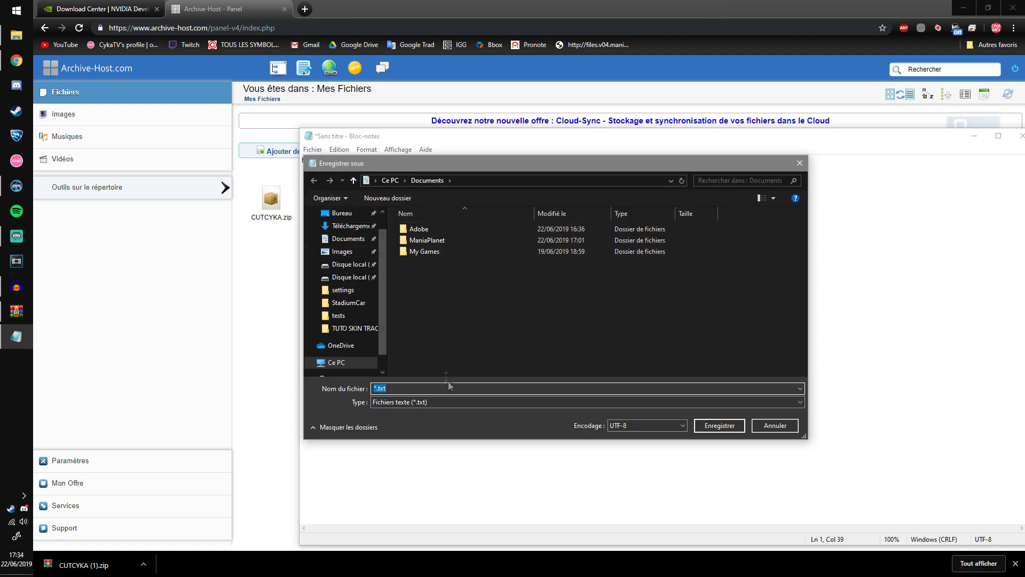
click(455, 404)
click(451, 421)
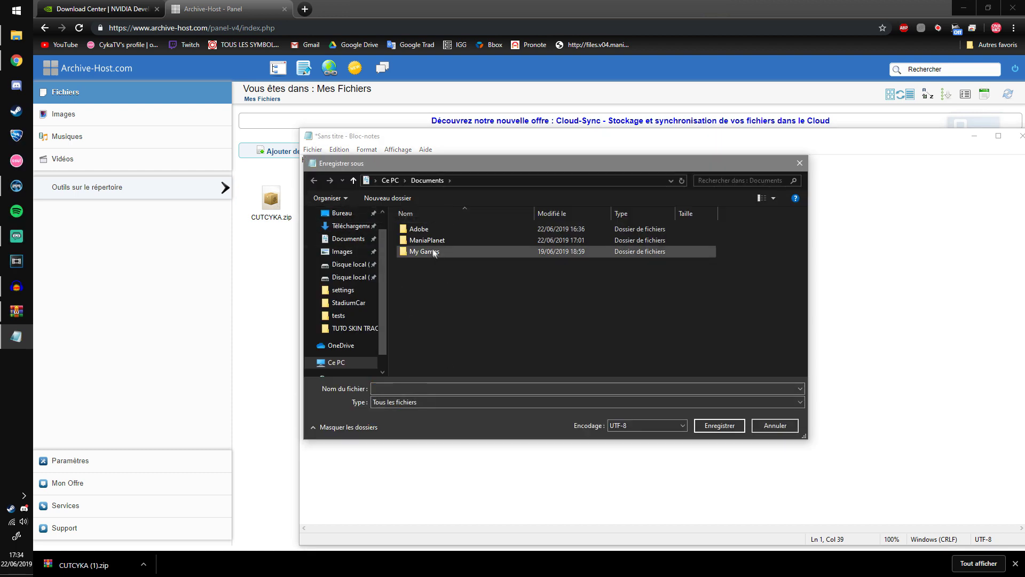
double_click(418, 241)
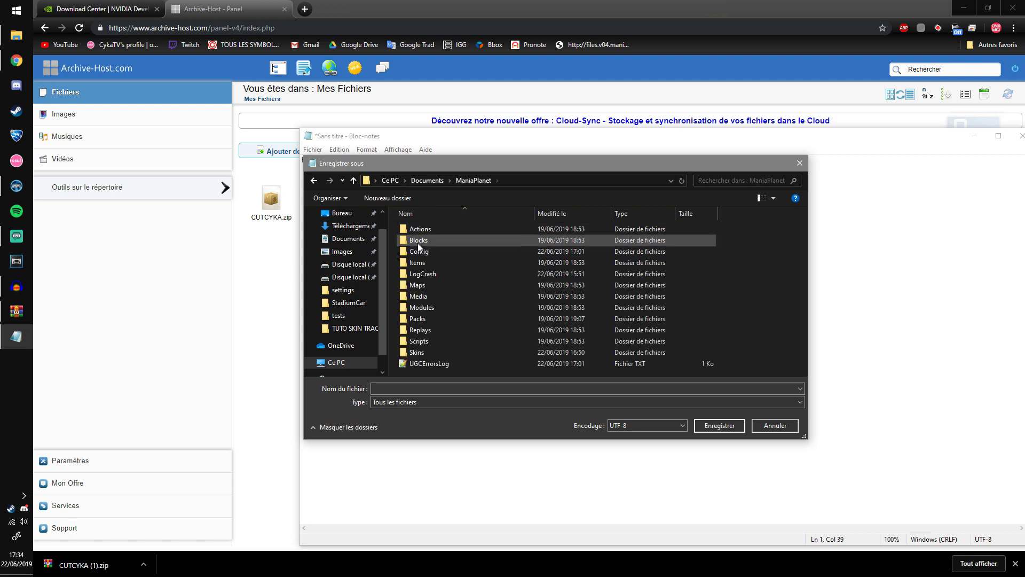
double_click(418, 352)
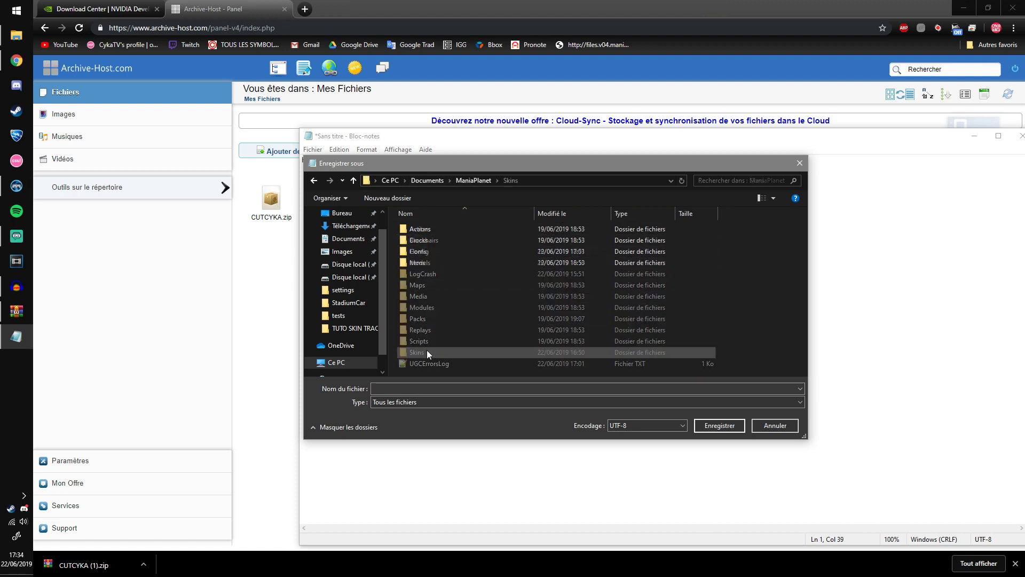
double_click(435, 260)
double_click(438, 242)
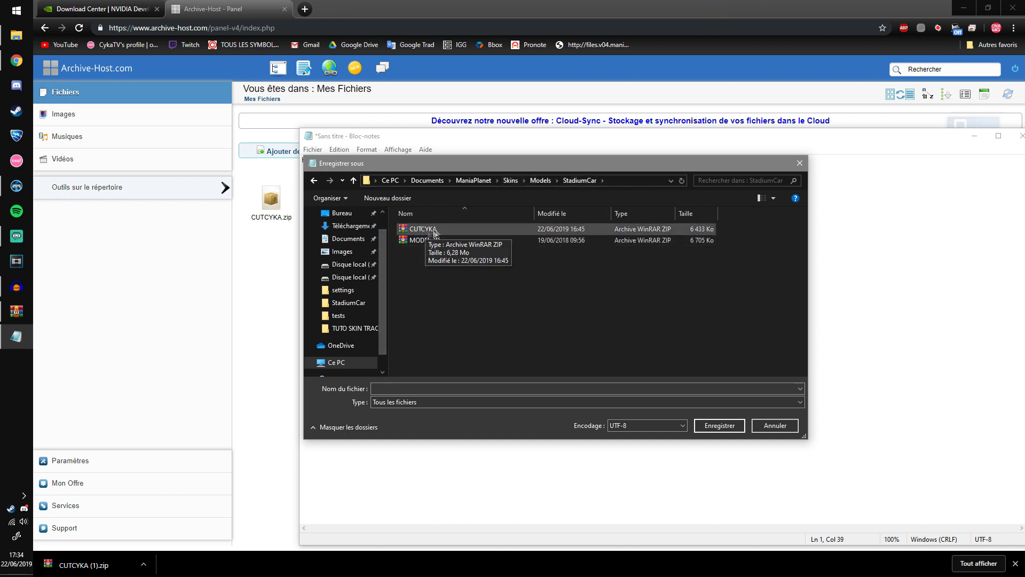
Save the note as CUTCYKA.zip.loc with UTF-8 encoding, close it, and select the new file in the StadiumCar folder.
click(451, 388)
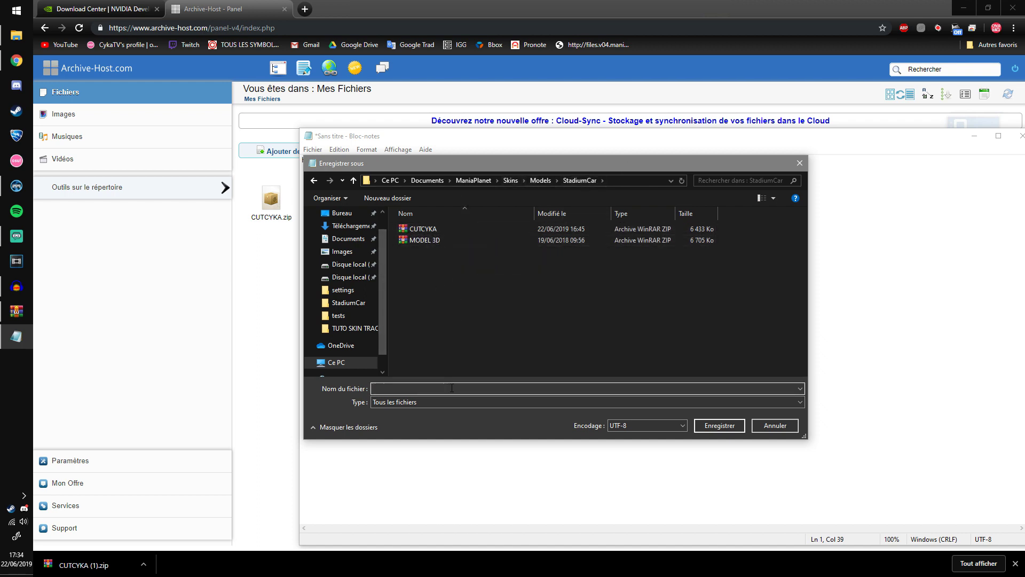
text(CUTCYKA)
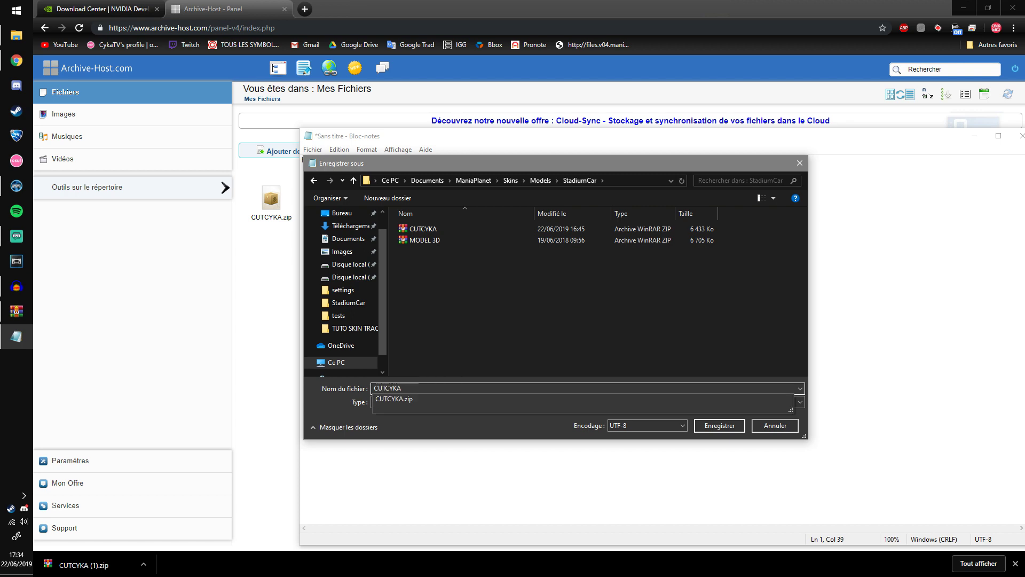
text(.zip.loc)
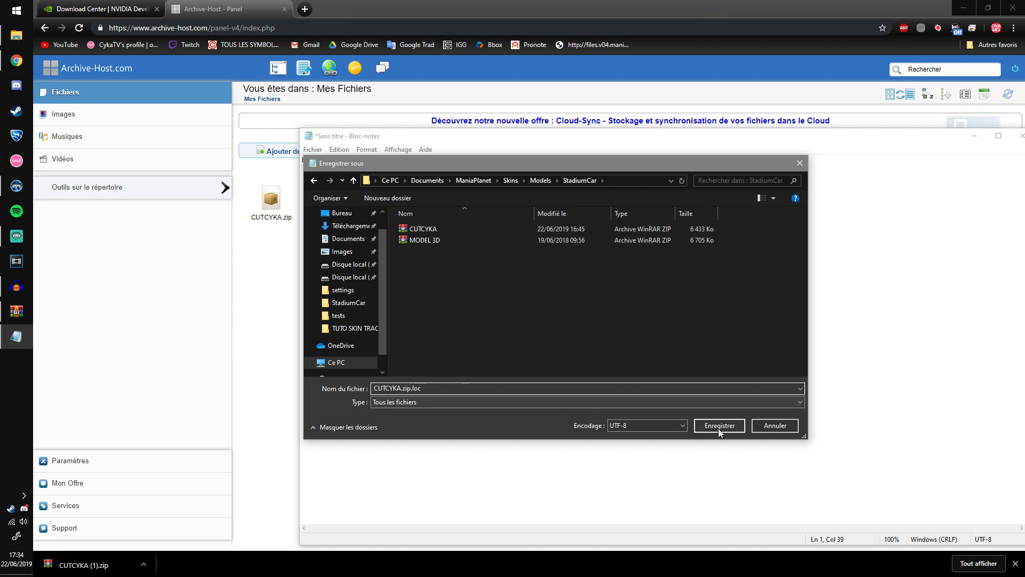
click(679, 426)
click(647, 426)
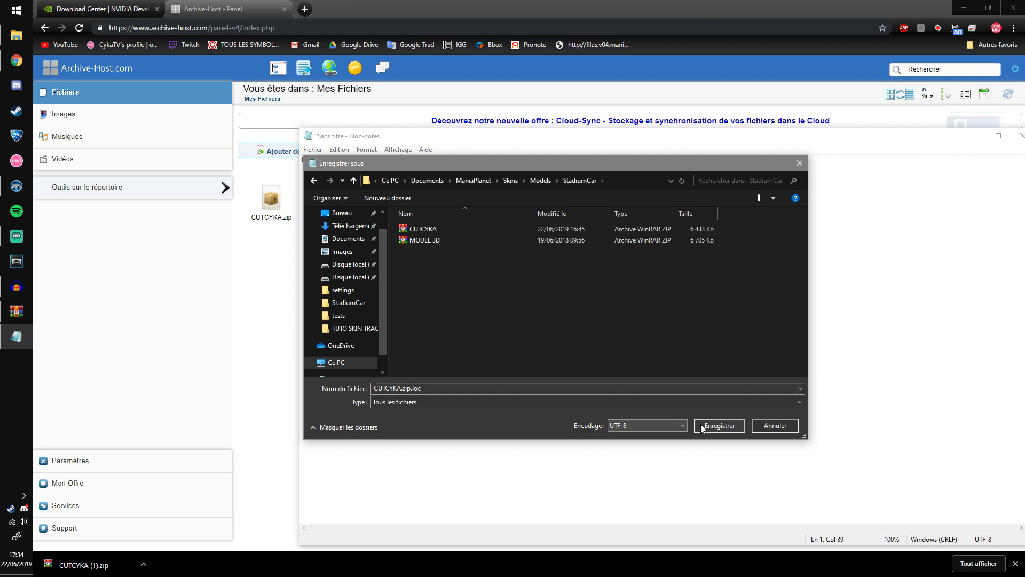
click(720, 426)
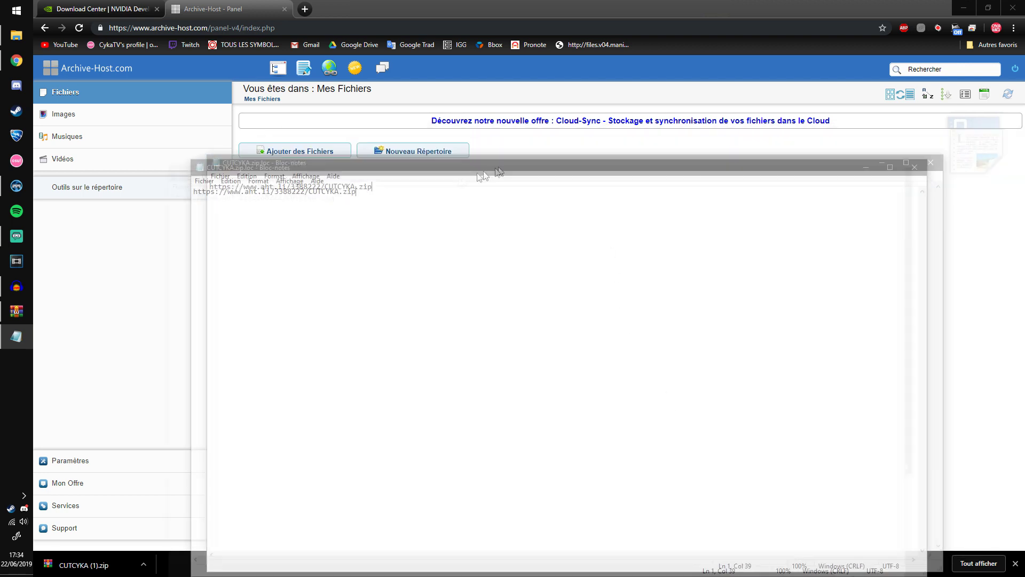
key(alt+F4)
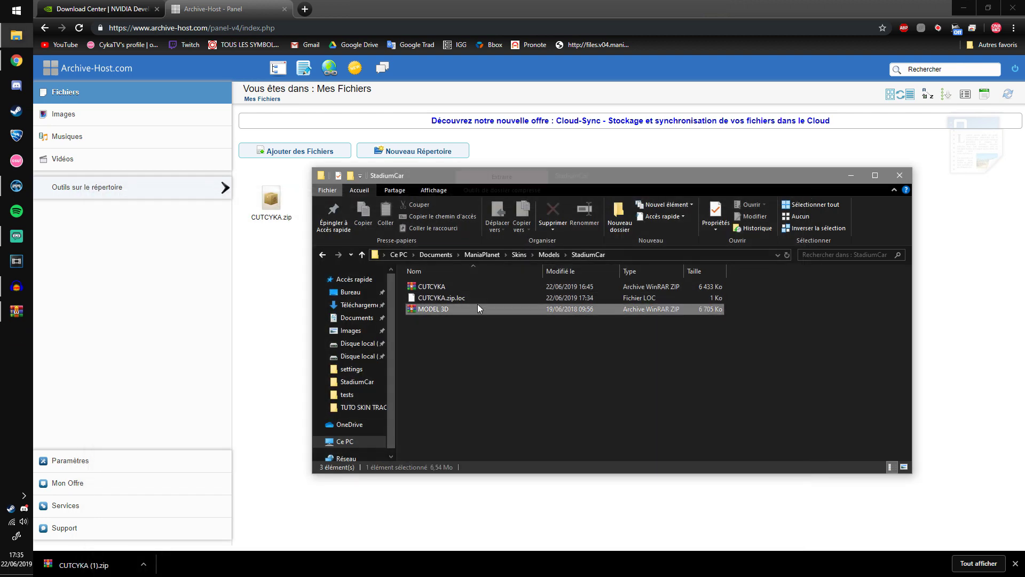
click(478, 309)
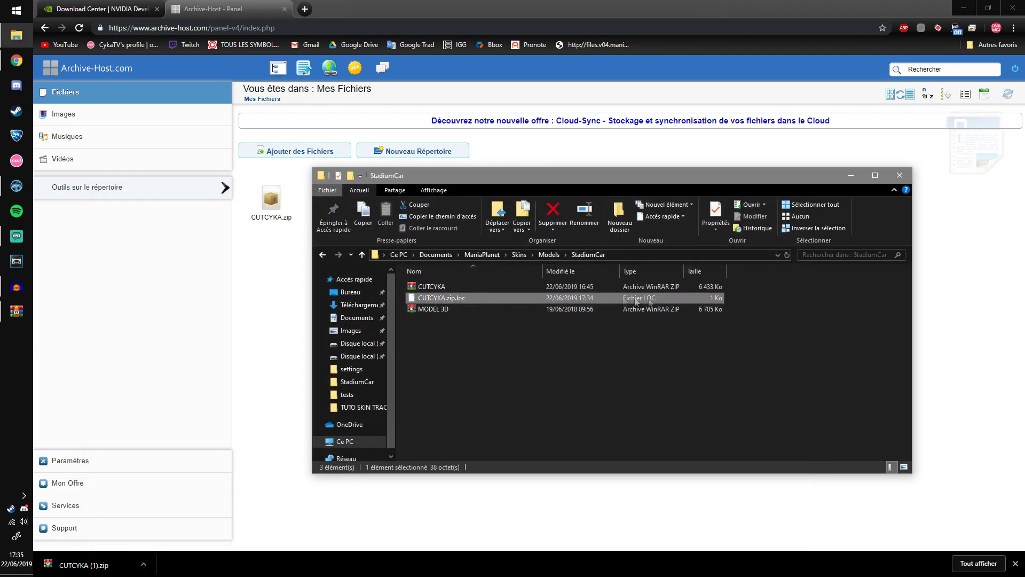
mouse_move(579, 181)
mouse_down()
mouse_move(586, 236)
mouse_move(592, 174)
mouse_up()
Close the running ManiaPlanet game and confirm quitting it.
right_click(16, 186)
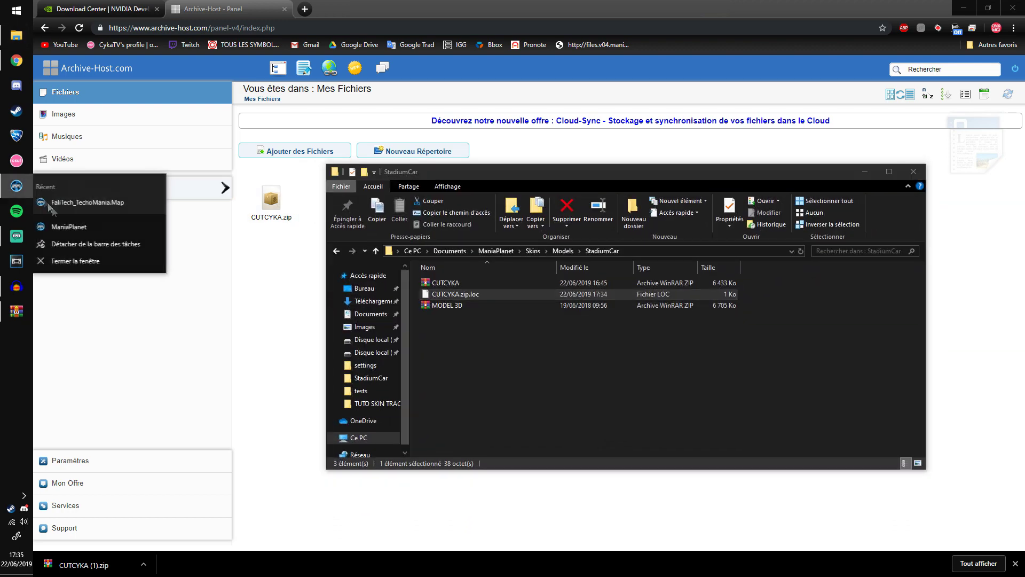
click(75, 260)
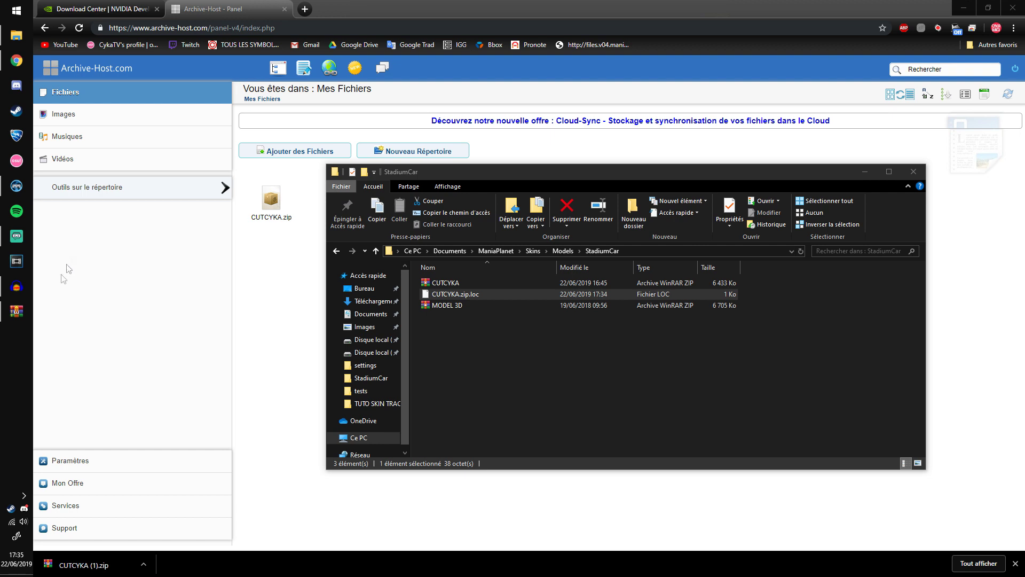
click(117, 570)
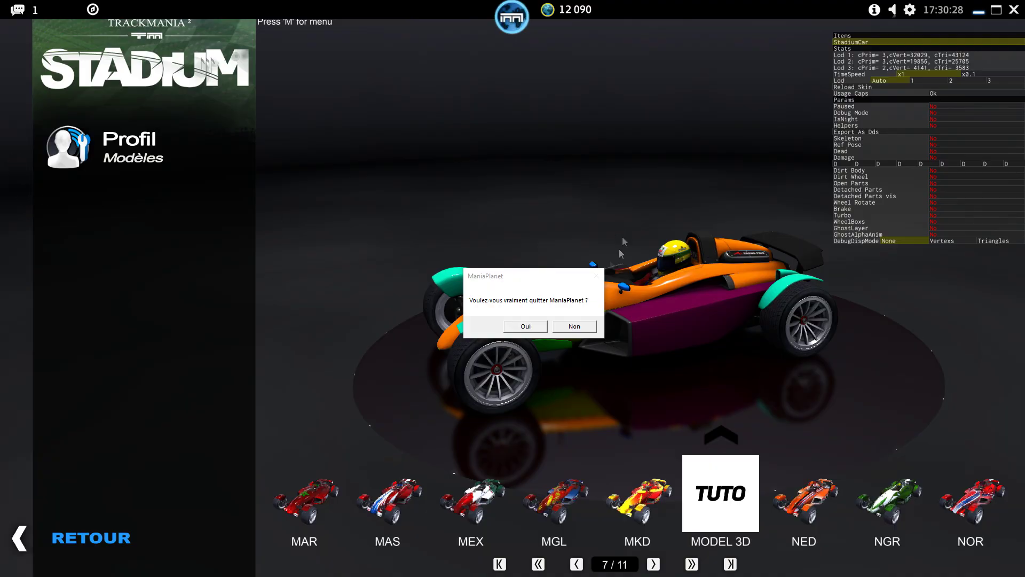
click(522, 328)
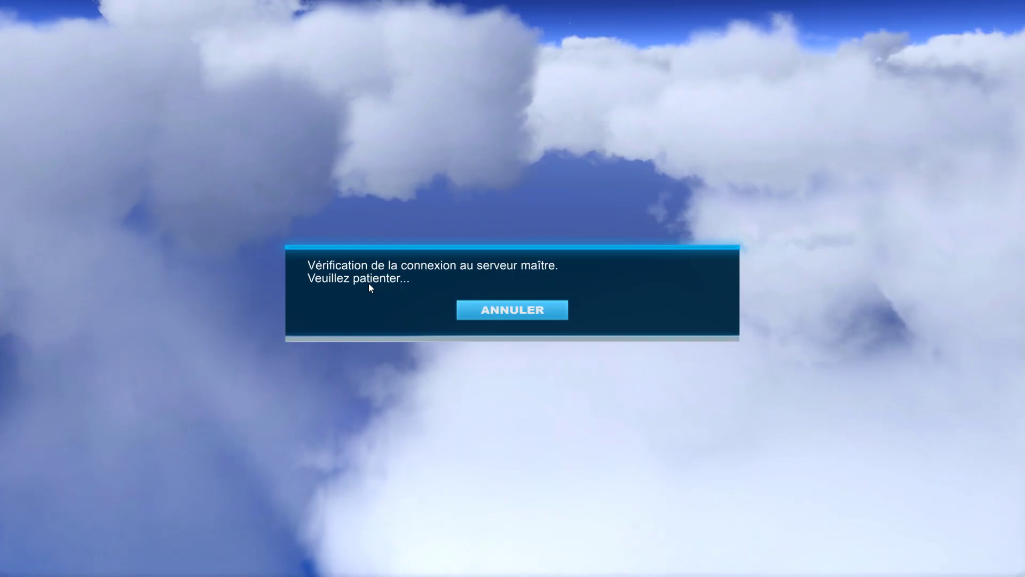
In the restarted ManiaPlanet, enter Stadium, open the profile's models, and browse the car skins to CUTCYKA on page 3.
click(436, 315)
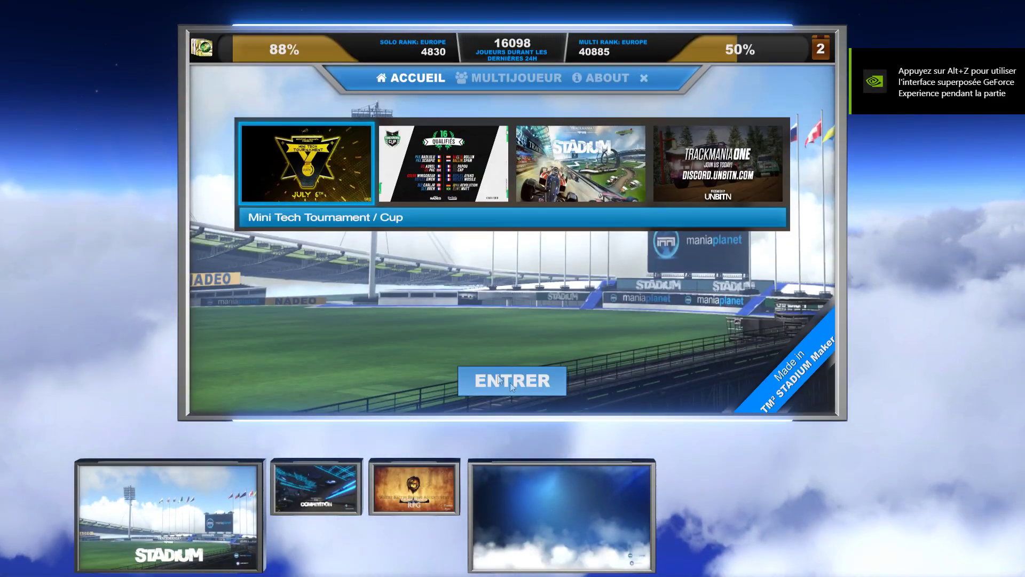
click(511, 382)
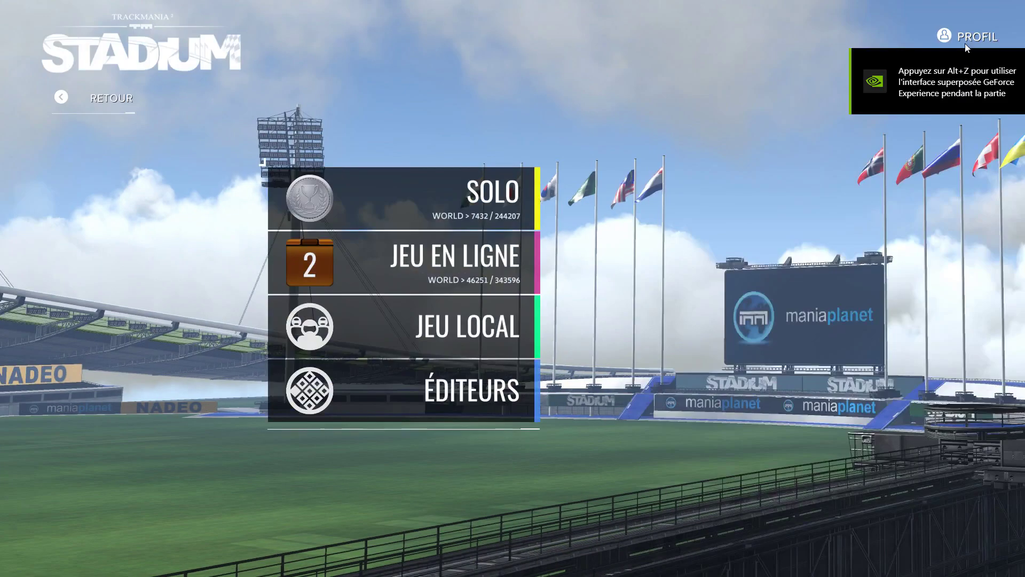
click(968, 40)
click(177, 241)
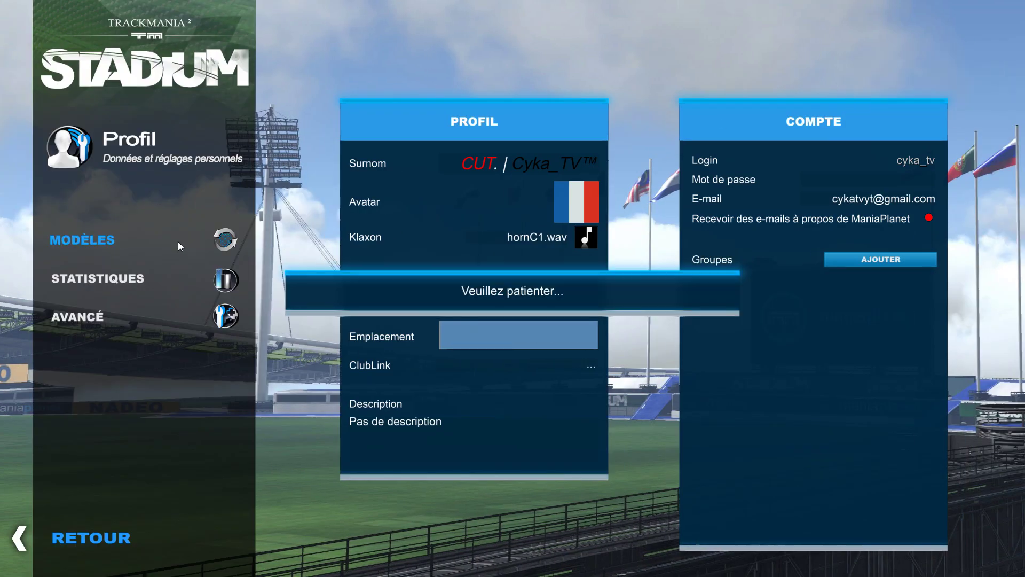
scroll(545, 541, up, 5)
click(654, 564)
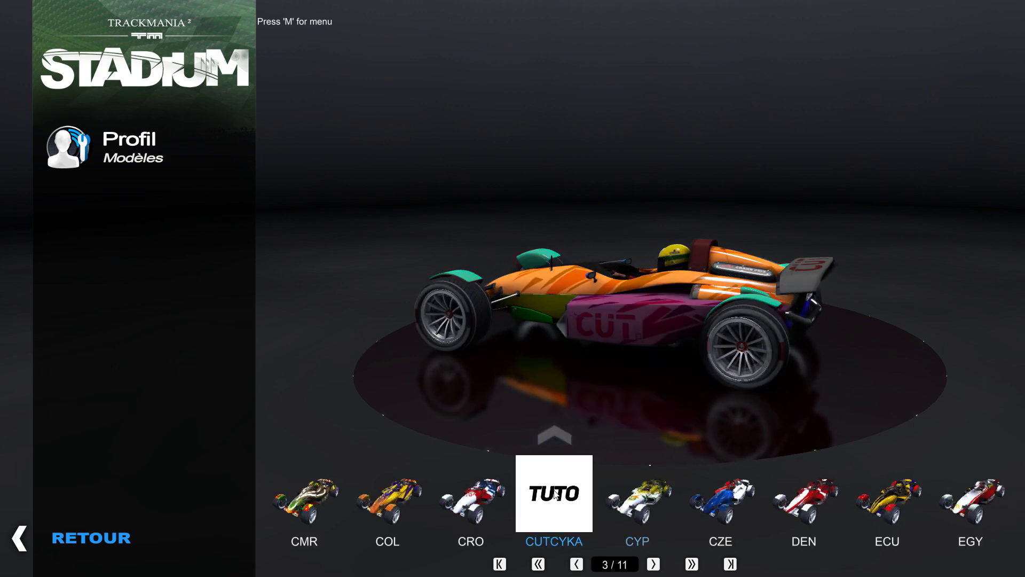